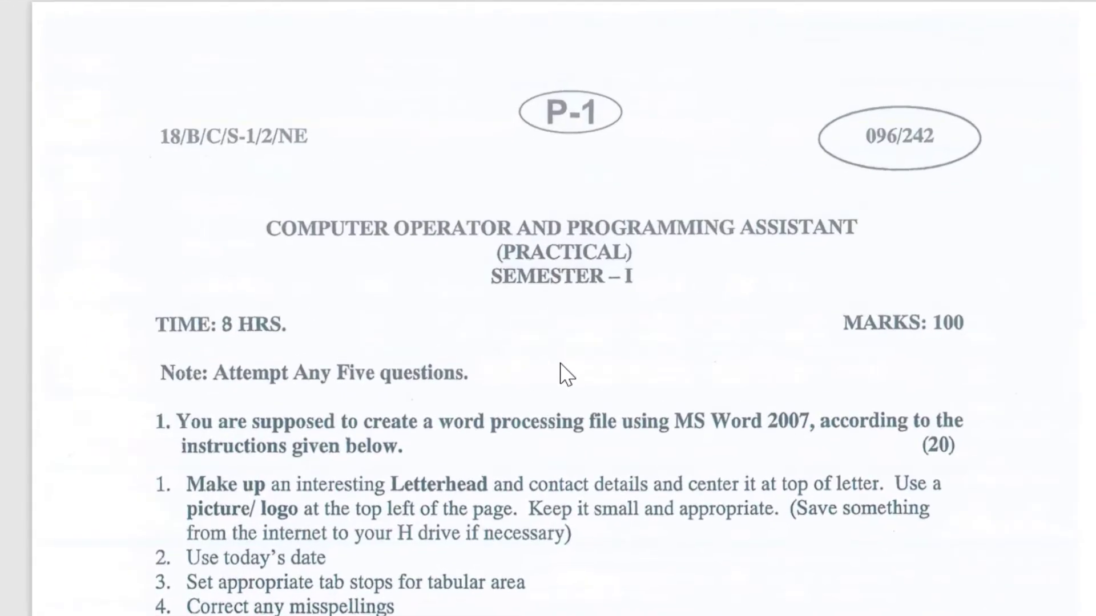
- Scroll the exam PDF down to question 2's employee table
{"action": "scroll", "coordinate": [567, 440], "scroll_direction": "down", "scroll_amount": 10}
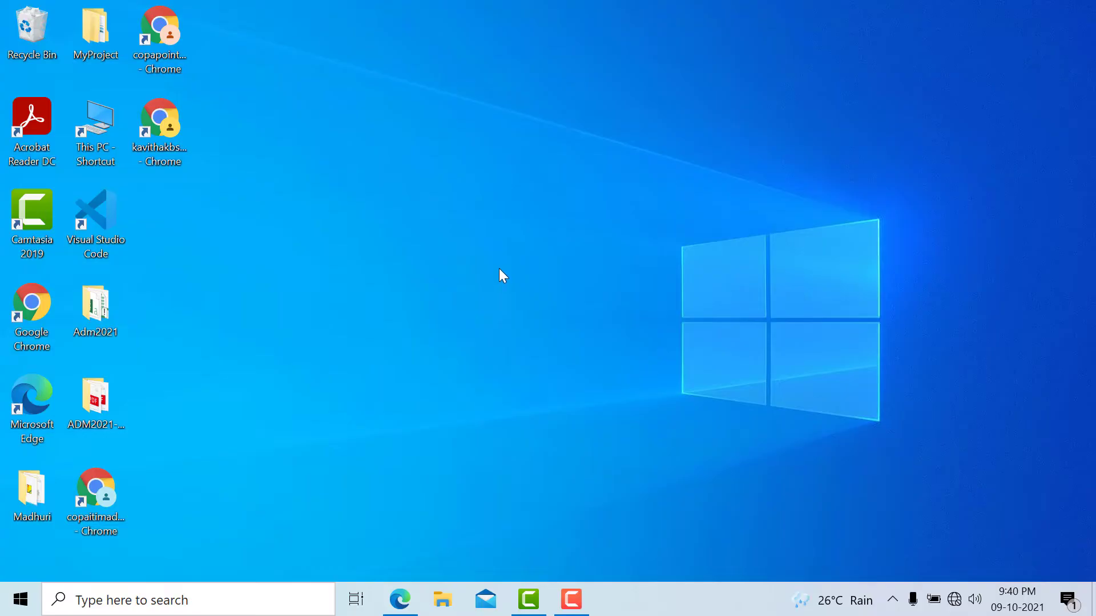
- Launch Excel 2016 by running 'excel' from the Windows Run box
{"action": "left_click", "coordinate": [23, 598]}
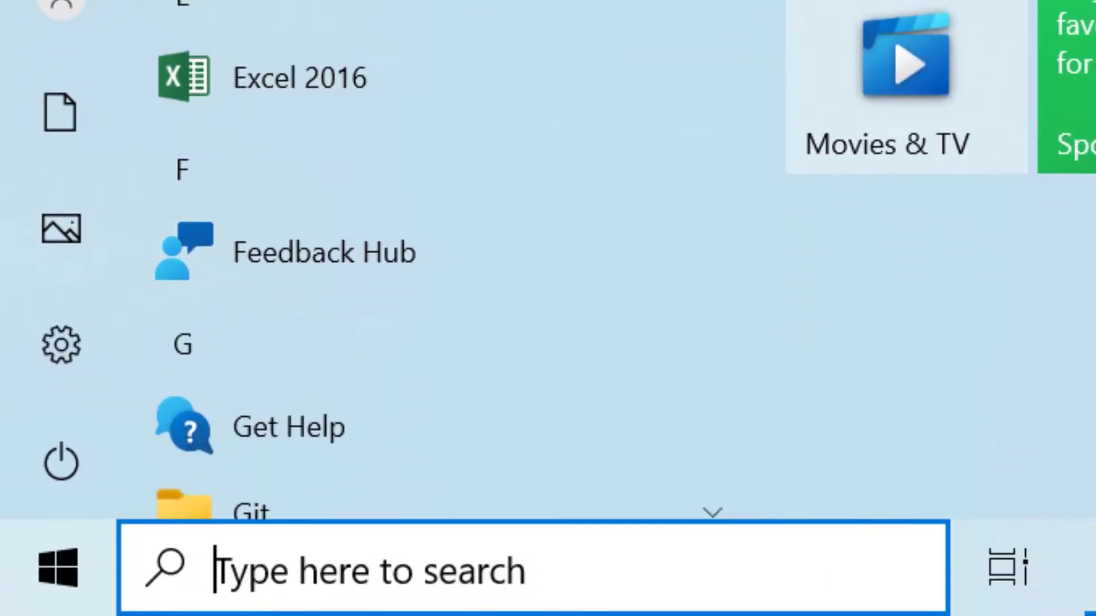
{"action": "key", "text": "Escape"}
{"action": "key", "text": "super+r"}
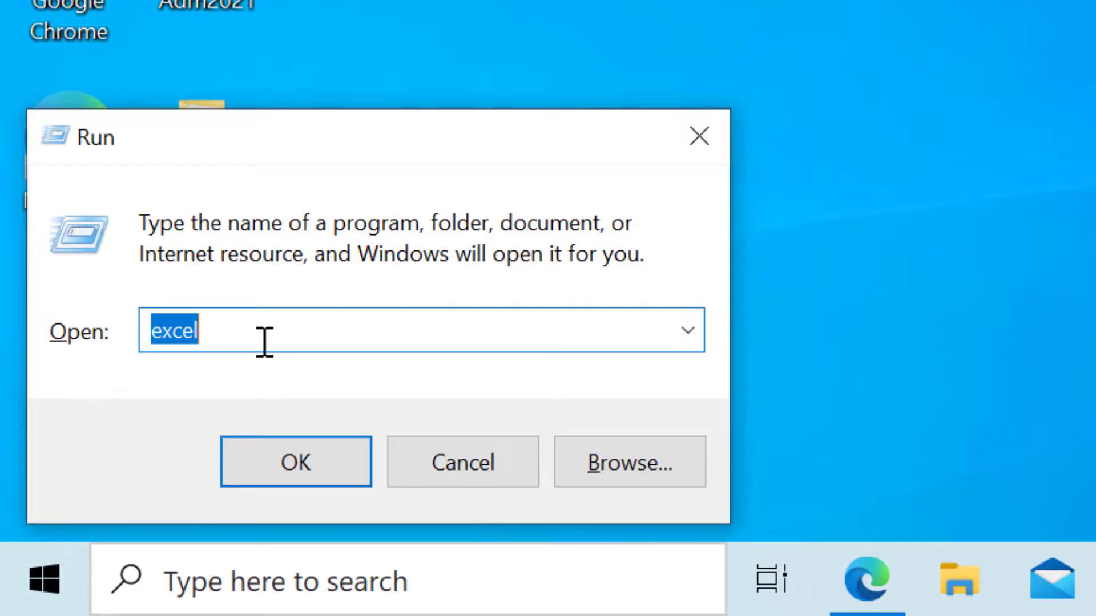
{"action": "left_click", "coordinate": [283, 461]}
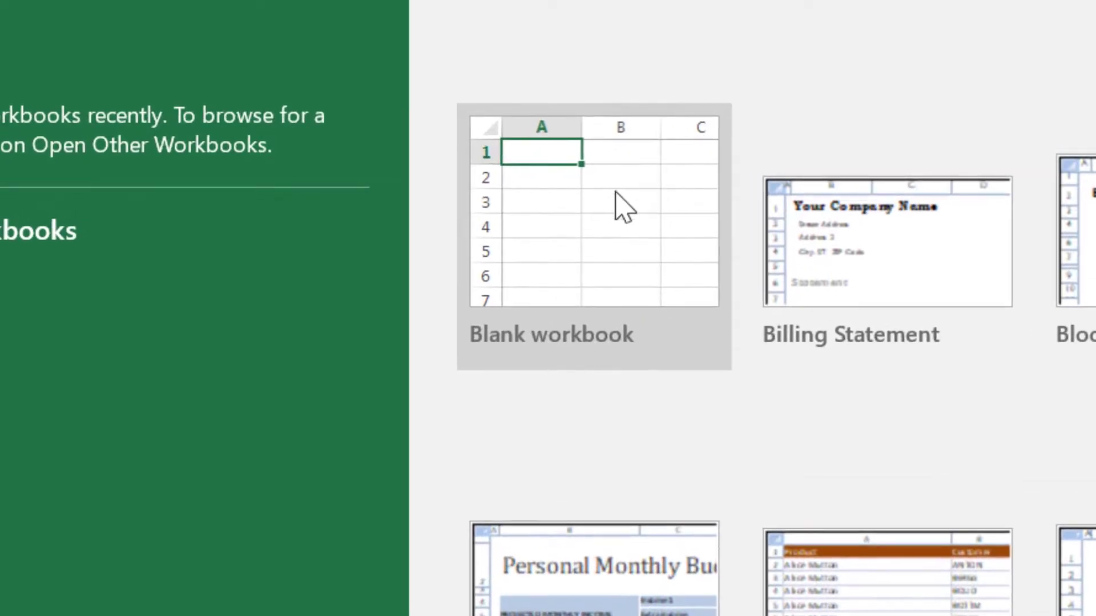
- Create a new blank workbook from the Excel start screen
{"action": "left_click", "coordinate": [626, 215]}
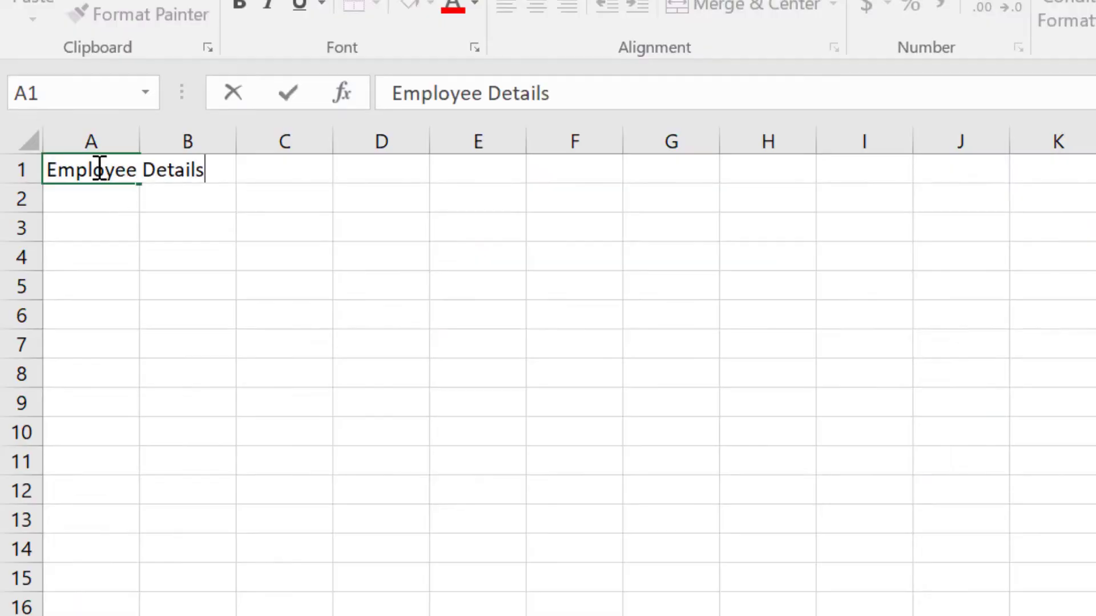
- Enter headers Empno through Tax Deductions in row 3, the employee numbers, and nine employee names
{"action": "left_click", "coordinate": [91, 228]}
{"action": "type", "text": "Empno\tName\tCategory\tBasic Pay\tAllowance\tGross Pay\tTax Deductions "}
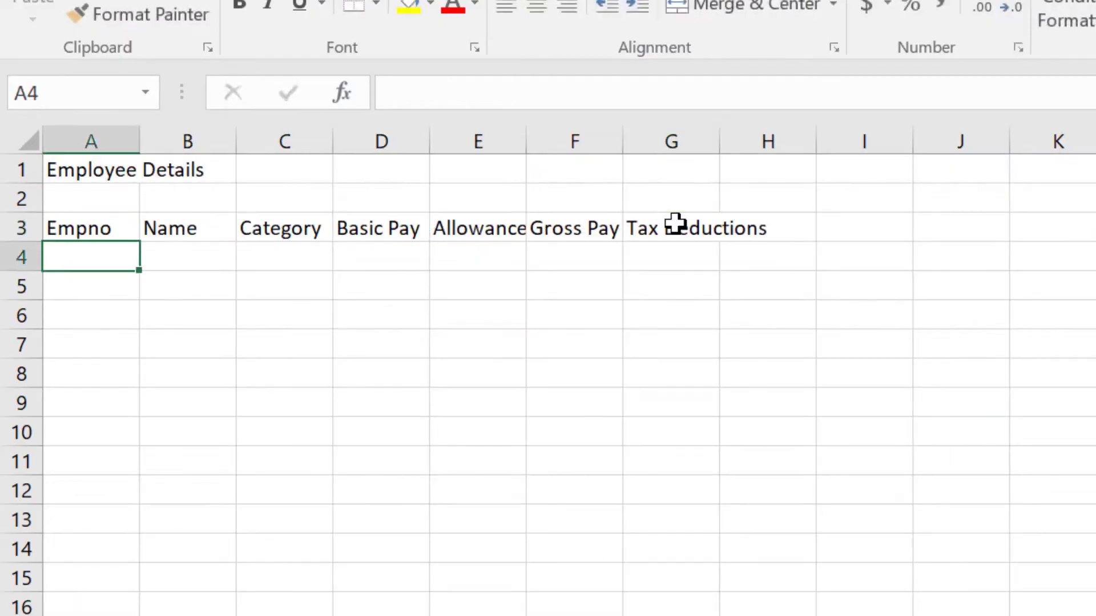
{"action": "type", "text": "E8 E9 E2 E3 E10 E4 E5 E1 E6"}
{"action": "left_click", "coordinate": [166, 257]}
{"action": "type", "text": "Cornell John "}
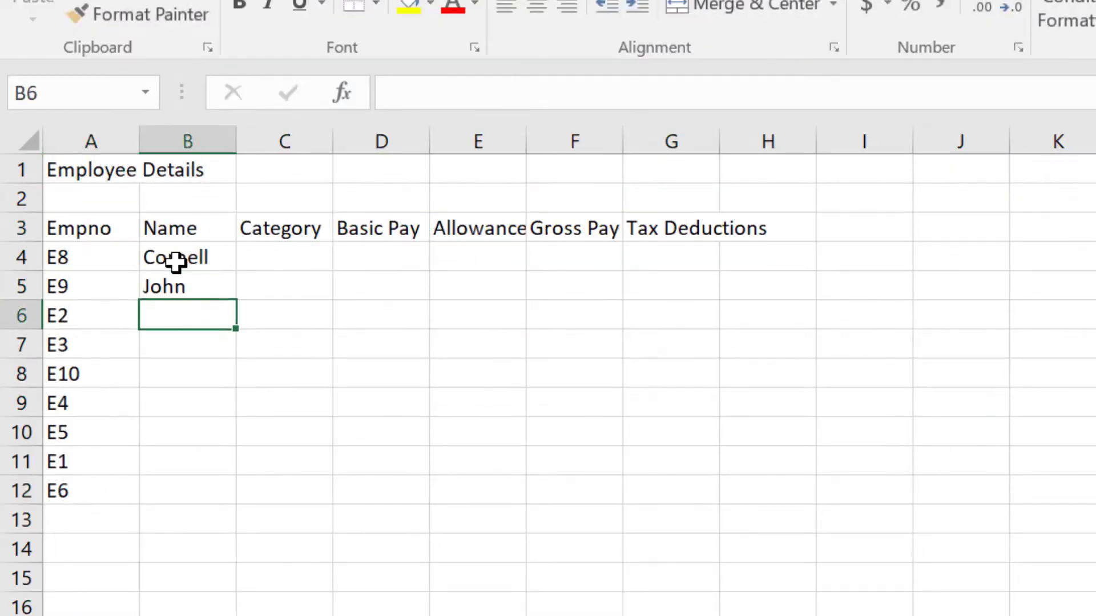
{"action": "type", "text": "Francis Edwin Carl Bernard George Lewis Albert"}
- Fill in categories, basic pay (4500 to 5700) and allowances (300 to 760) for nine employees
{"action": "left_click", "coordinate": [291, 260]}
{"action": "type", "text": "Assistant Assistant Supervisor Mana"}
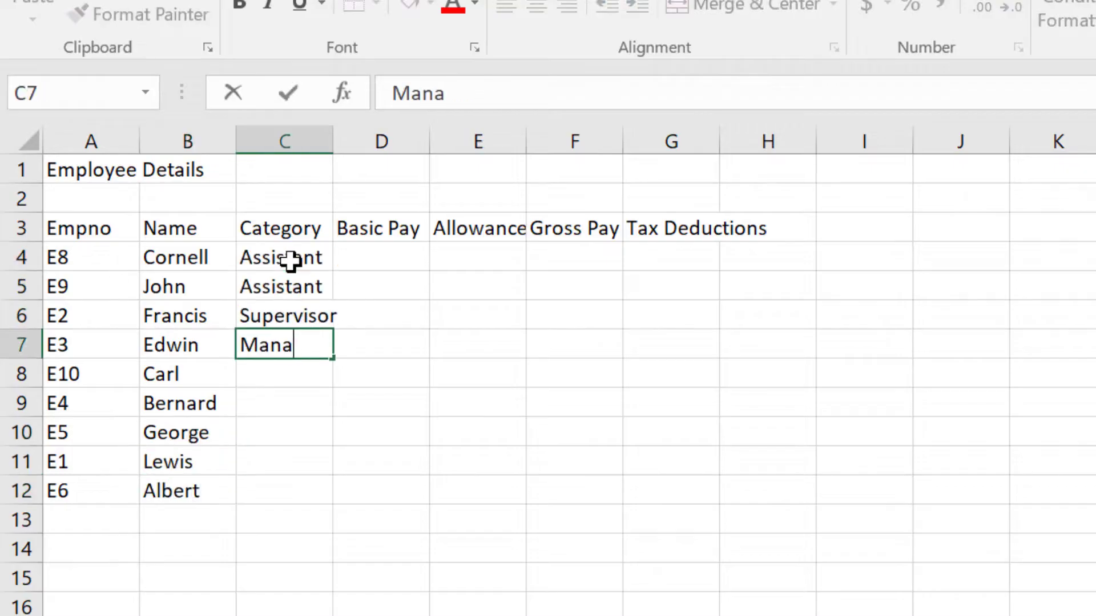
{"action": "type", "text": "gement Assistant Management Supervisor Management Supervisor"}
{"action": "left_click", "coordinate": [406, 256]}
{"action": "type", "text": "4500 3500 6508 8045 4200 7917 55"}
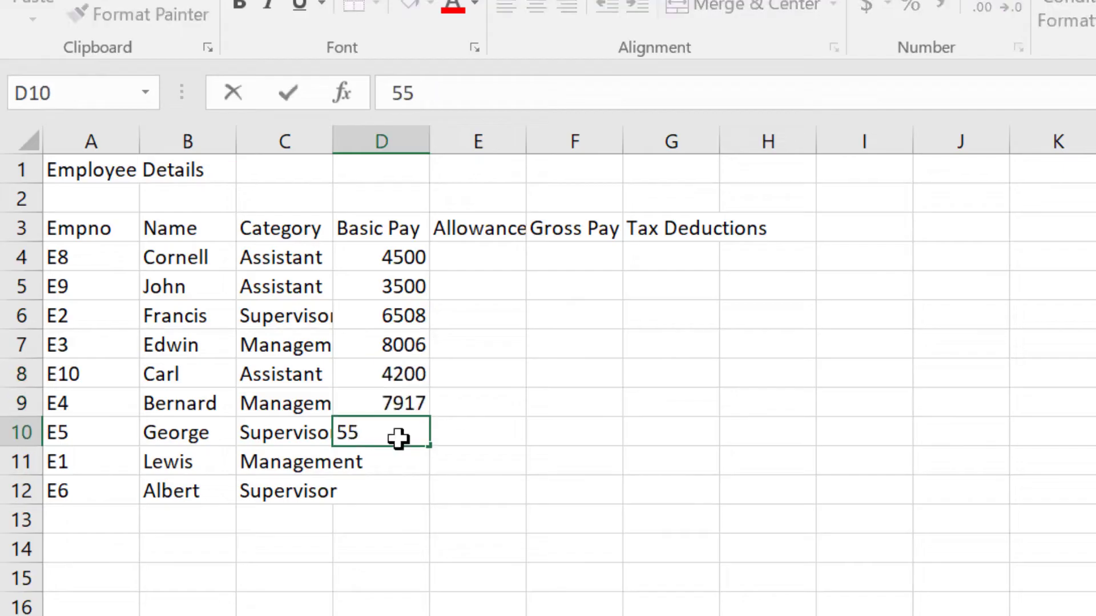
{"action": "type", "text": "00 8291 5700"}
{"action": "left_click", "coordinate": [478, 257]}
{"action": "type", "text": "300 450 500 1801 100 1775 850 2500 760"}
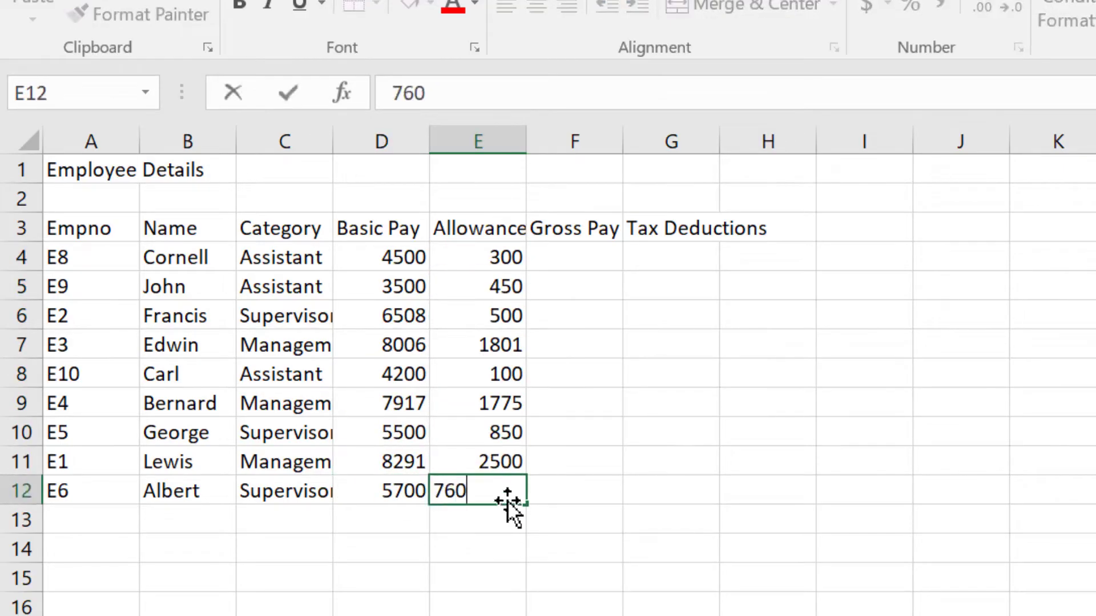
- Add employee E7's row (Supervisor, 7151, 1545) and enter Tax Rate 12% in A15:A16
{"action": "left_click", "coordinate": [79, 463]}
{"action": "type", "text": "E7\tEdward\tSupervisor\t7151\t1545"}
{"action": "left_click", "coordinate": [78, 515]}
{"action": "type", "text": "Tax"}
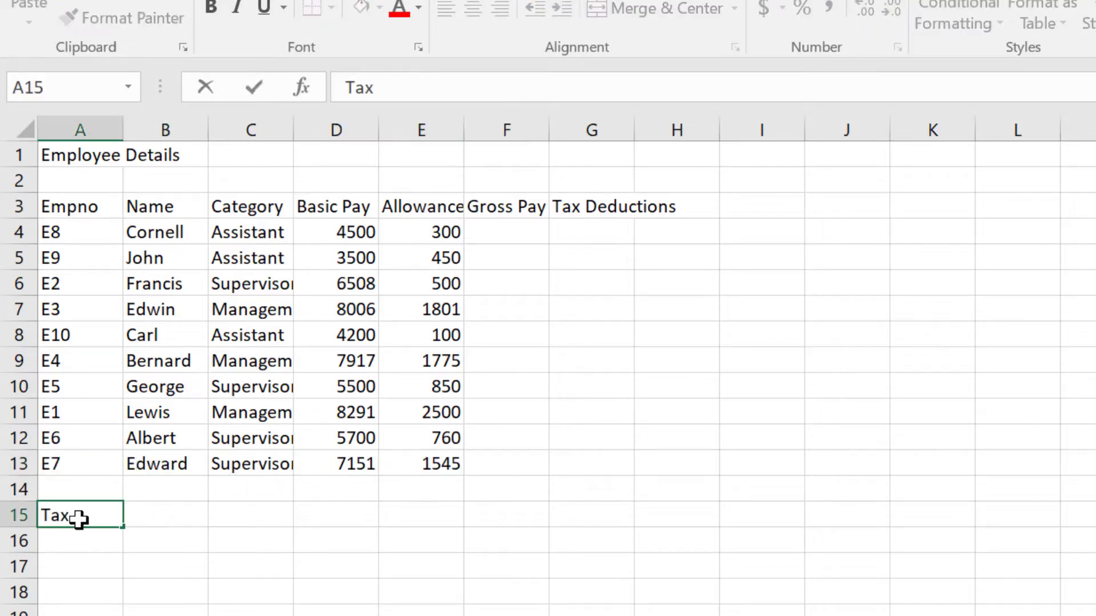
{"action": "type", "text": " Rate 12%"}
{"action": "left_click", "coordinate": [337, 540]}
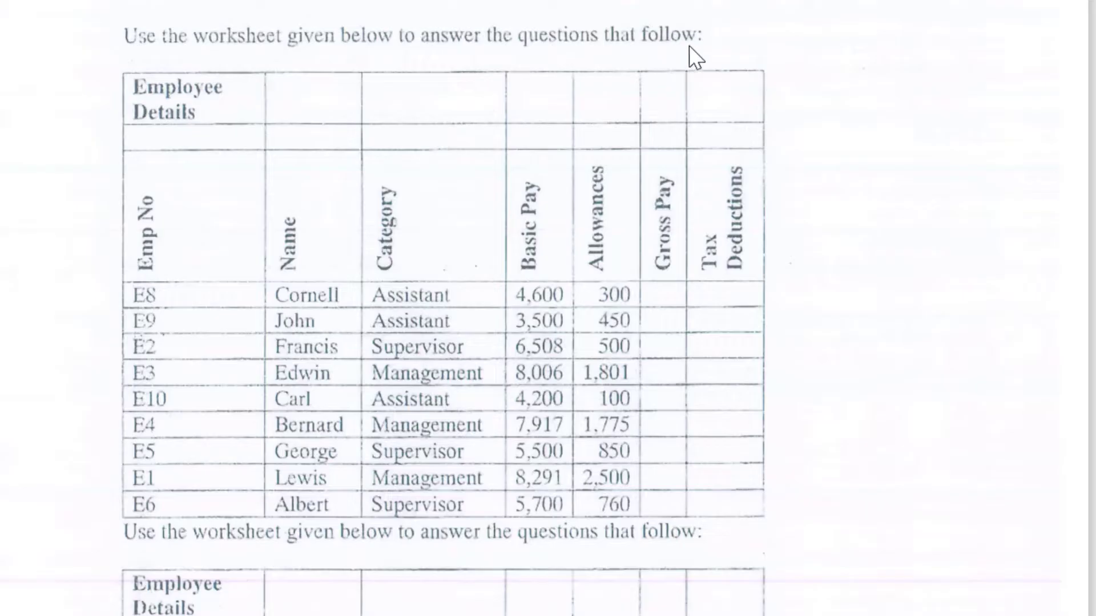
- Scroll the exam PDF down through the employee tables to the Questions list
{"action": "scroll", "coordinate": [325, 344], "scroll_direction": "down", "scroll_amount": 4}
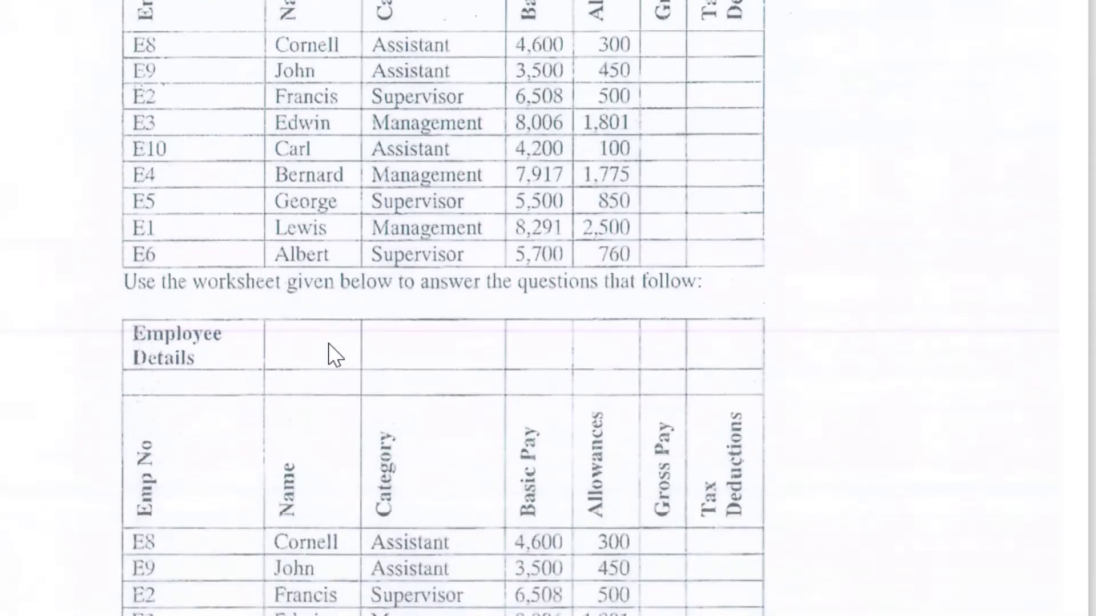
{"action": "scroll", "coordinate": [328, 344], "scroll_direction": "down", "scroll_amount": 2}
{"action": "scroll", "coordinate": [329, 344], "scroll_direction": "down", "scroll_amount": 2}
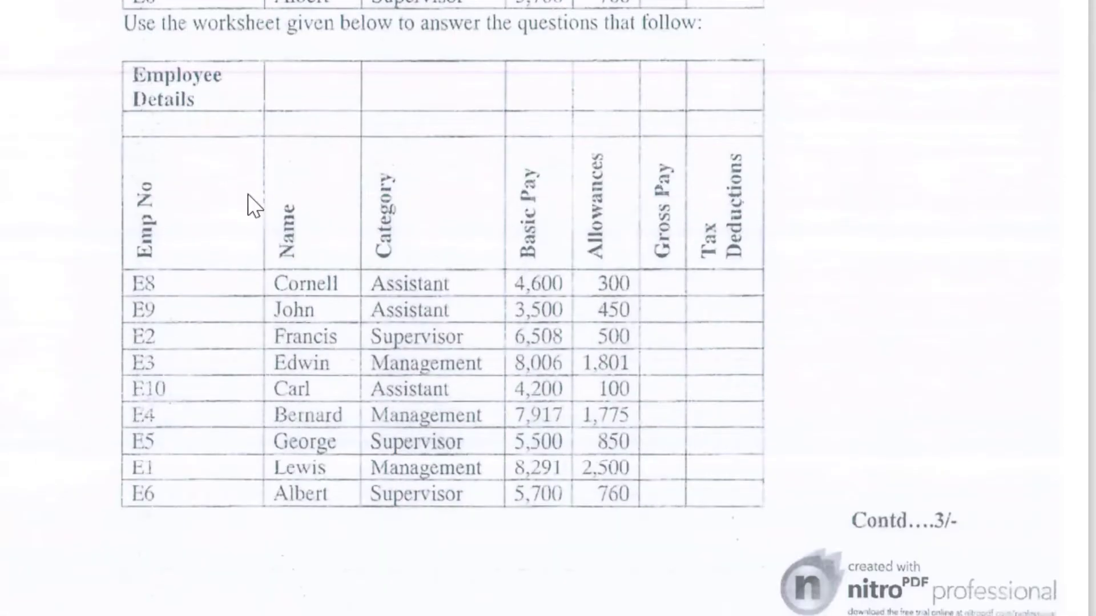
{"action": "scroll", "coordinate": [296, 257], "scroll_direction": "down", "scroll_amount": 4}
{"action": "scroll", "coordinate": [349, 312], "scroll_direction": "up", "scroll_amount": 2}
{"action": "scroll", "coordinate": [350, 309], "scroll_direction": "up", "scroll_amount": 5}
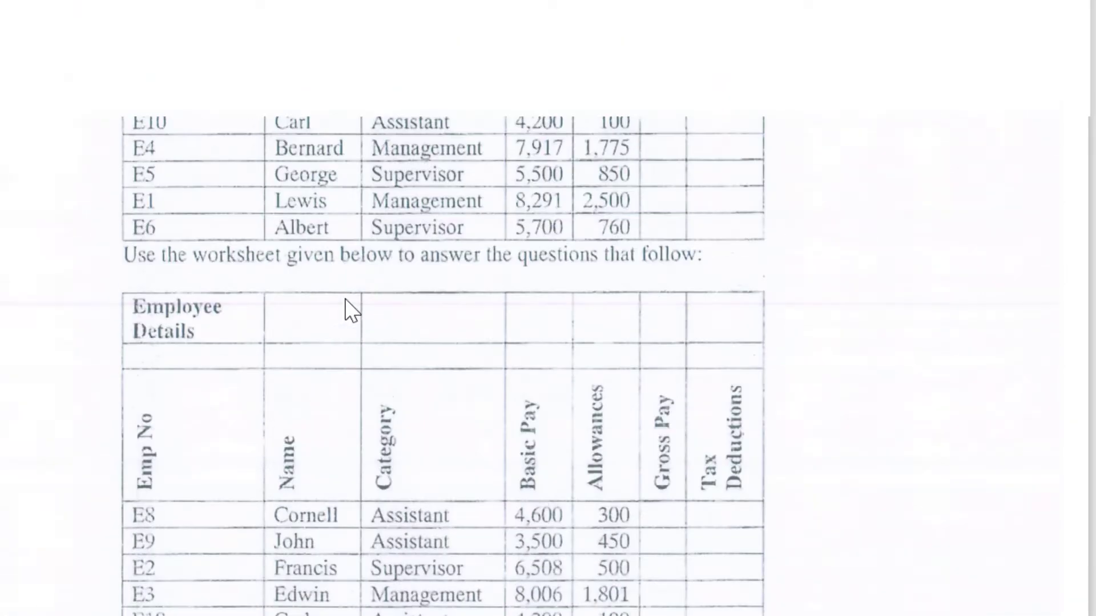
{"action": "scroll", "coordinate": [308, 257], "scroll_direction": "up", "scroll_amount": 2}
{"action": "scroll", "coordinate": [384, 503], "scroll_direction": "down", "scroll_amount": 6}
{"action": "scroll", "coordinate": [391, 458], "scroll_direction": "down", "scroll_amount": 2}
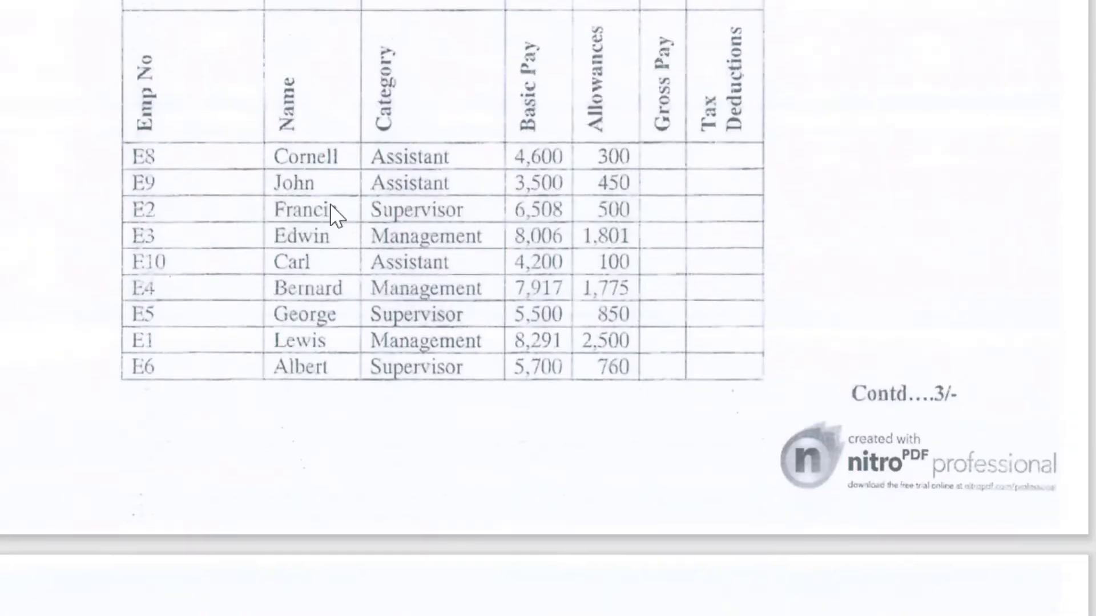
{"action": "scroll", "coordinate": [415, 357], "scroll_direction": "down", "scroll_amount": 3}
{"action": "scroll", "coordinate": [239, 119], "scroll_direction": "down", "scroll_amount": 6}
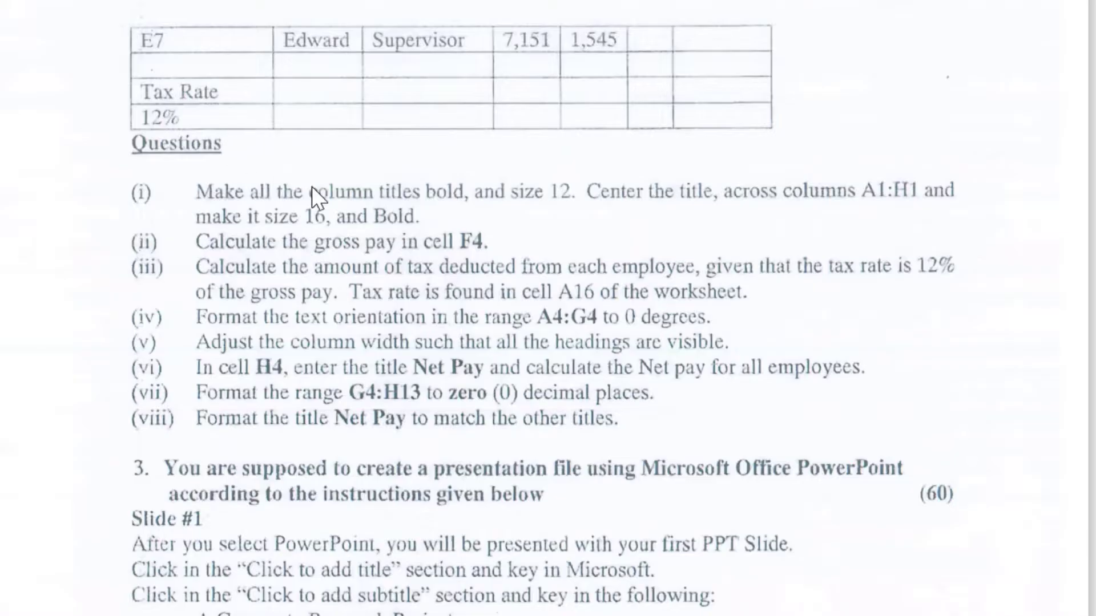
{"action": "scroll", "coordinate": [311, 187], "scroll_direction": "down", "scroll_amount": 2}
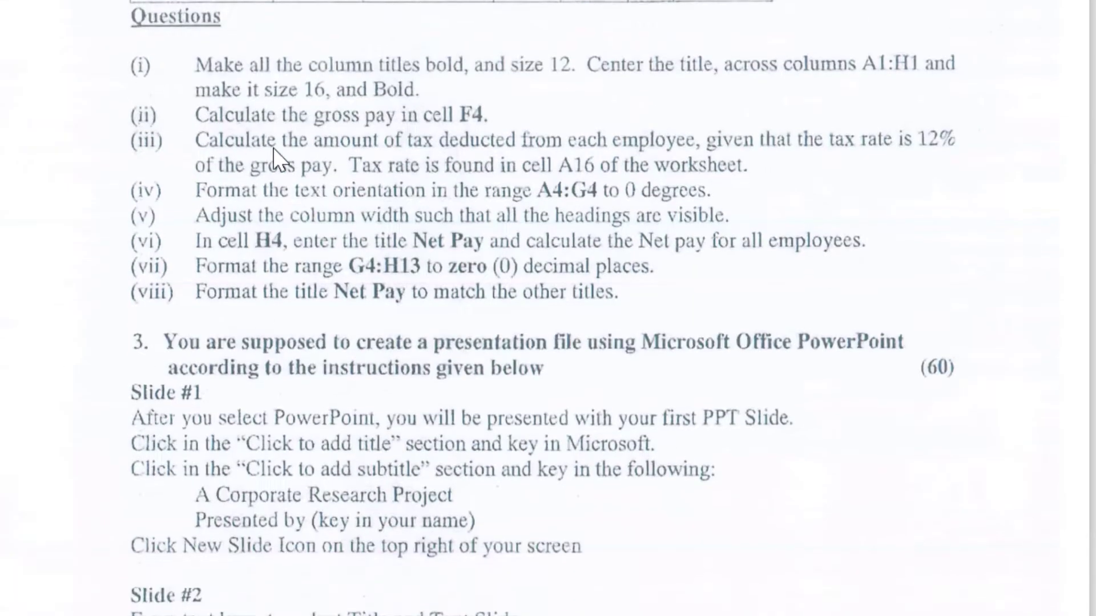
{"action": "scroll", "coordinate": [268, 188], "scroll_direction": "down", "scroll_amount": 2}
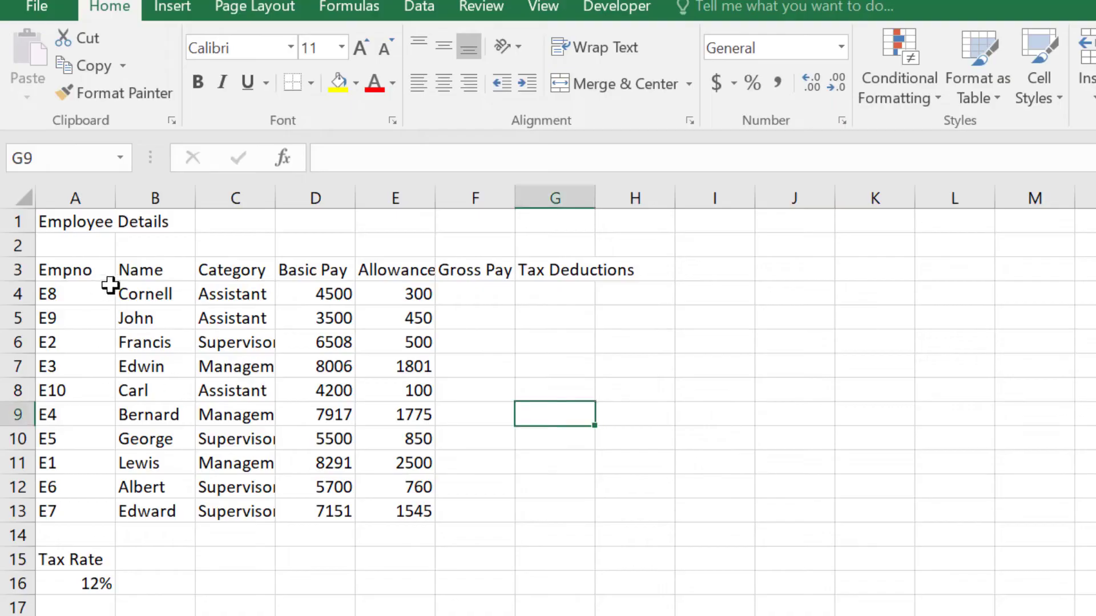
- Make the A3:H3 column titles bold and choose a larger font size for them
{"action": "left_click_drag", "start_coordinate": [69, 266], "coordinate": [619, 262]}
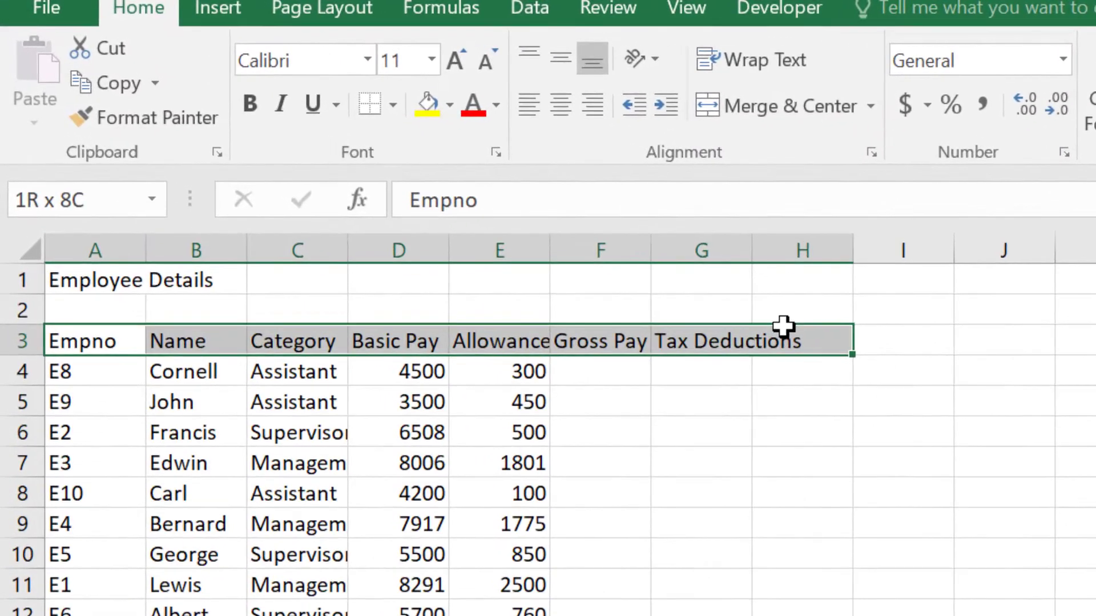
{"action": "left_click", "coordinate": [106, 281]}
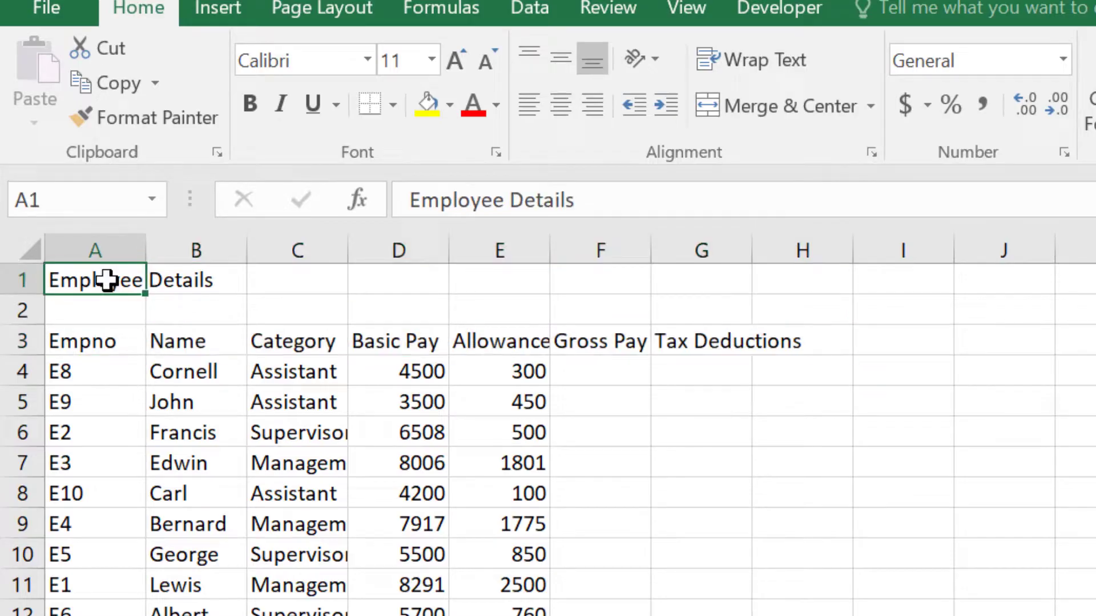
{"action": "left_click", "coordinate": [62, 343]}
{"action": "left_click_drag", "start_coordinate": [62, 343], "coordinate": [810, 337]}
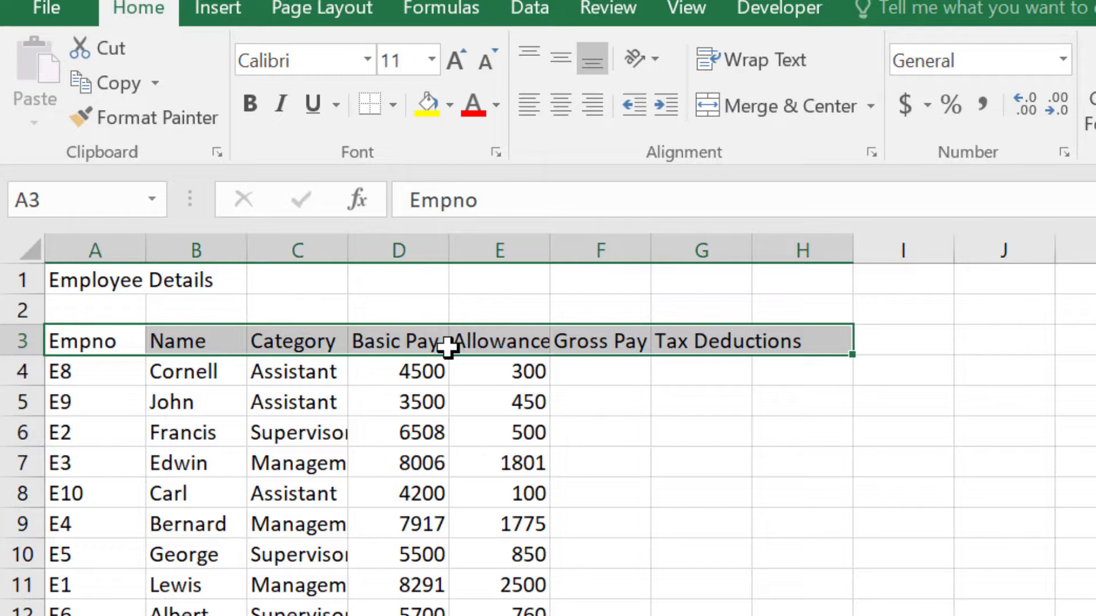
{"action": "left_click", "coordinate": [501, 462]}
{"action": "left_click_drag", "start_coordinate": [81, 340], "coordinate": [786, 343]}
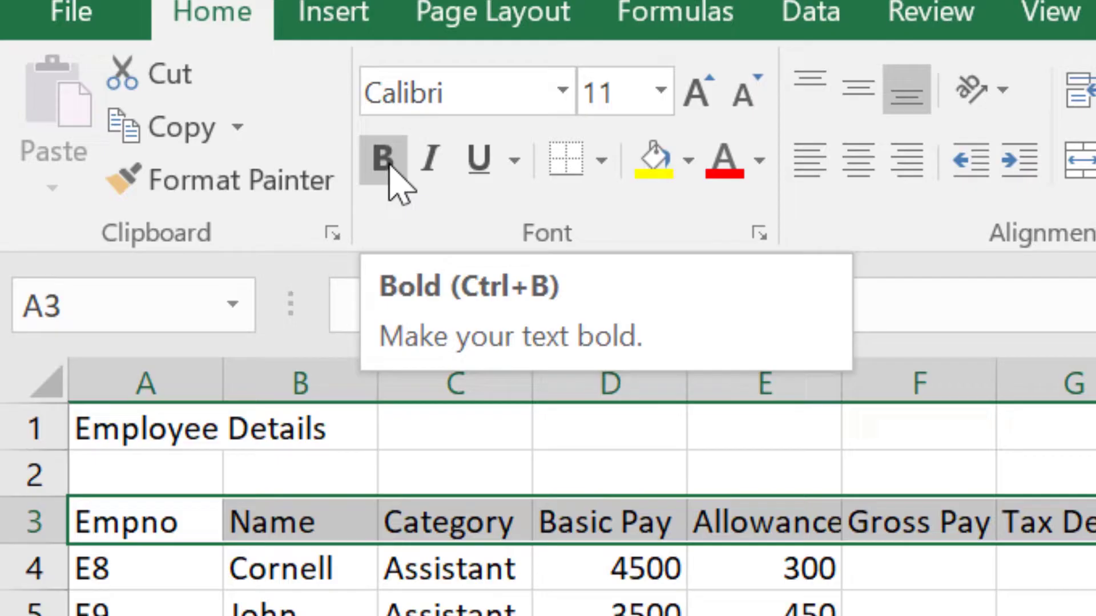
{"action": "left_click", "coordinate": [390, 165]}
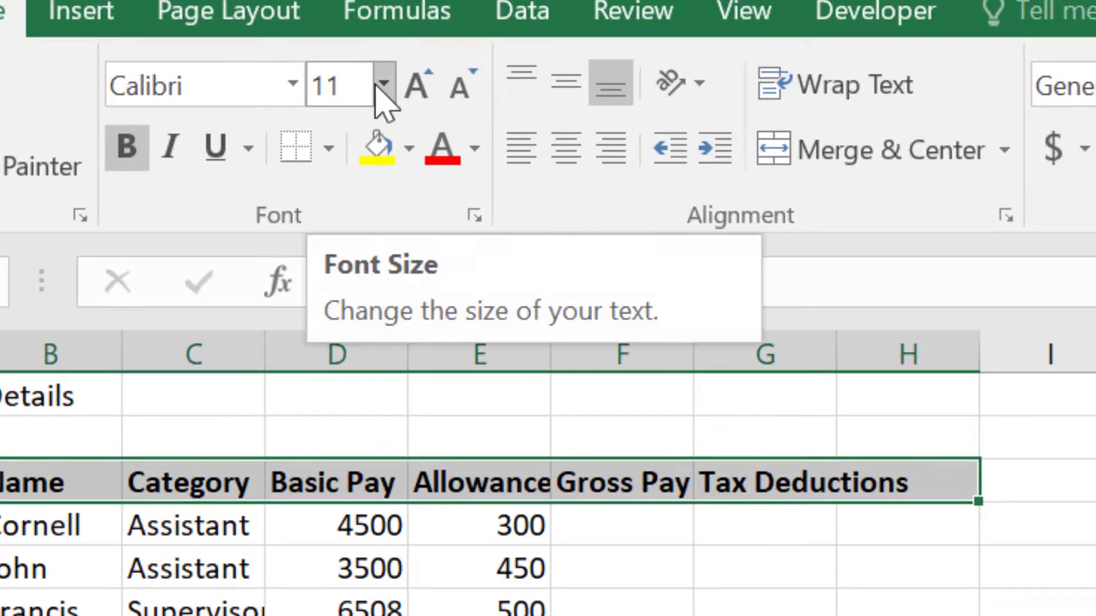
{"action": "left_click", "coordinate": [378, 90]}
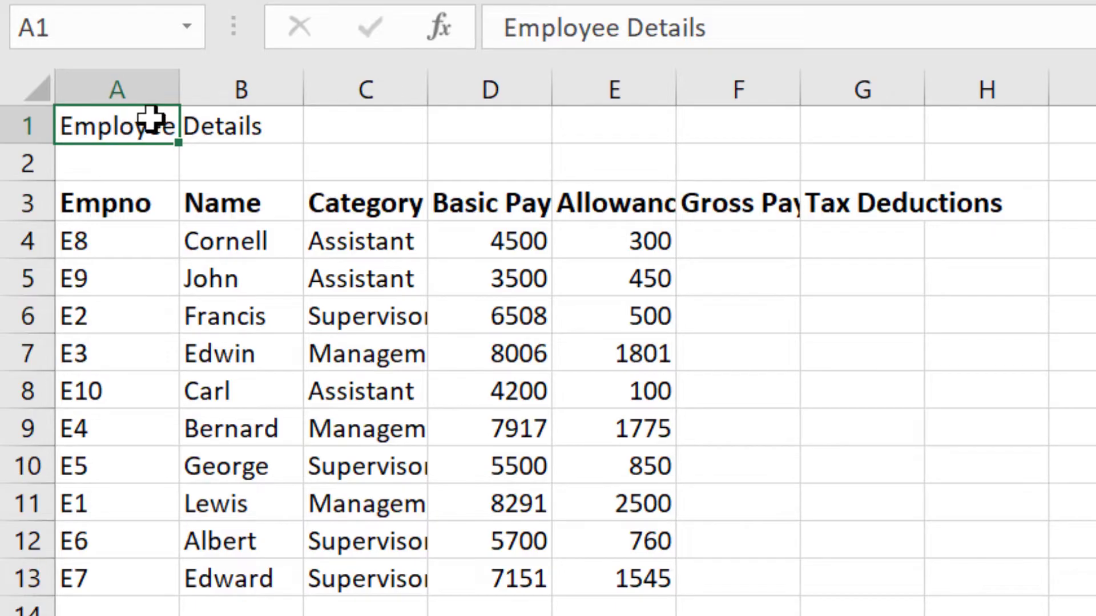
- Merge and center 'Employee Details' across A1:H1, bold it, and set font size 16
{"action": "left_click_drag", "start_coordinate": [151, 119], "coordinate": [984, 120]}
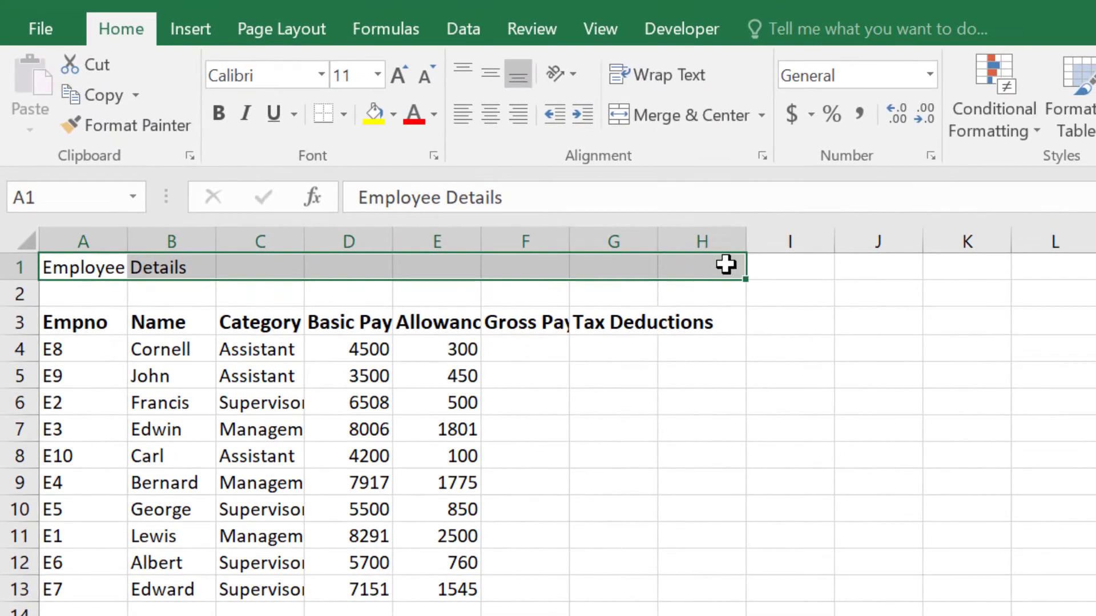
{"action": "left_click", "coordinate": [713, 265]}
{"action": "left_click_drag", "start_coordinate": [74, 269], "coordinate": [704, 257]}
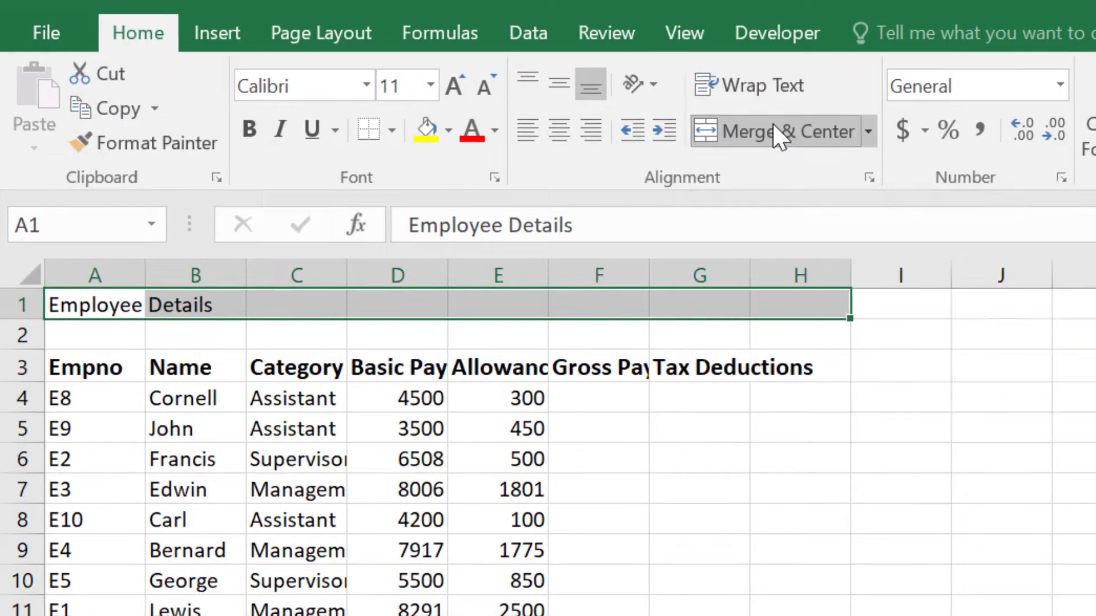
{"action": "left_click", "coordinate": [772, 123]}
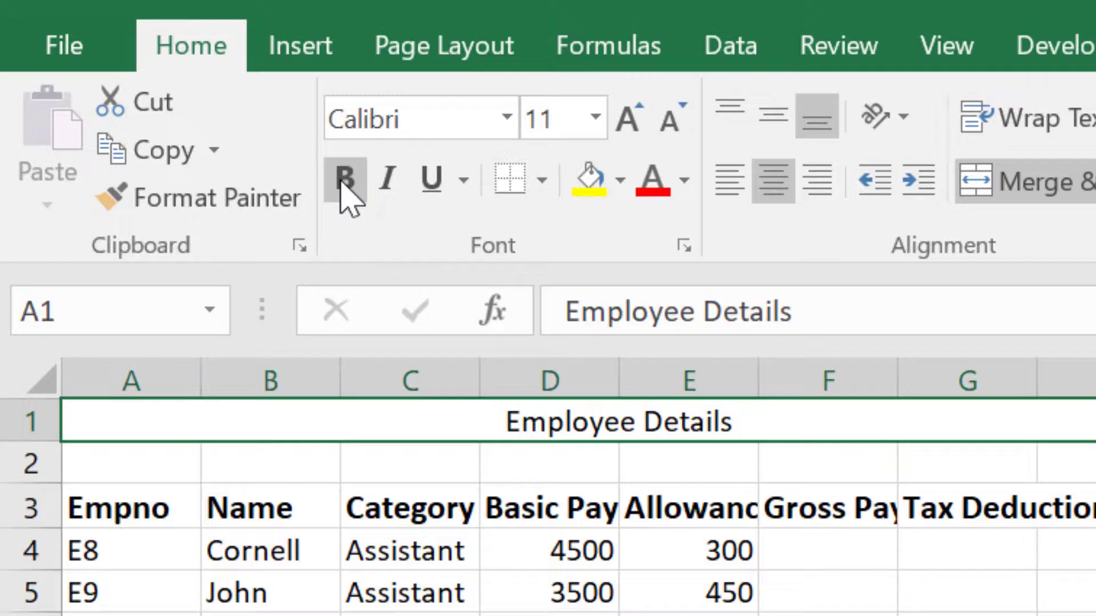
{"action": "left_click", "coordinate": [343, 186]}
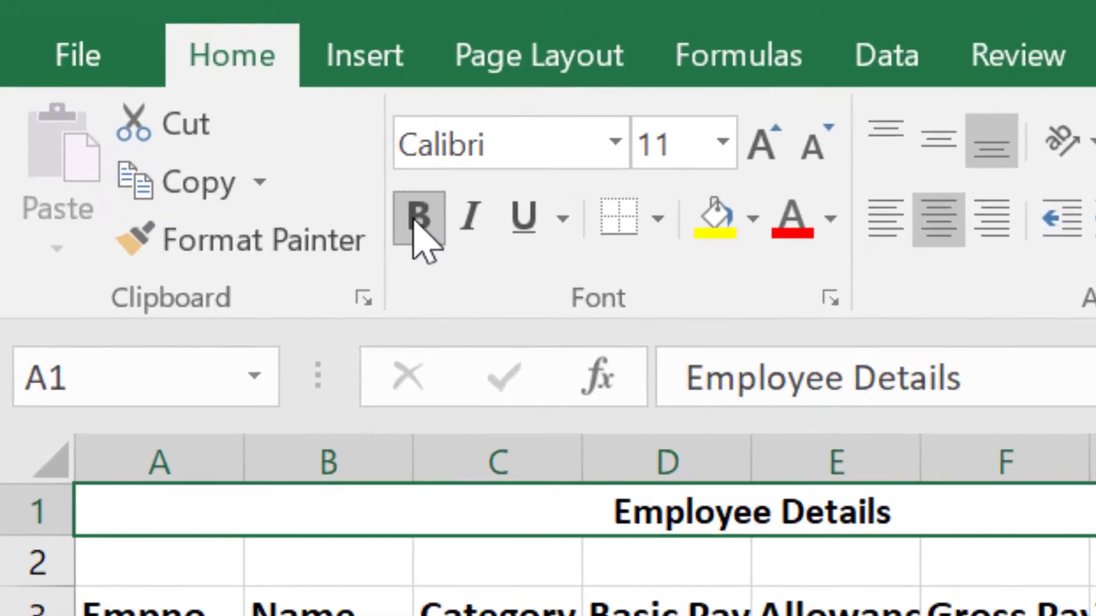
{"action": "left_click", "coordinate": [595, 117]}
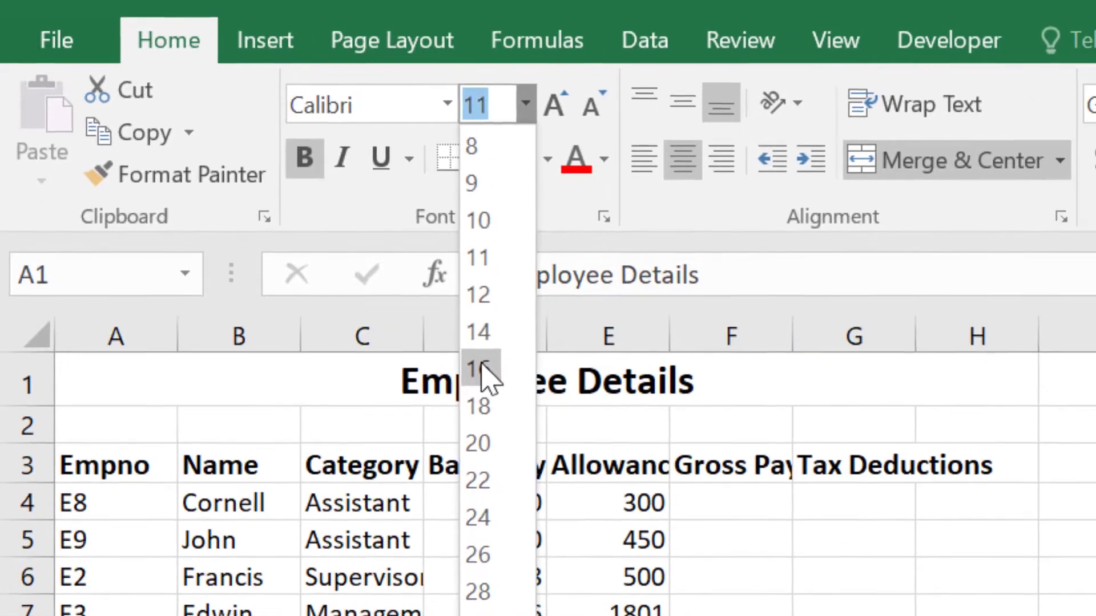
{"action": "left_click", "coordinate": [657, 507]}
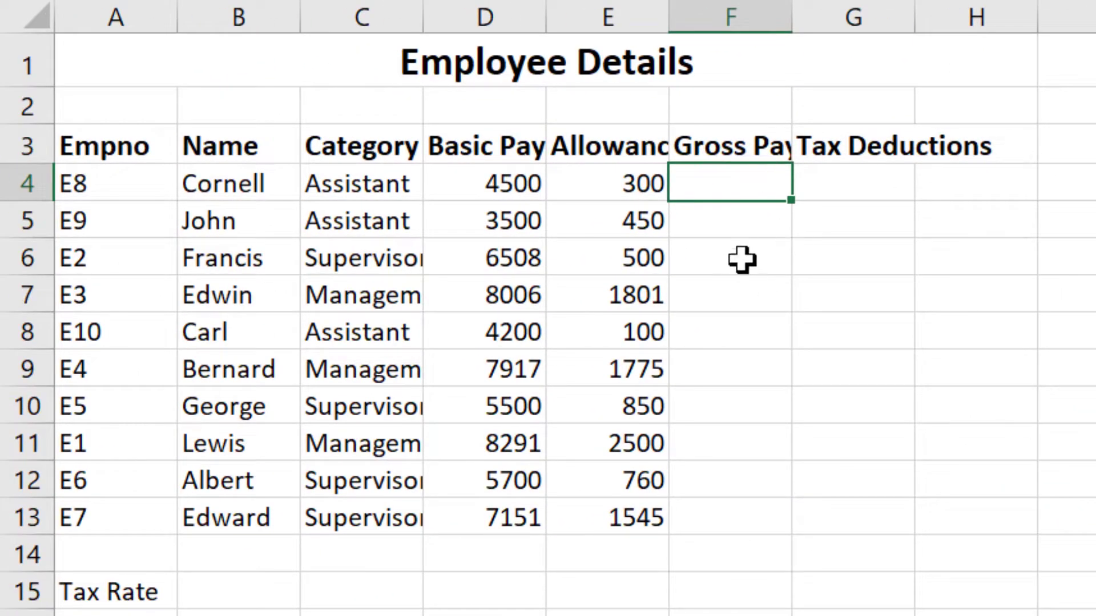
- Select Gross Pay cell F4 and identify its inputs, Basic Pay 4500 and Allowance 300
{"action": "left_click", "coordinate": [741, 259]}
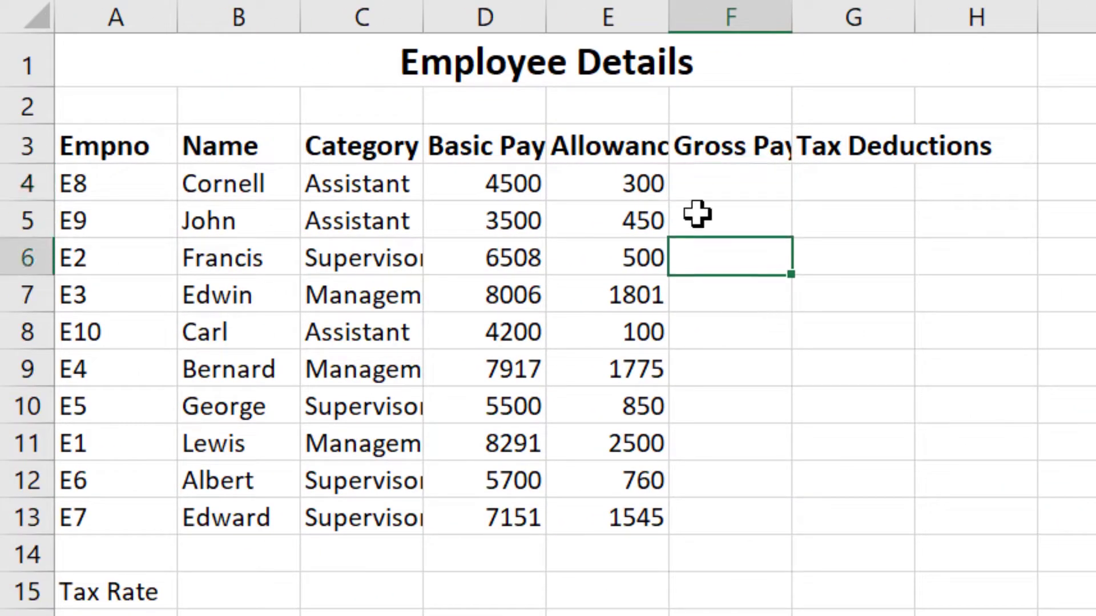
{"action": "left_click", "coordinate": [737, 182]}
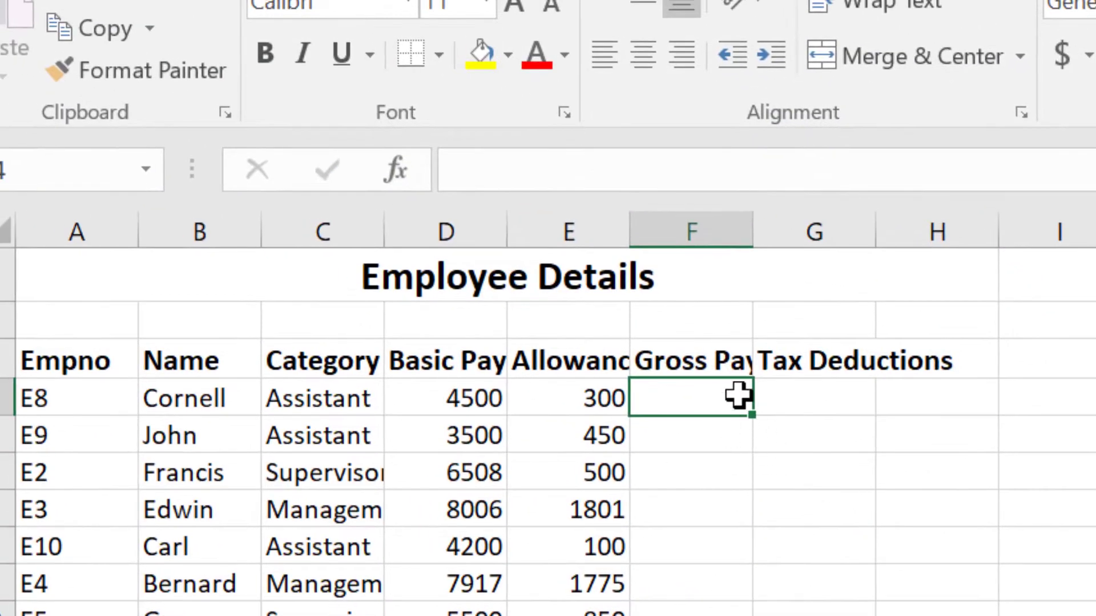
{"action": "left_click", "coordinate": [798, 393]}
{"action": "left_click", "coordinate": [709, 392]}
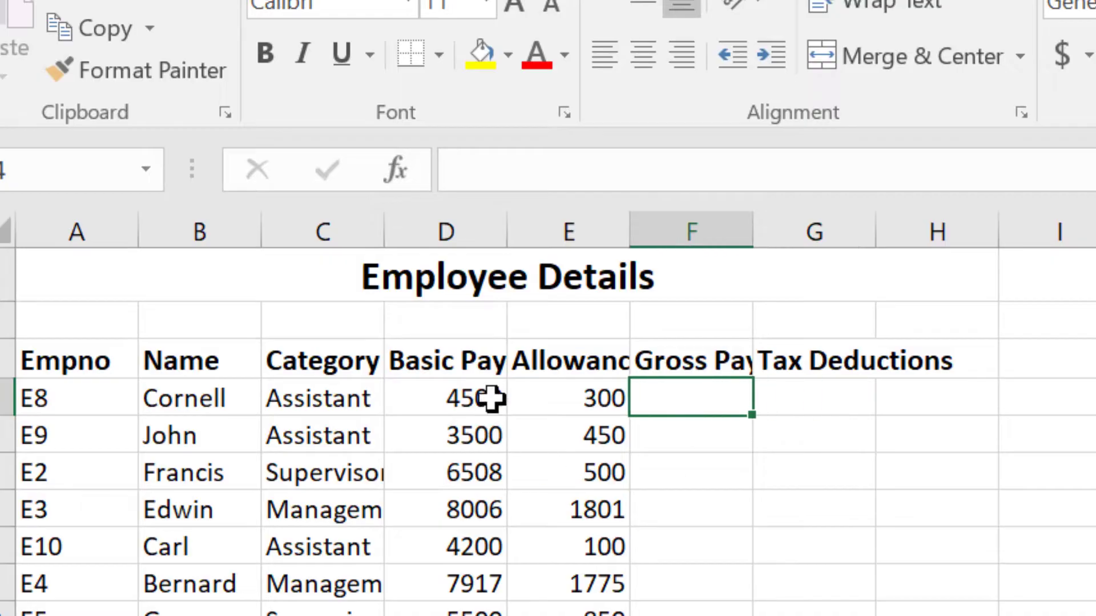
{"action": "left_click", "coordinate": [431, 396]}
{"action": "left_click", "coordinate": [582, 398]}
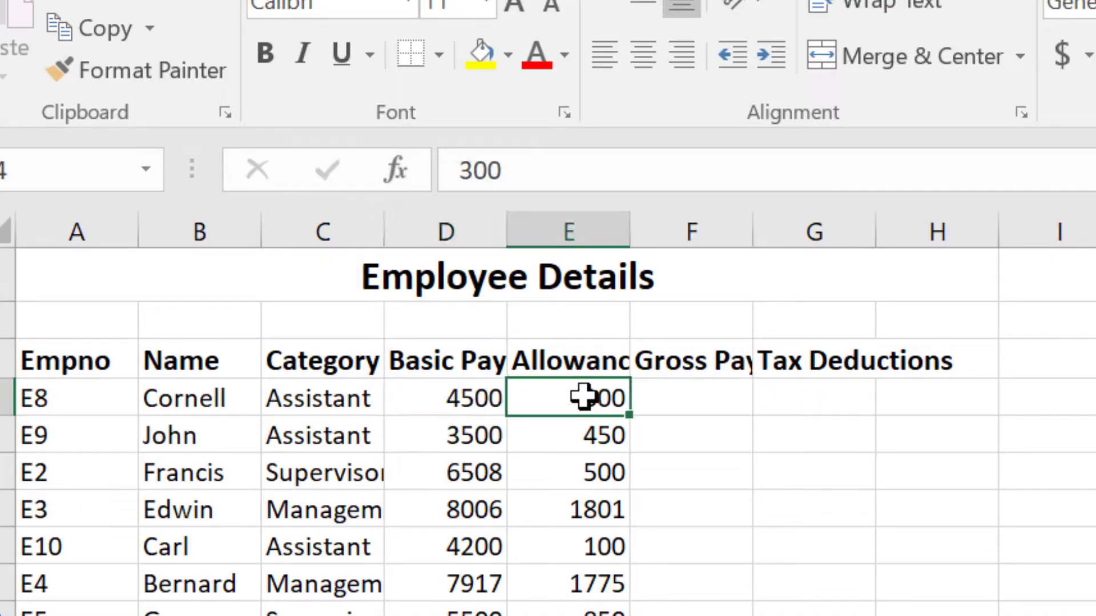
{"action": "left_click", "coordinate": [718, 396]}
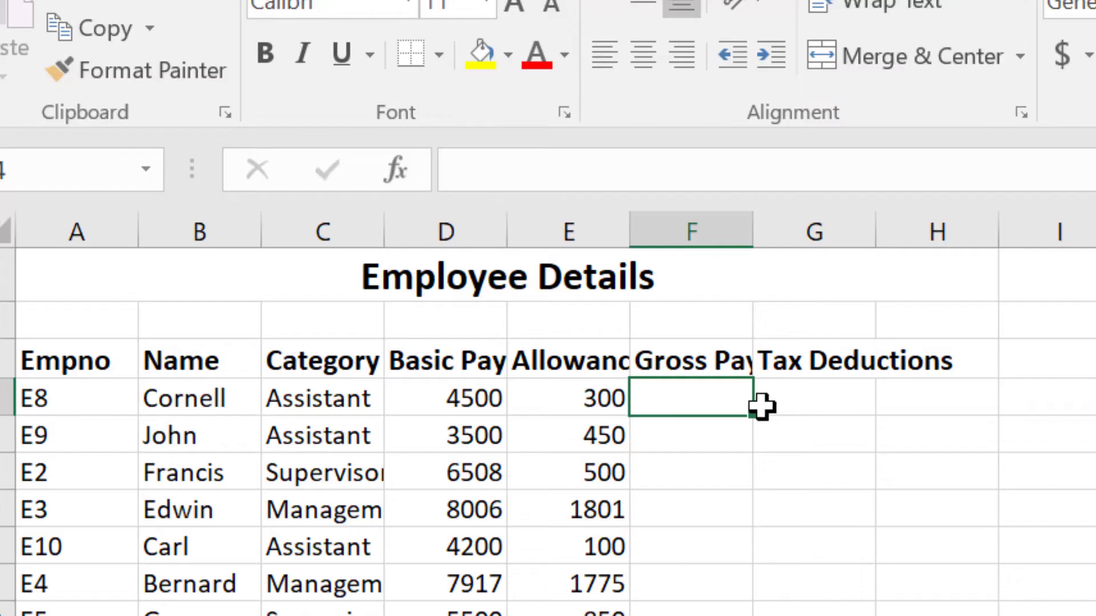
- Enter =D4+E4 in F4 to get a Gross Pay of 4800, then recheck it
{"action": "type", "text": "="}
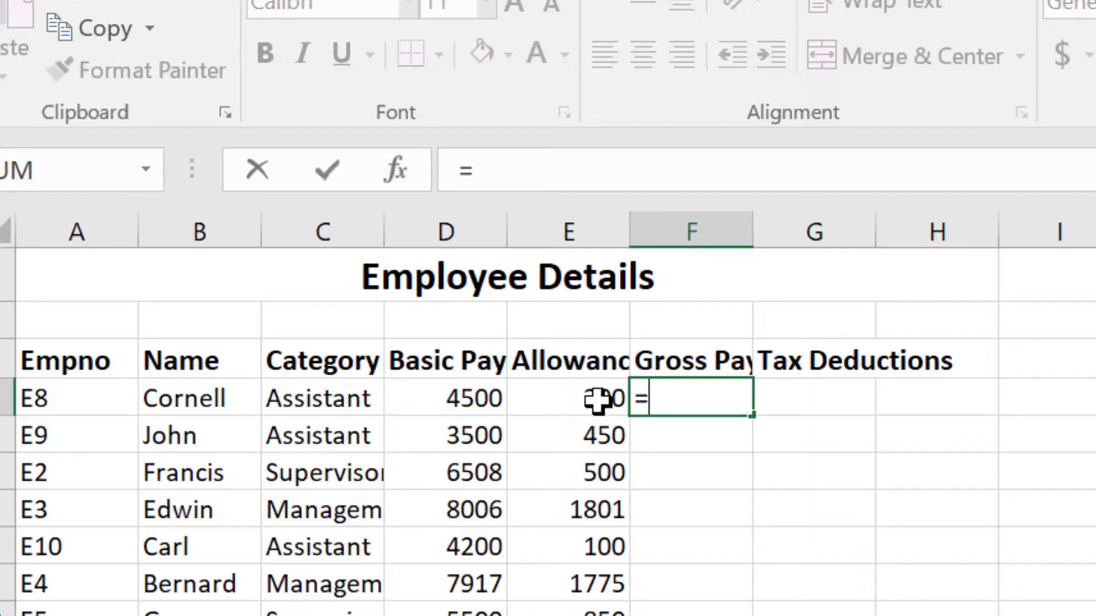
{"action": "left_click", "coordinate": [462, 398]}
{"action": "type", "text": "+"}
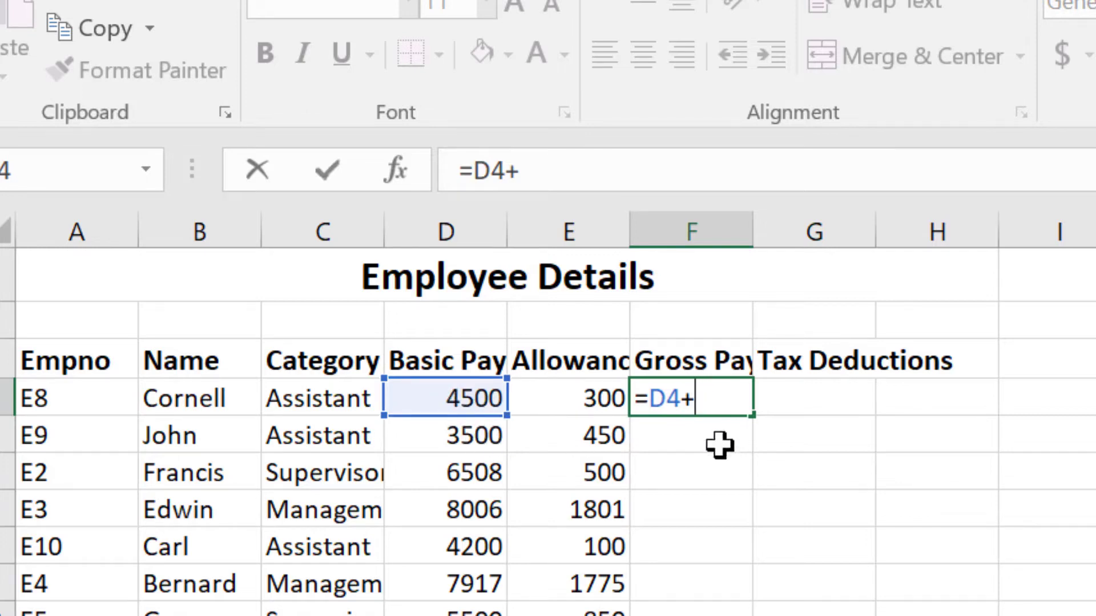
{"action": "left_click", "coordinate": [579, 400]}
{"action": "key", "text": "Return"}
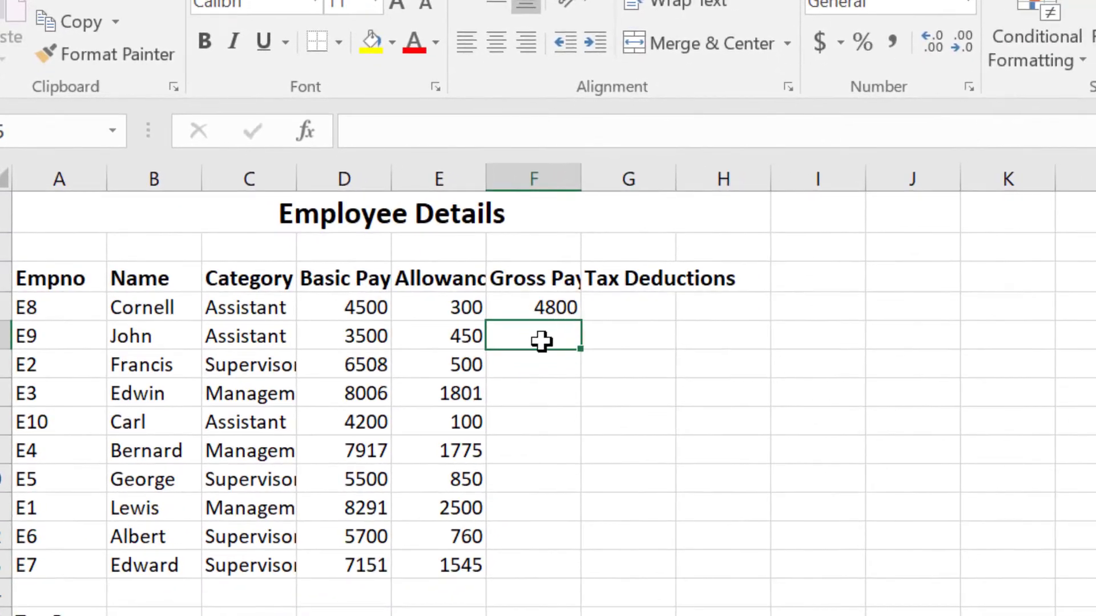
{"action": "key", "text": "Up"}
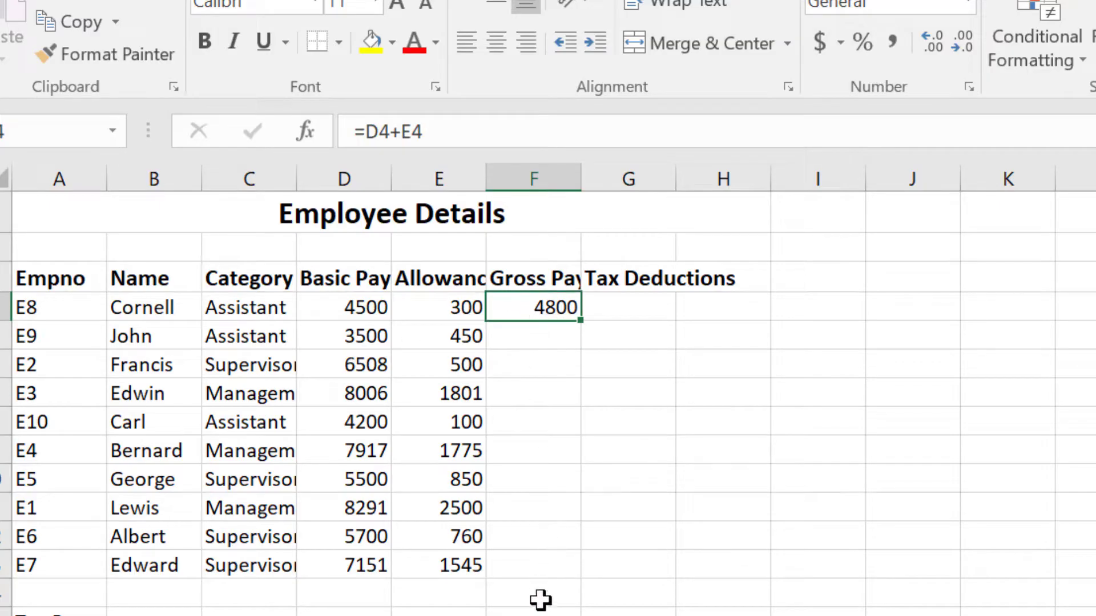
{"action": "left_click", "coordinate": [523, 333]}
{"action": "left_click", "coordinate": [556, 307]}
- Fill the F4 gross pay formula down to F13 and inspect the copies in F5–F7
{"action": "left_click", "coordinate": [566, 365]}
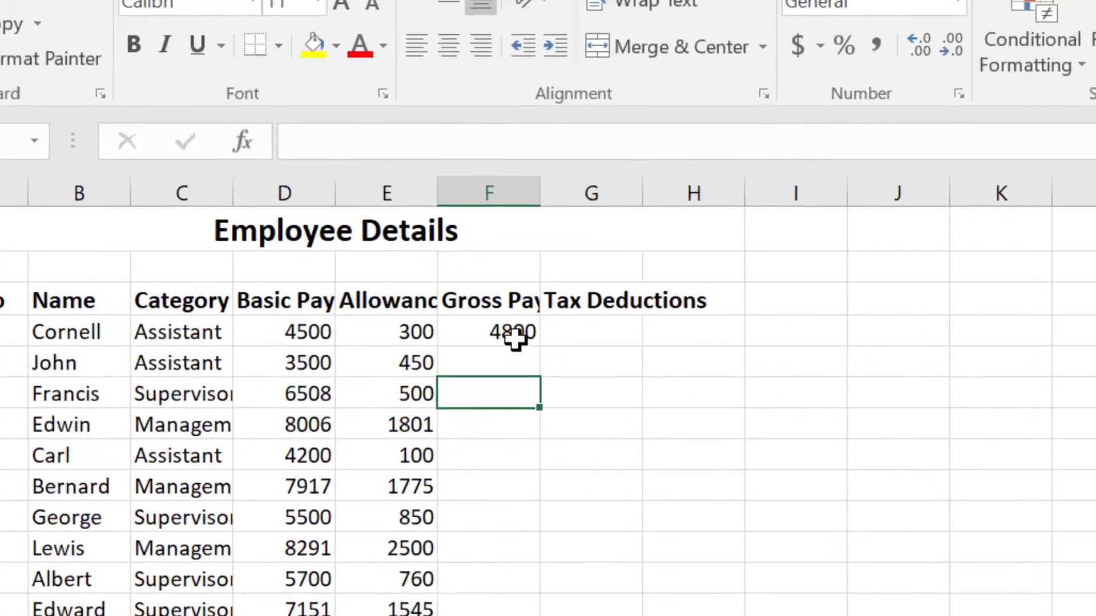
{"action": "left_click", "coordinate": [531, 307]}
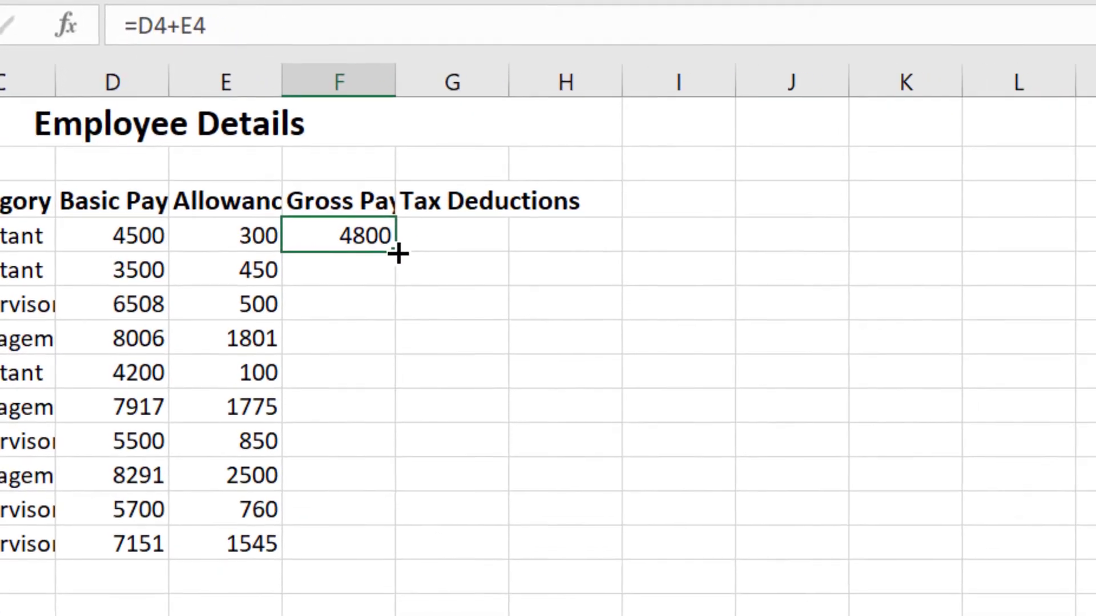
{"action": "left_click_drag", "start_coordinate": [395, 251], "coordinate": [386, 565]}
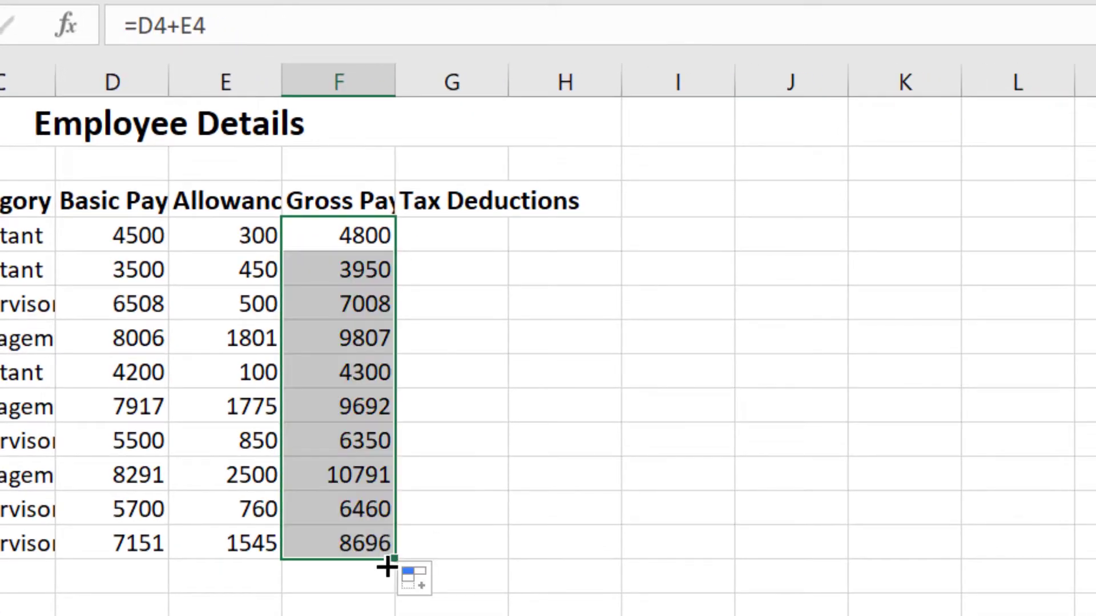
{"action": "left_click", "coordinate": [326, 330]}
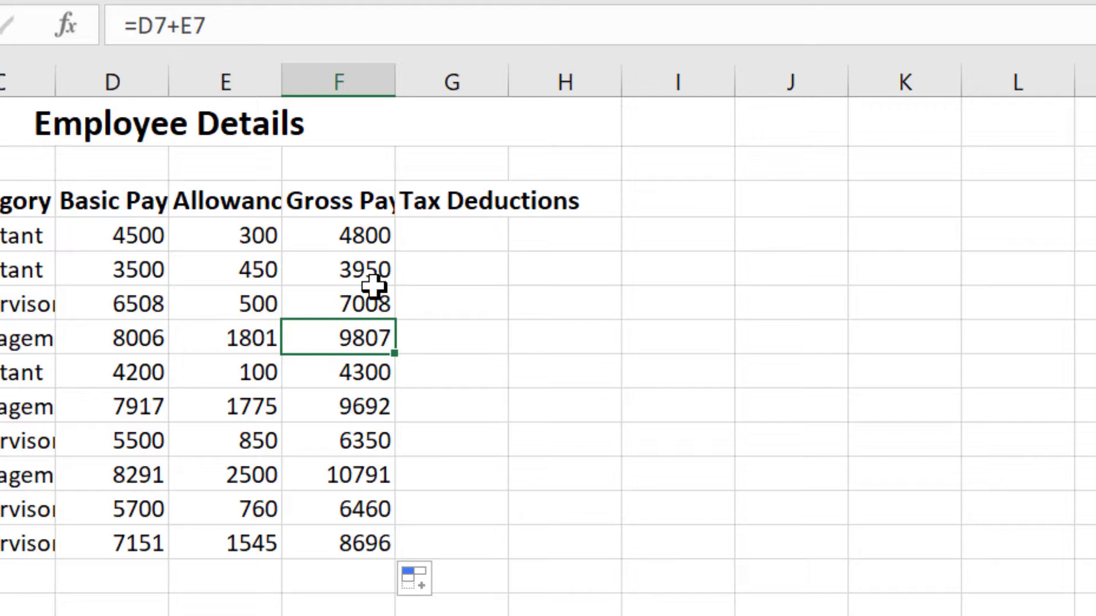
{"action": "left_click", "coordinate": [348, 270]}
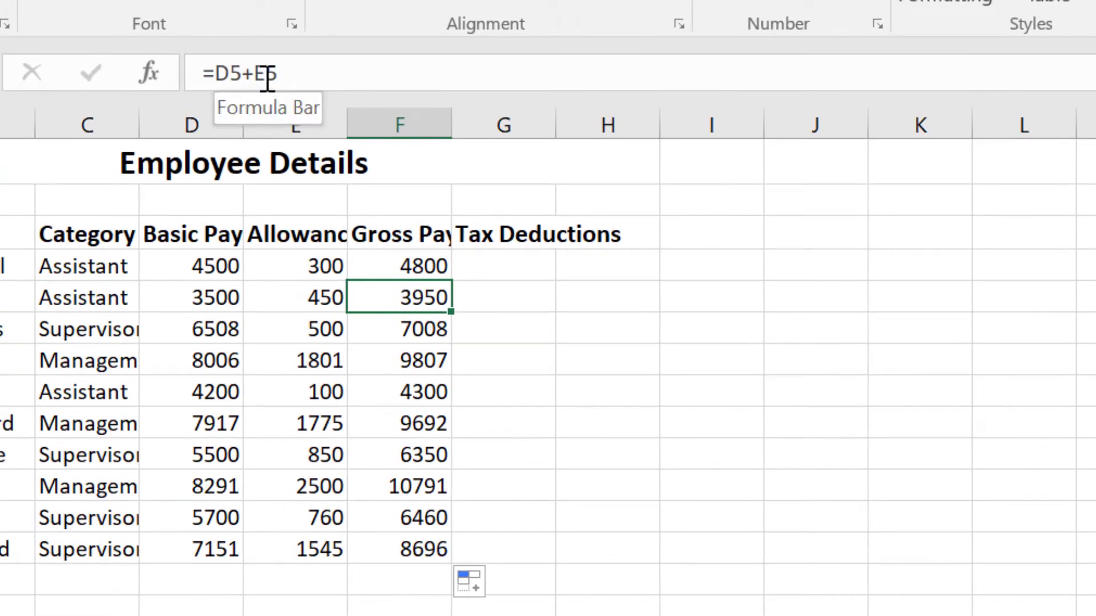
{"action": "left_click", "coordinate": [403, 331]}
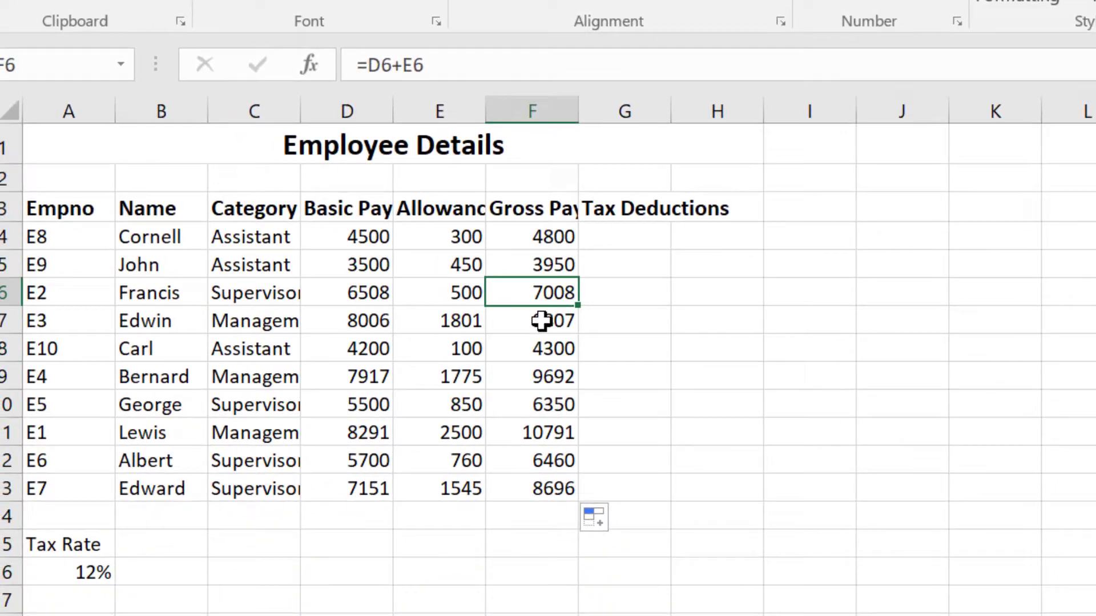
{"action": "left_click", "coordinate": [543, 320]}
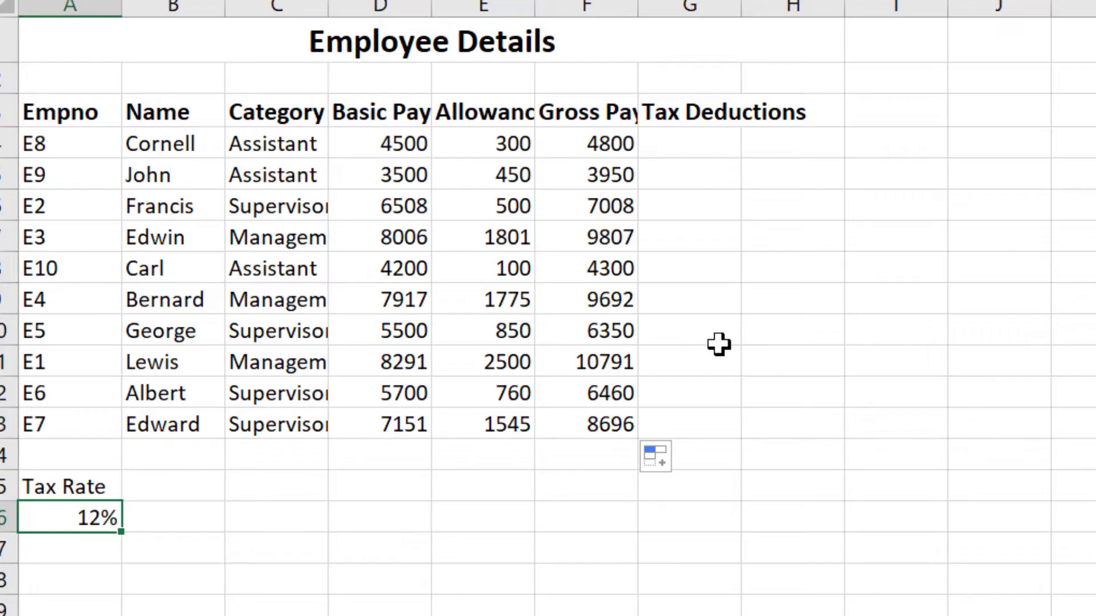
- Enter =F4*A16 in G4 so E8's tax deduction shows 576
{"action": "left_click", "coordinate": [689, 147]}
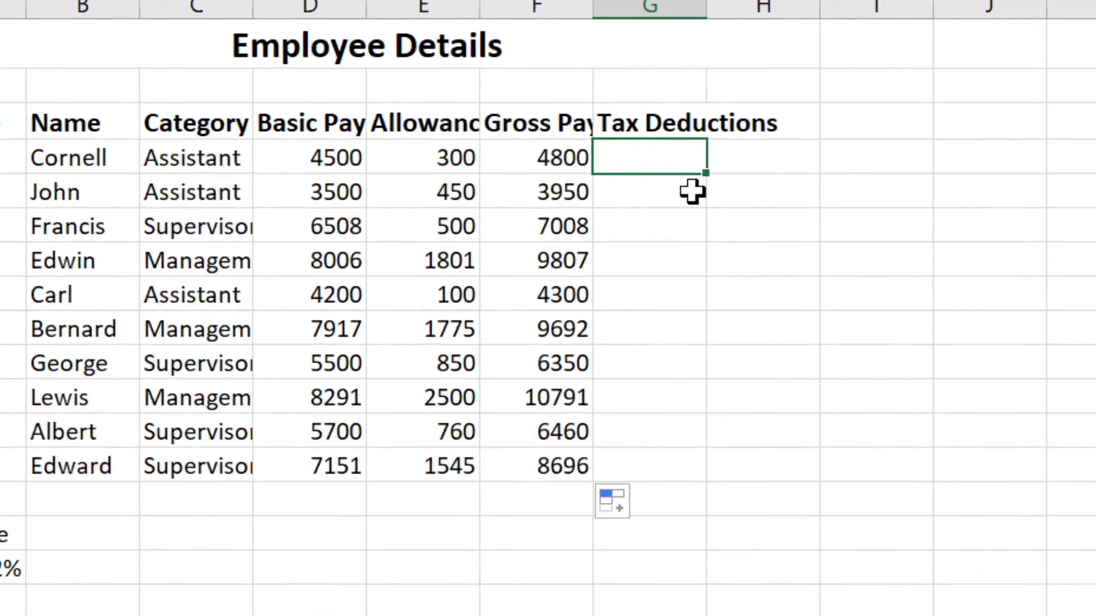
{"action": "type", "text": "="}
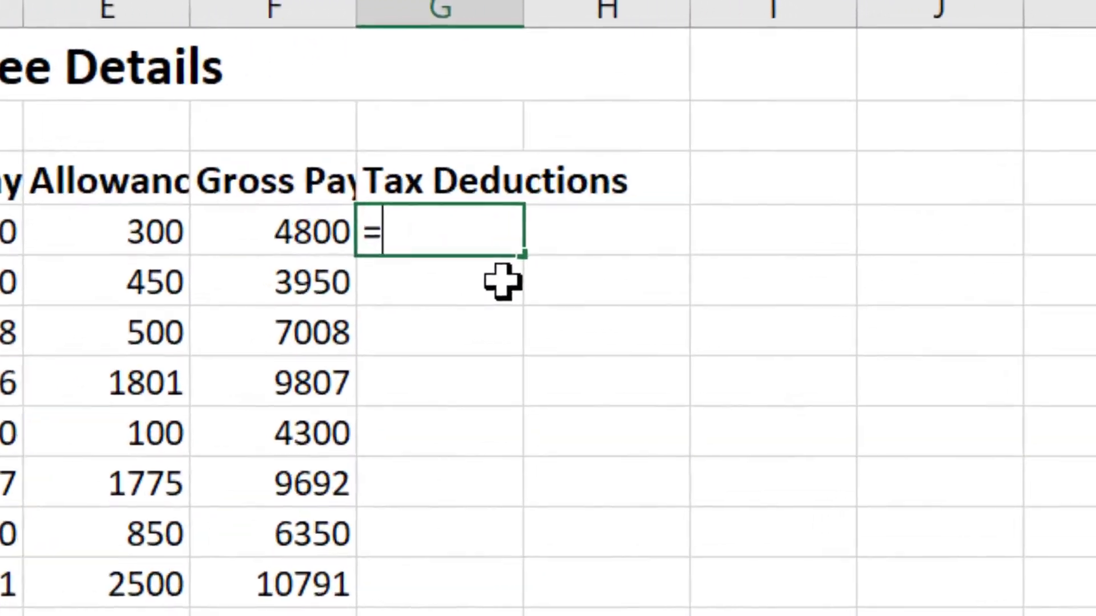
{"action": "left_click", "coordinate": [543, 159]}
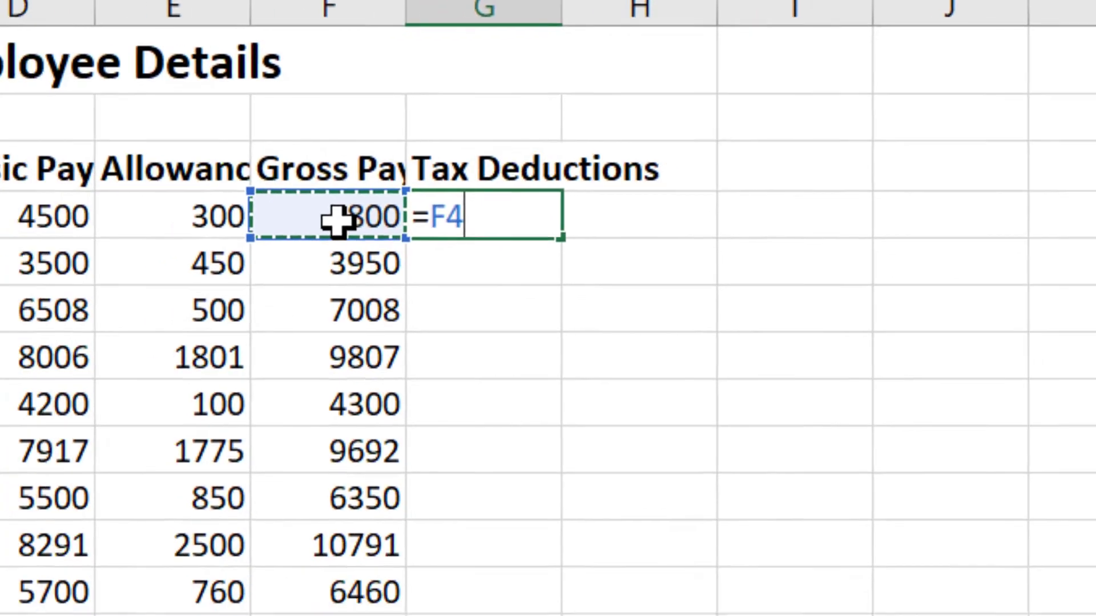
{"action": "type", "text": "*"}
{"action": "left_click", "coordinate": [41, 518]}
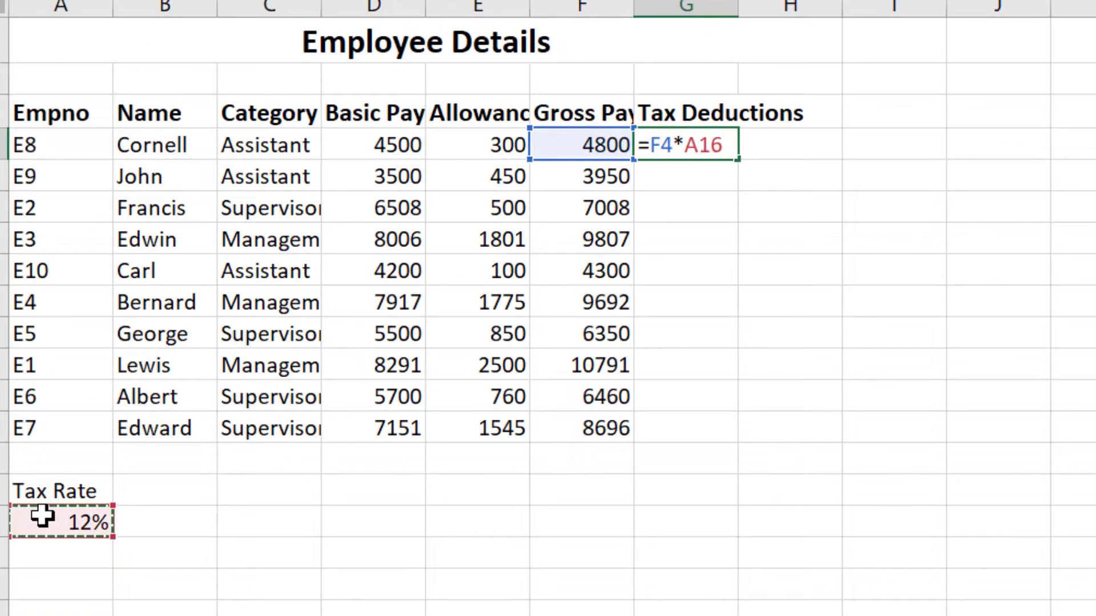
{"action": "key", "text": "Return"}
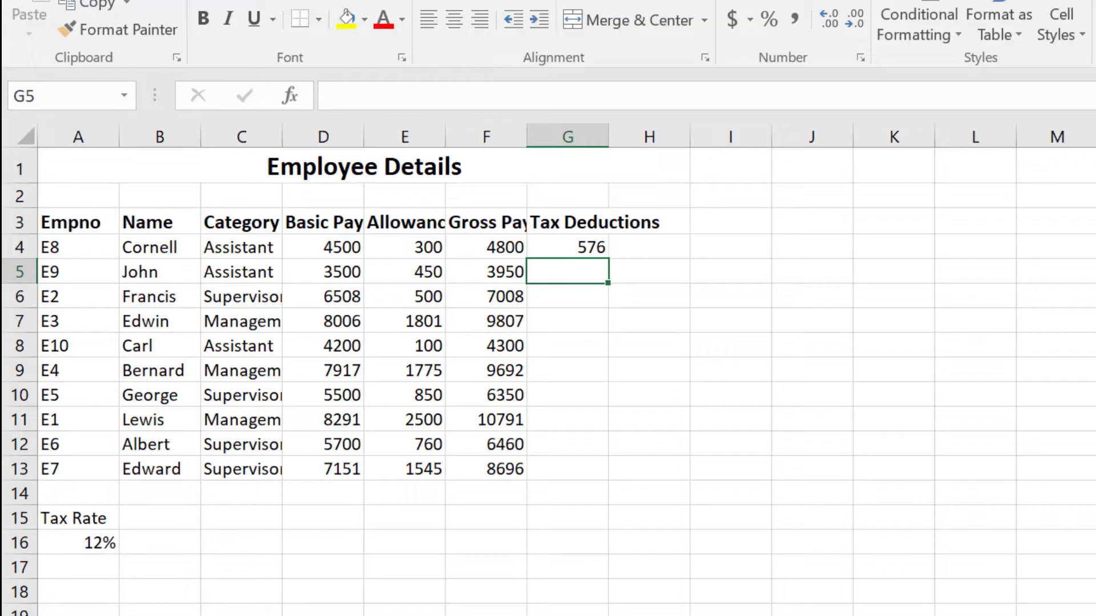
{"action": "key", "text": "Down"}
{"action": "key", "text": "Down"}
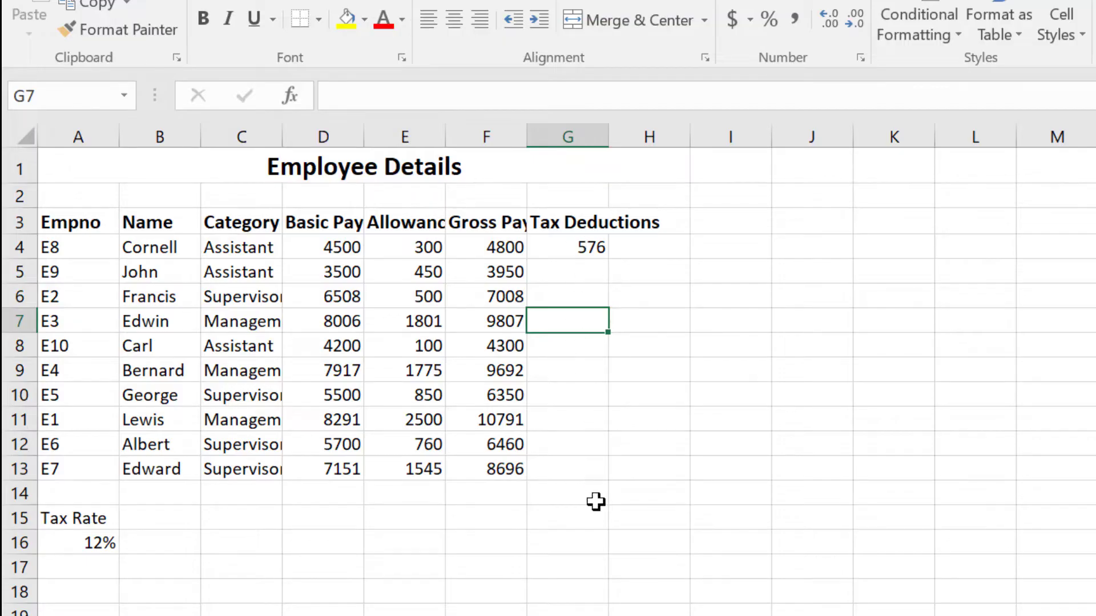
- Fill the G4 tax formula down the Tax Deductions column to G13
{"action": "left_click", "coordinate": [522, 245]}
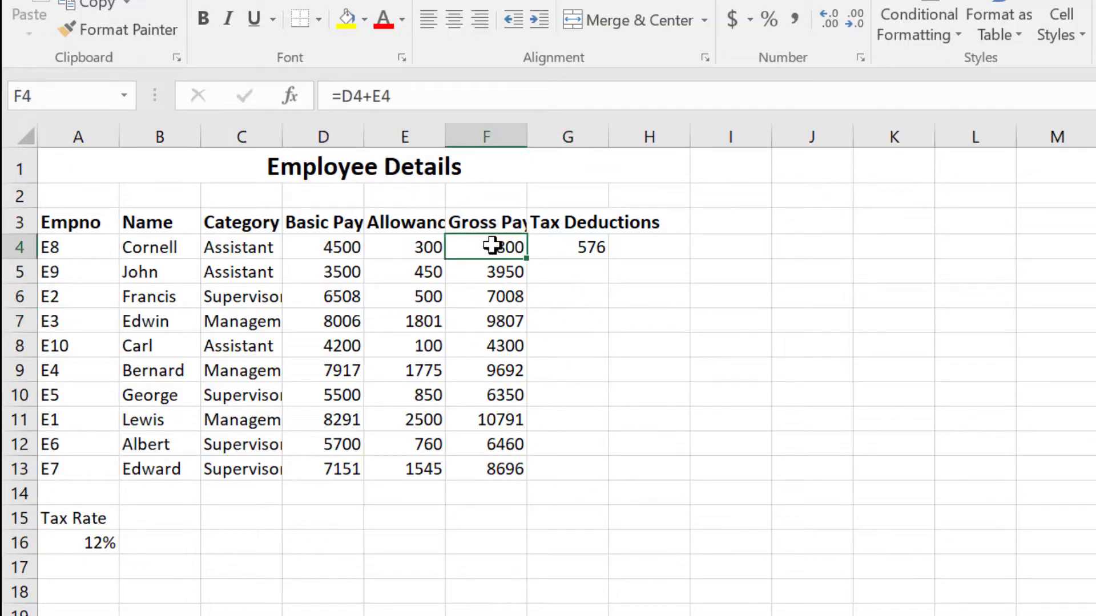
{"action": "left_click", "coordinate": [582, 255]}
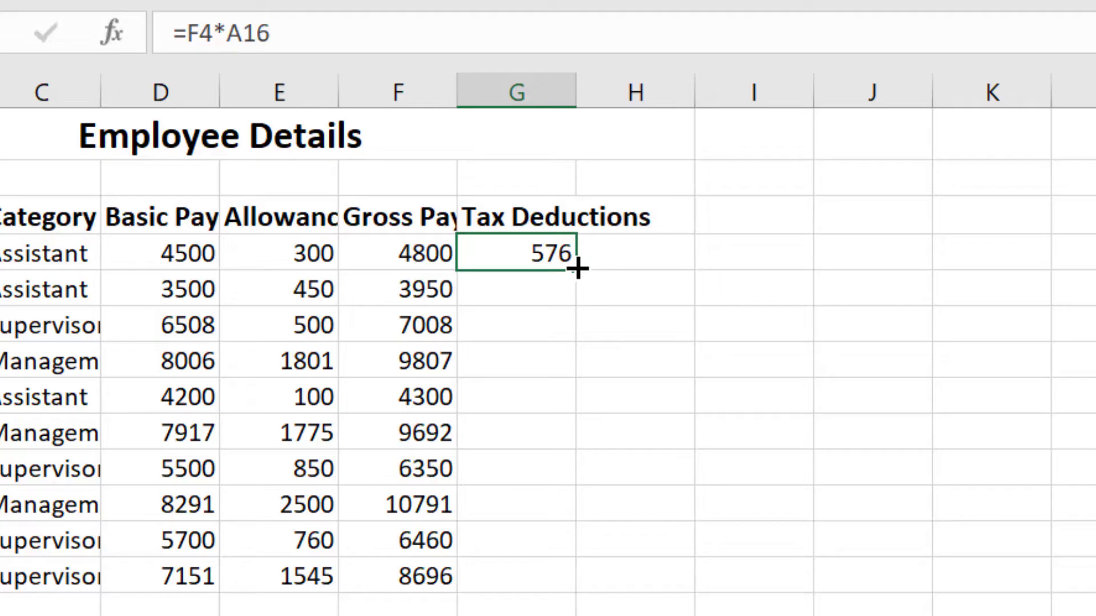
{"action": "left_click_drag", "start_coordinate": [577, 268], "coordinate": [589, 591]}
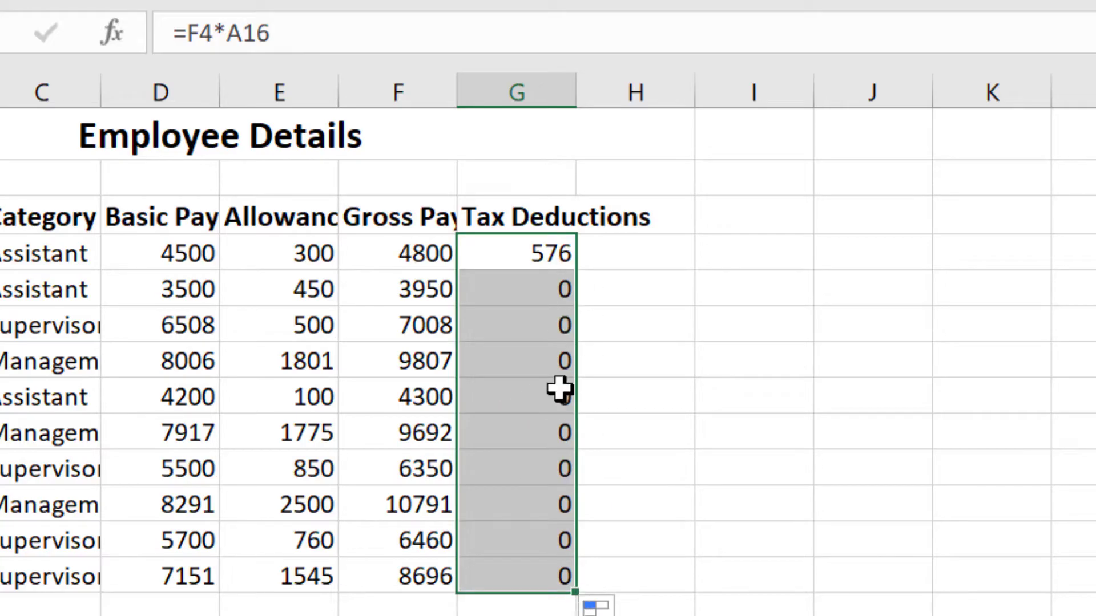
- Inspect G5's copied formula, whose rate reference shifted from A16 to empty A17
{"action": "left_click", "coordinate": [556, 361]}
{"action": "left_click", "coordinate": [551, 290]}
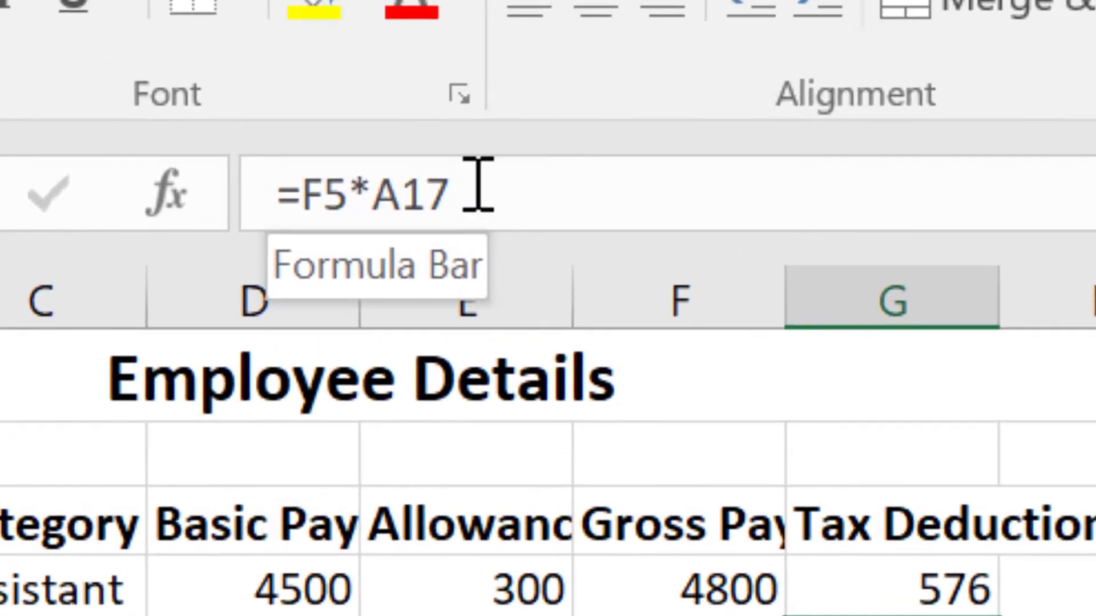
{"action": "left_click", "coordinate": [285, 30]}
{"action": "left_click_drag", "start_coordinate": [475, 194], "coordinate": [300, 195]}
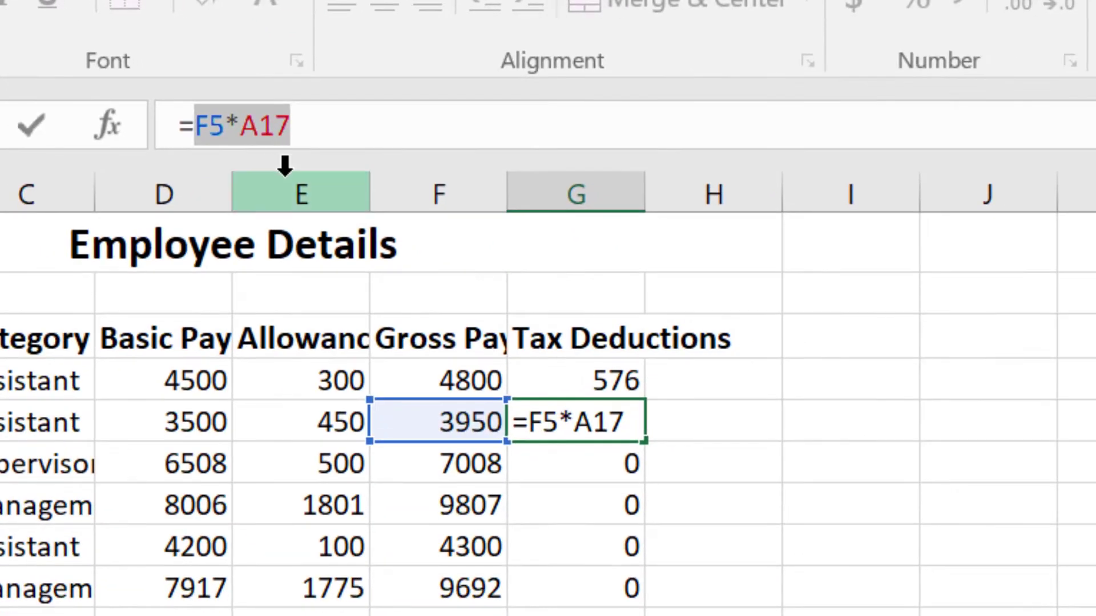
{"action": "key", "text": "Escape"}
{"action": "left_click", "coordinate": [26, 557]}
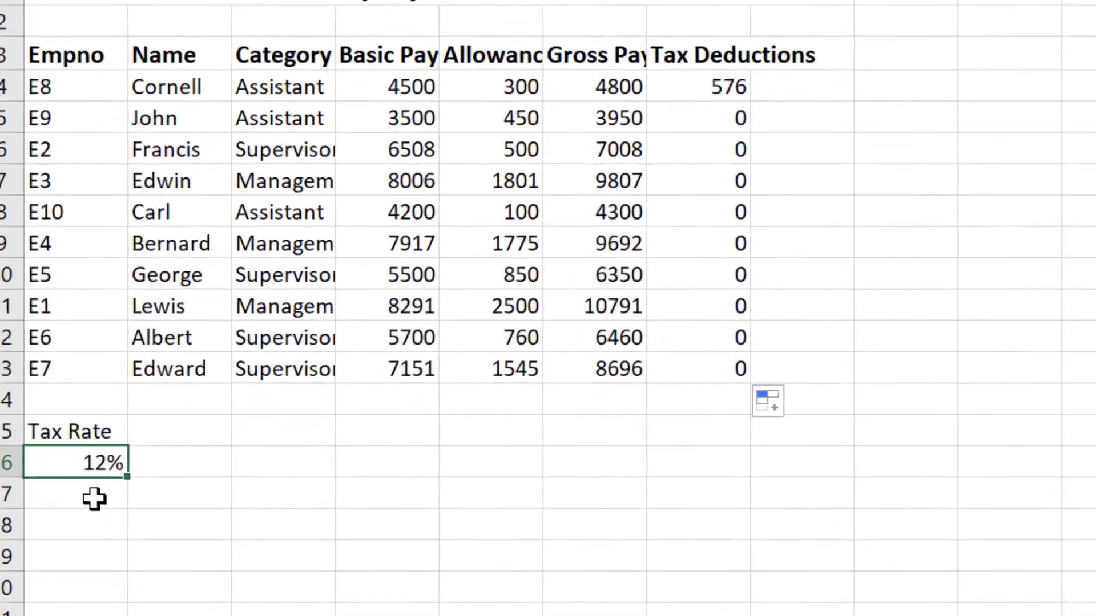
{"action": "left_click", "coordinate": [94, 496]}
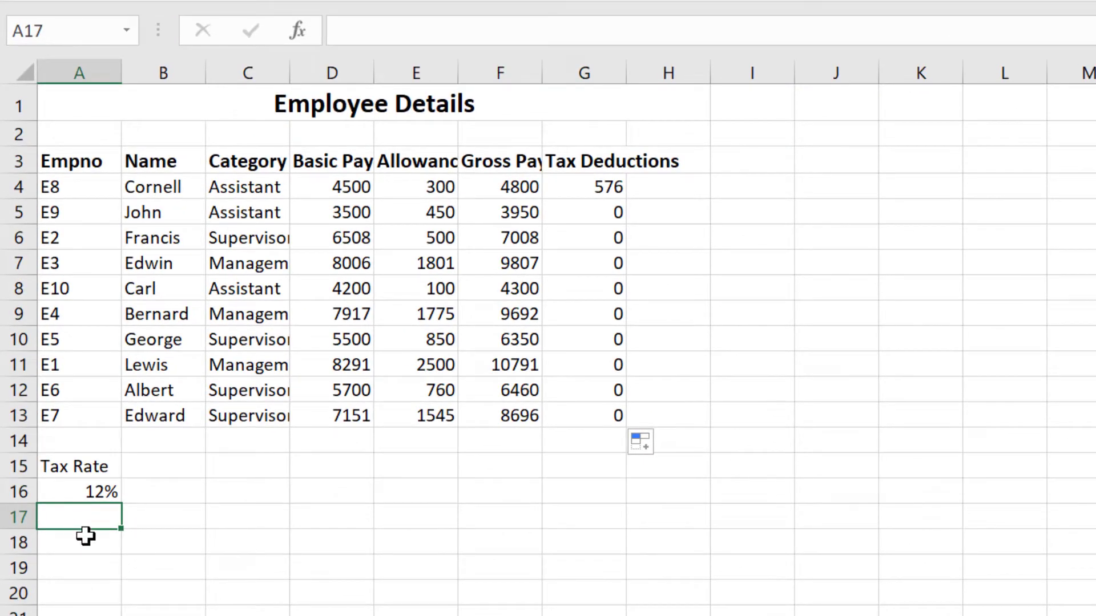
{"action": "left_click", "coordinate": [610, 211]}
{"action": "left_click", "coordinate": [606, 186]}
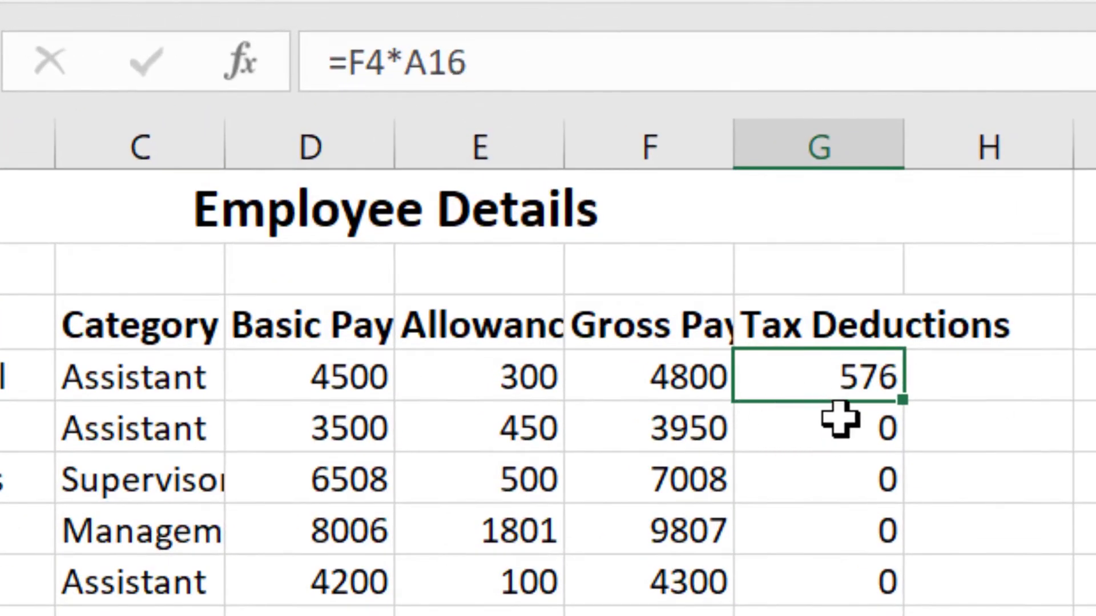
{"action": "left_click", "coordinate": [828, 409]}
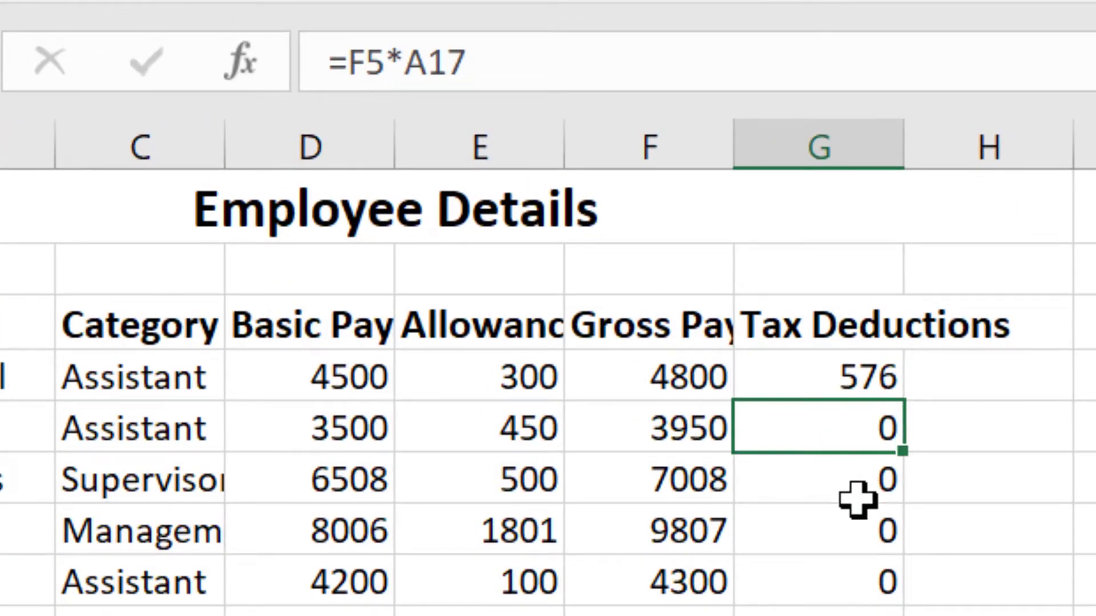
{"action": "left_click", "coordinate": [833, 479]}
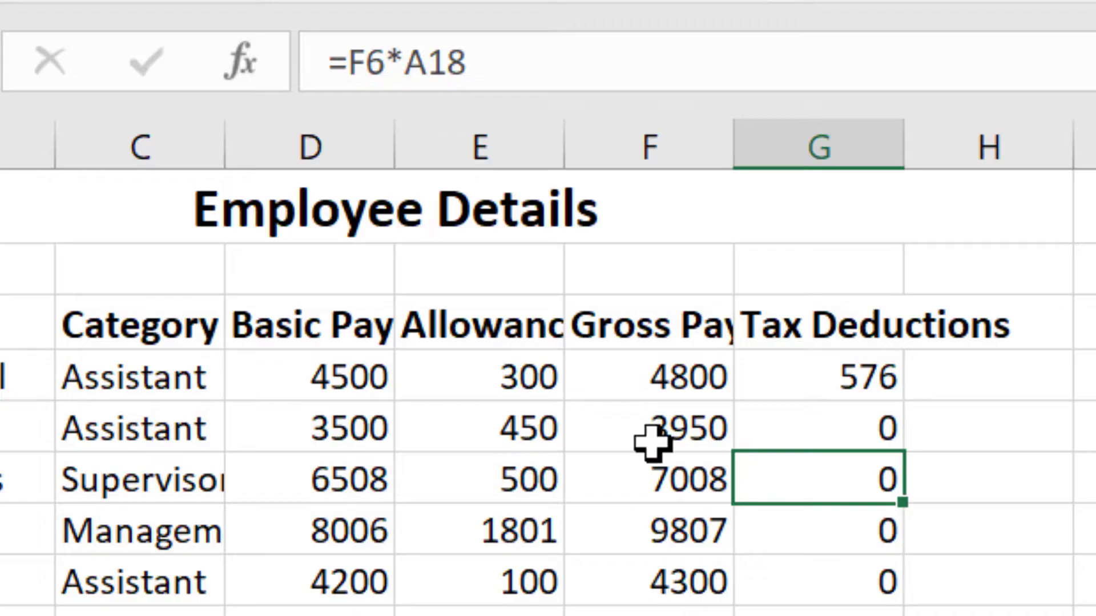
{"action": "left_click", "coordinate": [650, 377]}
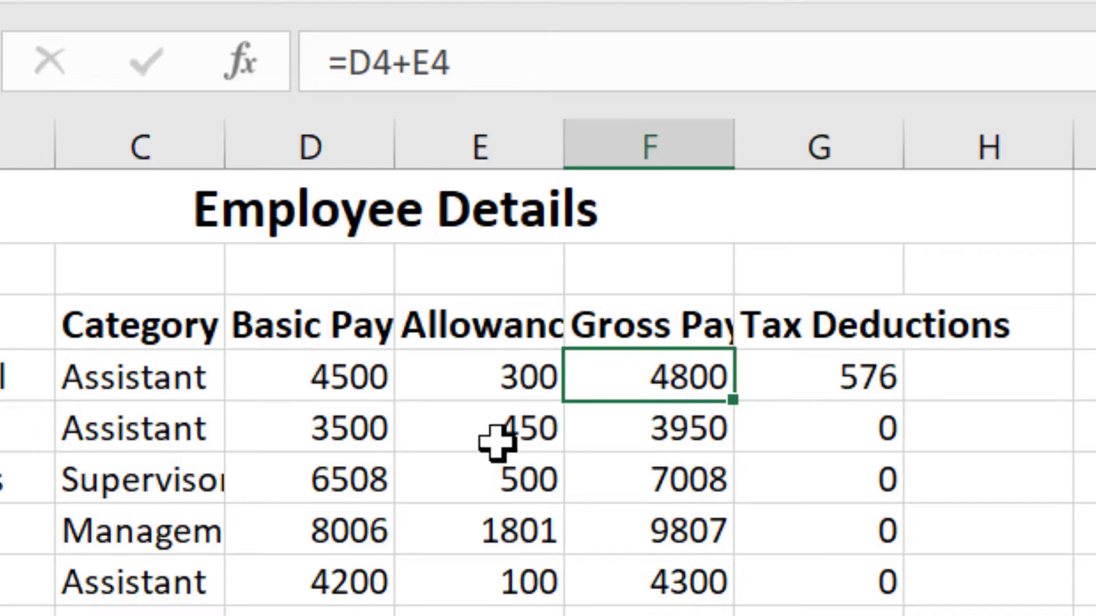
{"action": "left_click", "coordinate": [325, 378]}
{"action": "left_click", "coordinate": [516, 378]}
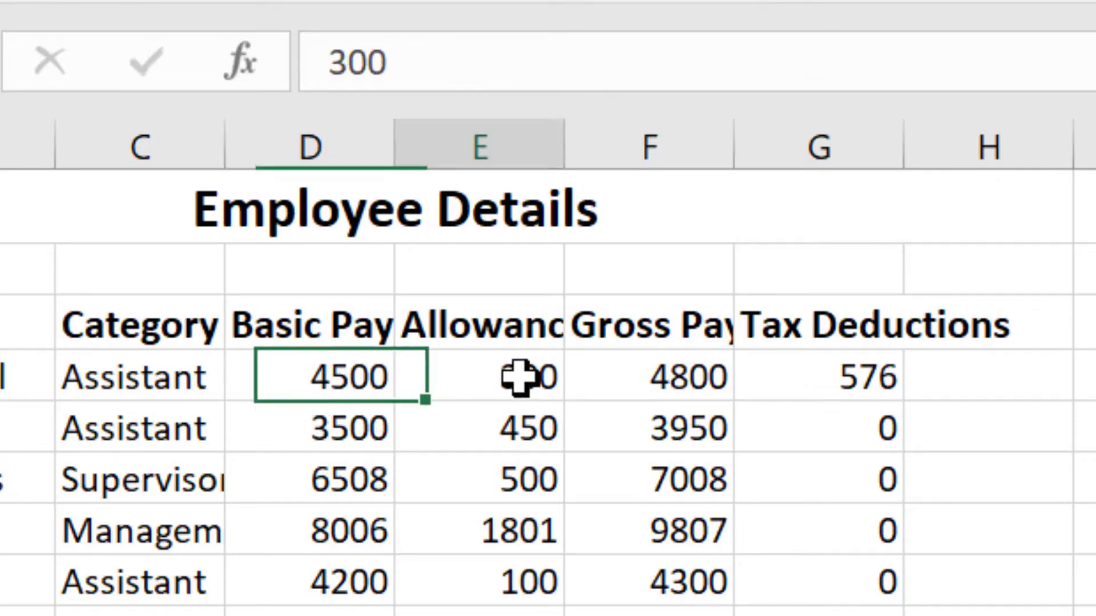
{"action": "left_click", "coordinate": [325, 428]}
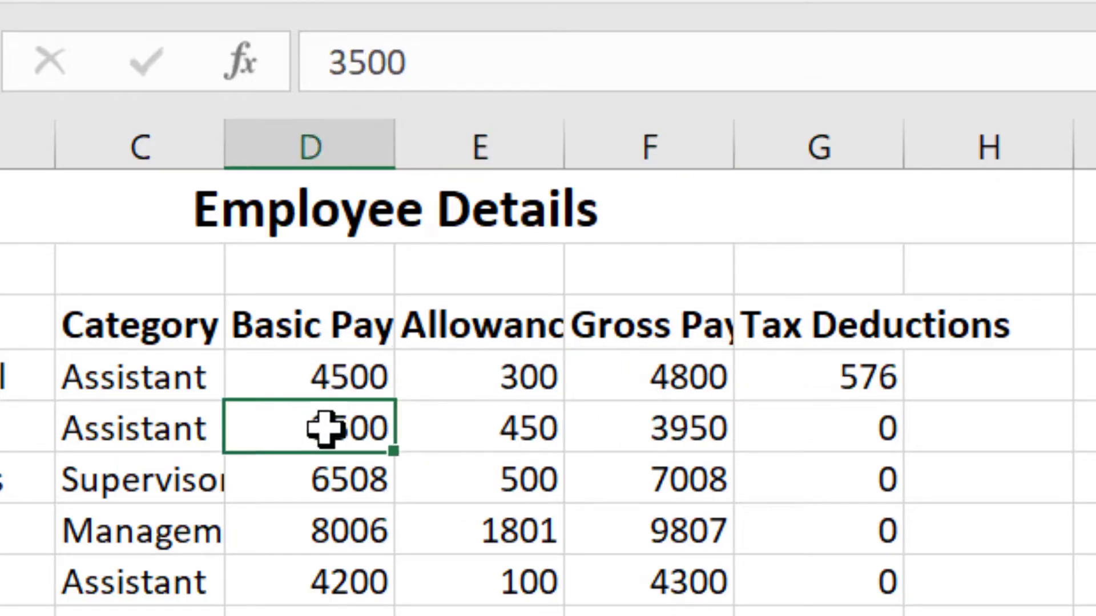
{"action": "left_click", "coordinate": [510, 427]}
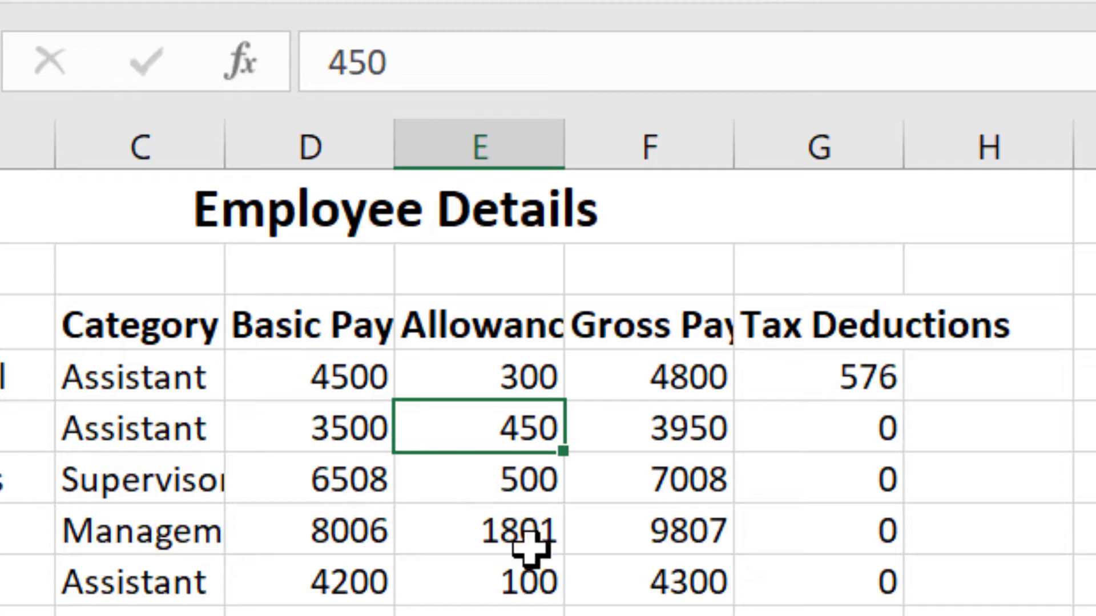
{"action": "left_click", "coordinate": [819, 371]}
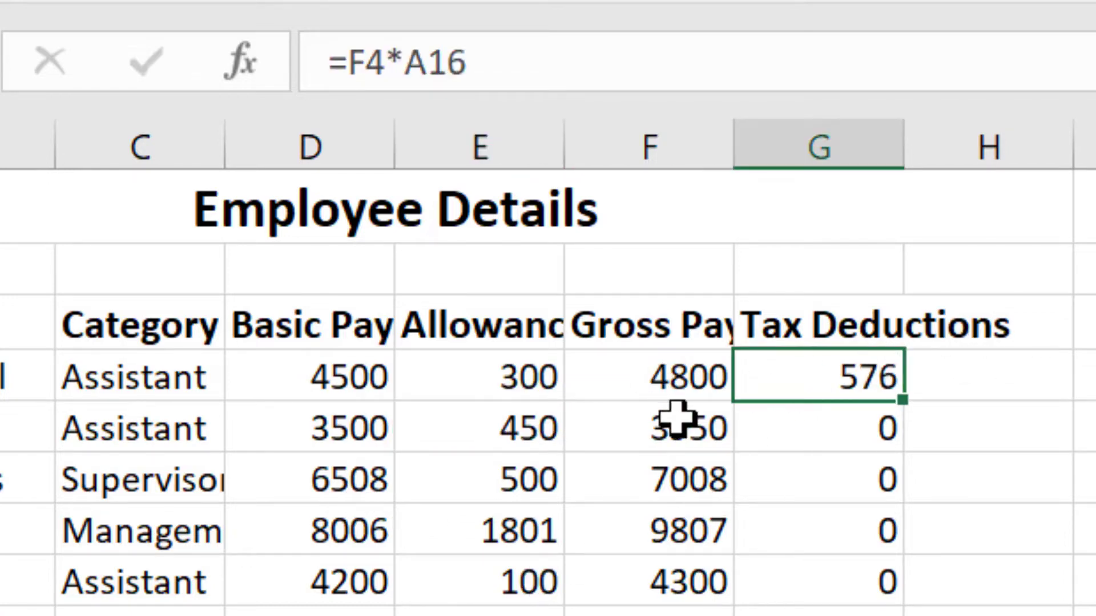
{"action": "left_click", "coordinate": [676, 375]}
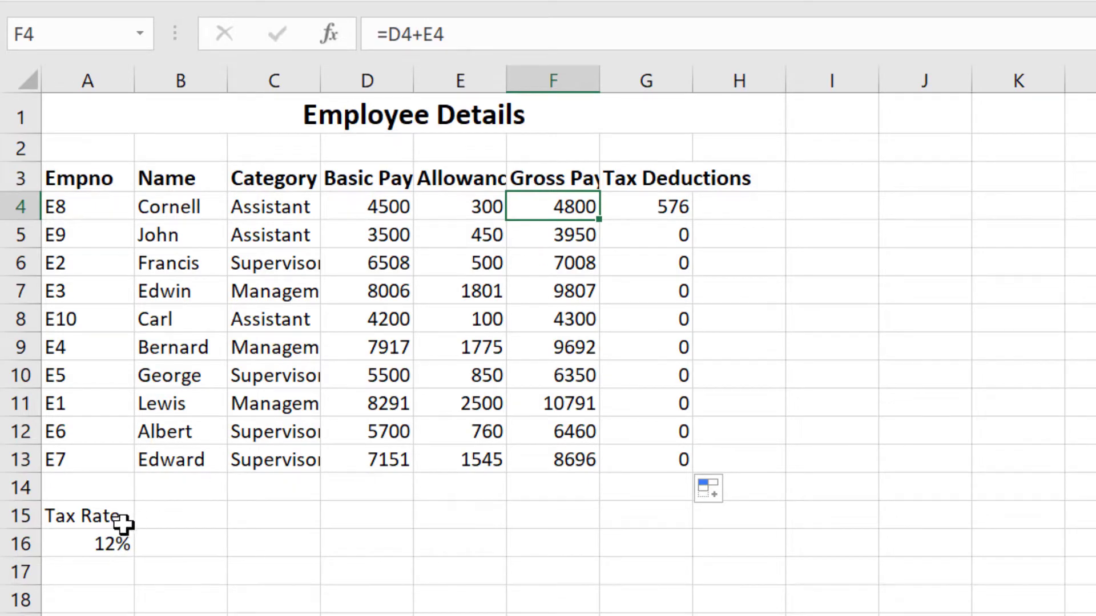
{"action": "left_click", "coordinate": [577, 237]}
{"action": "left_click", "coordinate": [581, 266]}
{"action": "left_click", "coordinate": [575, 292]}
{"action": "left_click", "coordinate": [572, 322]}
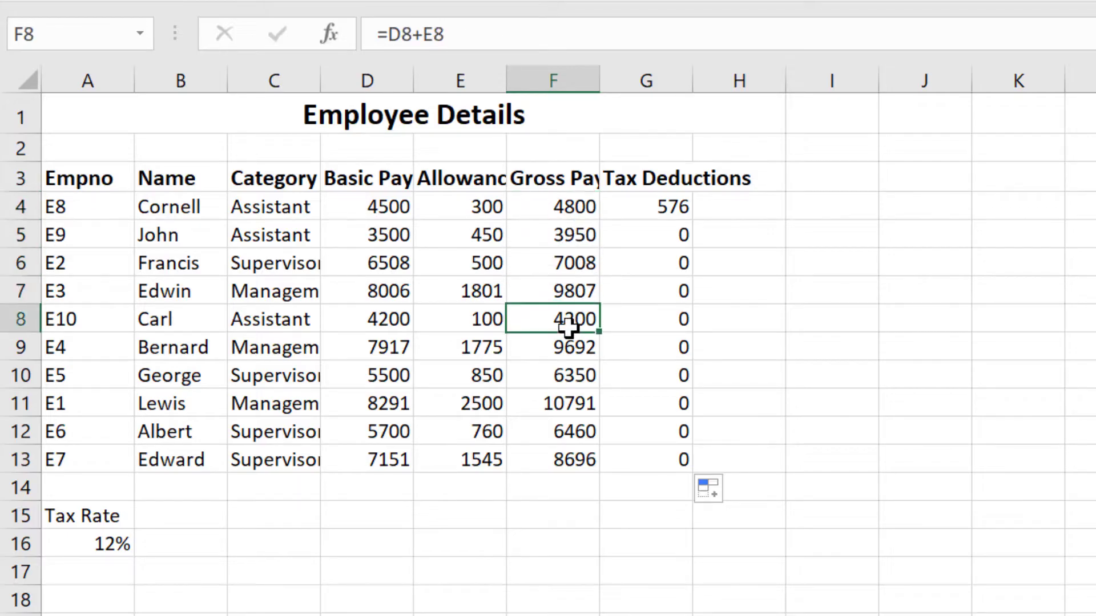
{"action": "left_click", "coordinate": [572, 374]}
{"action": "left_click", "coordinate": [570, 460]}
{"action": "left_click", "coordinate": [572, 401]}
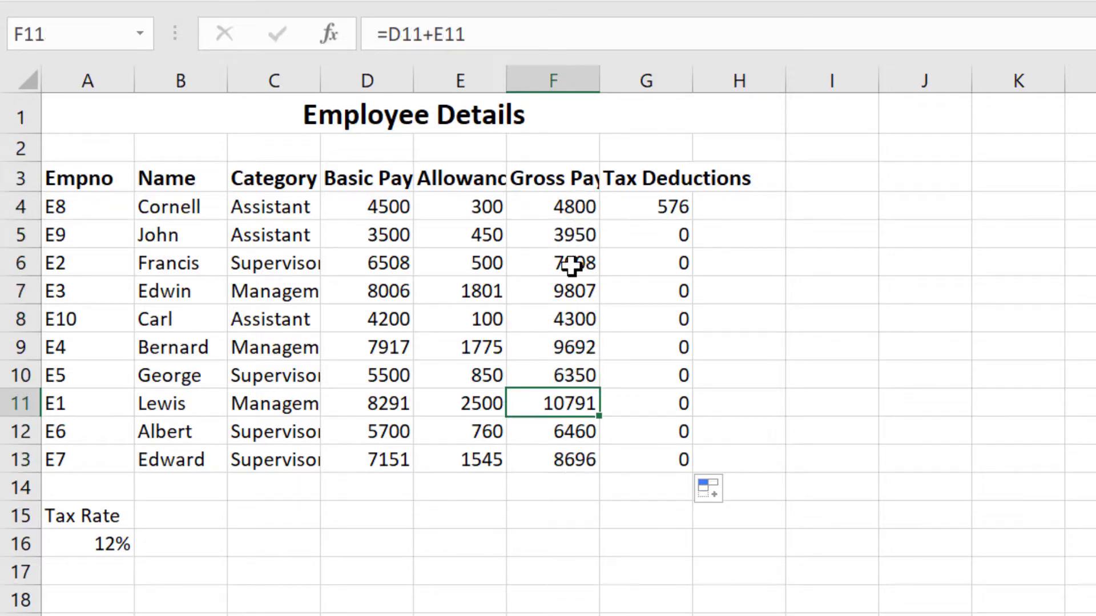
{"action": "left_click", "coordinate": [77, 543]}
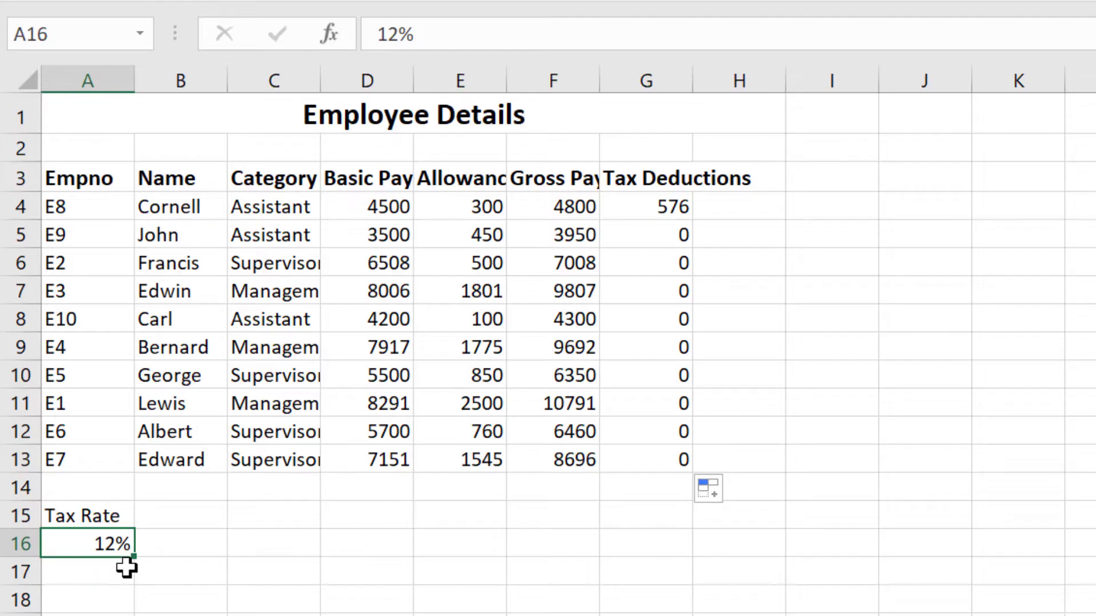
{"action": "left_click", "coordinate": [651, 214]}
{"action": "left_click", "coordinate": [650, 231]}
{"action": "left_click", "coordinate": [558, 206]}
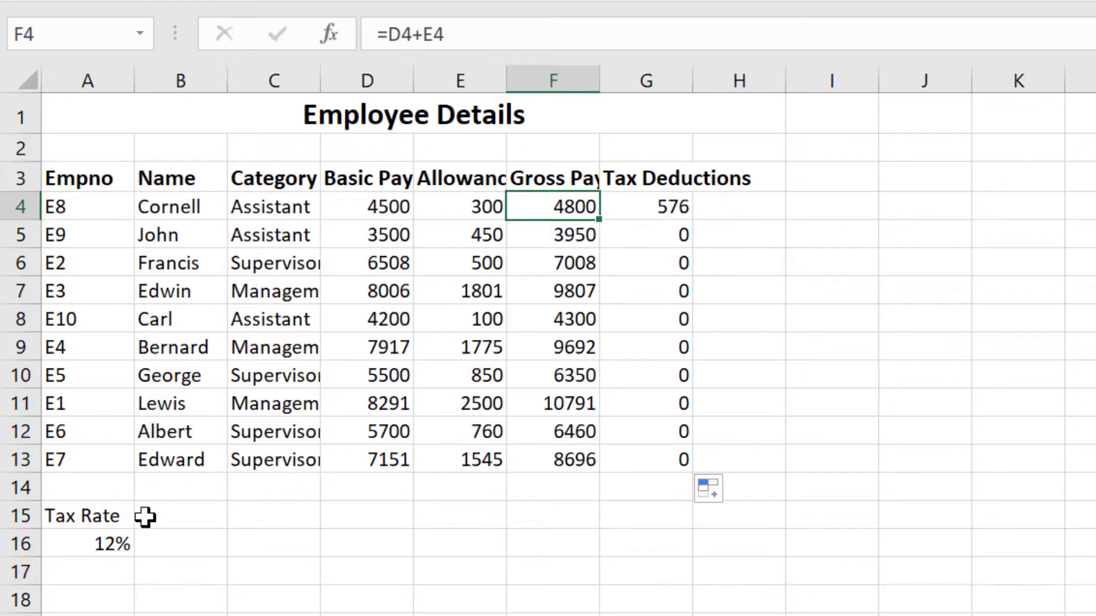
{"action": "left_click", "coordinate": [71, 537]}
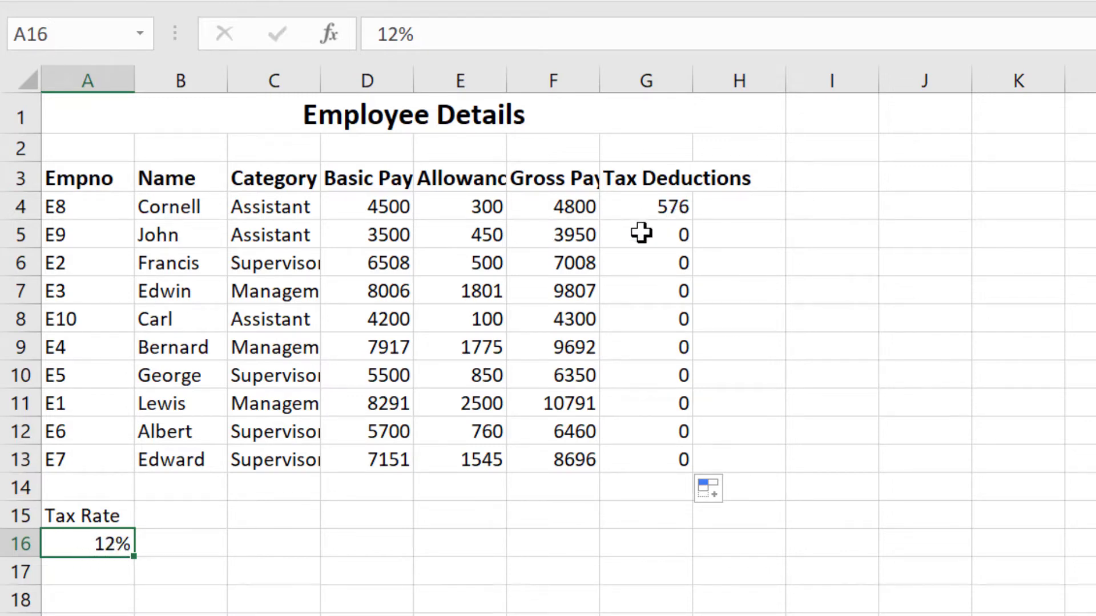
{"action": "left_click", "coordinate": [647, 207]}
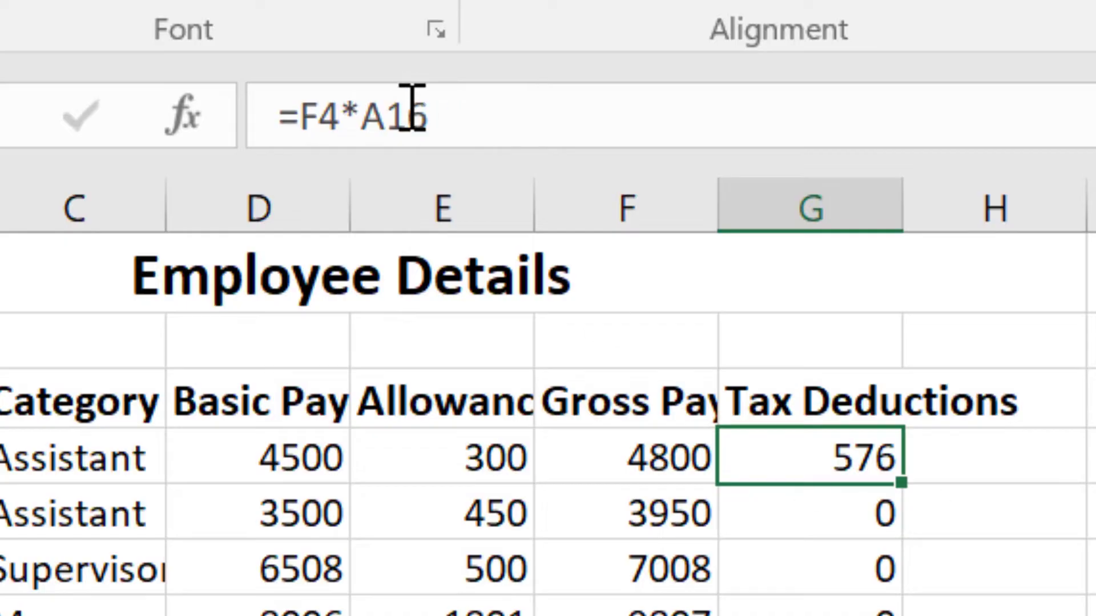
- Change G4's formula to =F4*$A$16 so the tax rate reference is absolute
{"action": "left_click", "coordinate": [378, 120]}
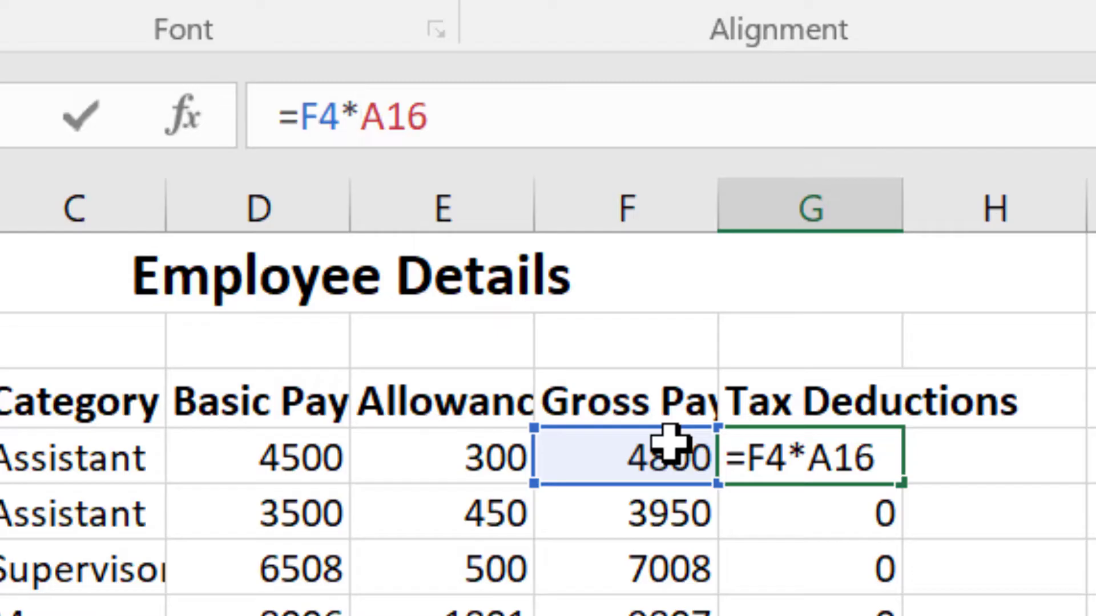
{"action": "type", "text": "$"}
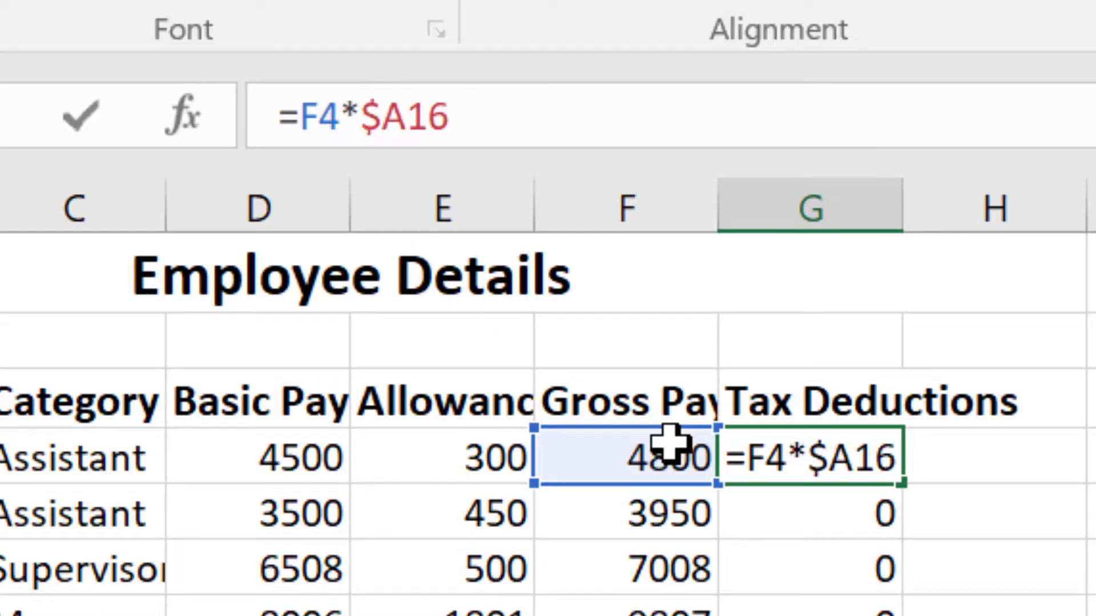
{"action": "left_click", "coordinate": [408, 114]}
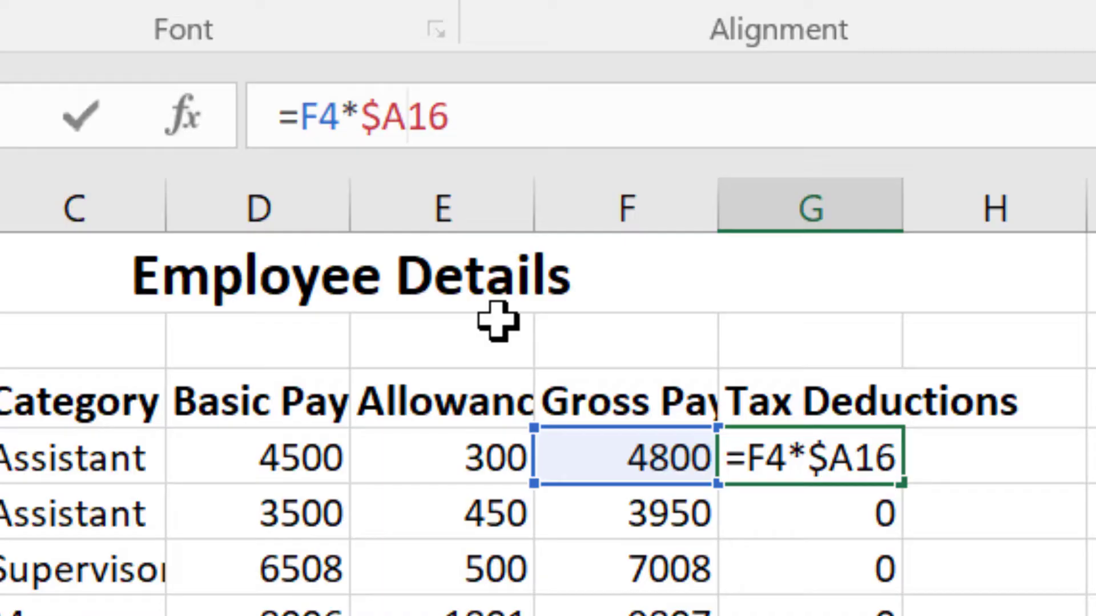
{"action": "type", "text": "$"}
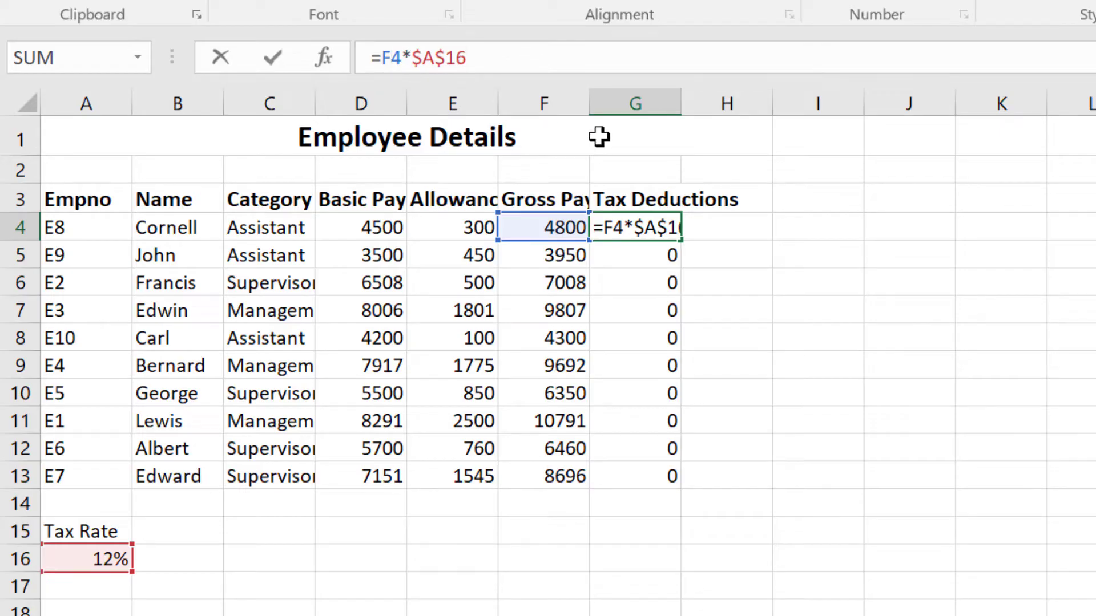
{"action": "key", "text": "Return"}
- Fill the fixed-rate tax formula down to G13 and check the copies in G5 to G13
{"action": "left_click", "coordinate": [655, 237]}
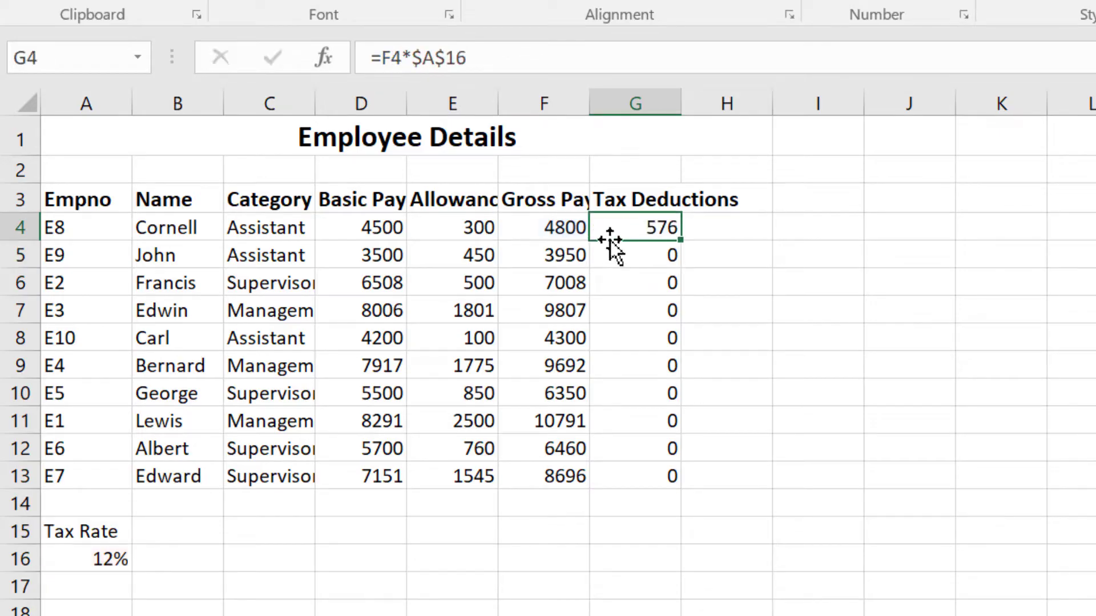
{"action": "left_click_drag", "start_coordinate": [677, 243], "coordinate": [679, 482]}
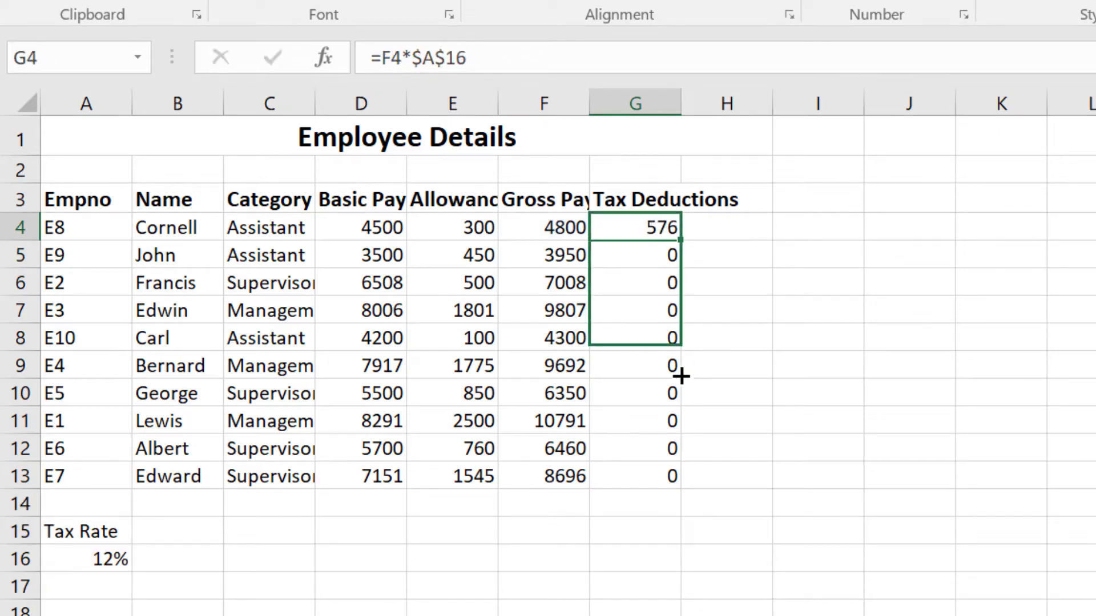
{"action": "left_click", "coordinate": [655, 559]}
{"action": "left_click", "coordinate": [660, 256]}
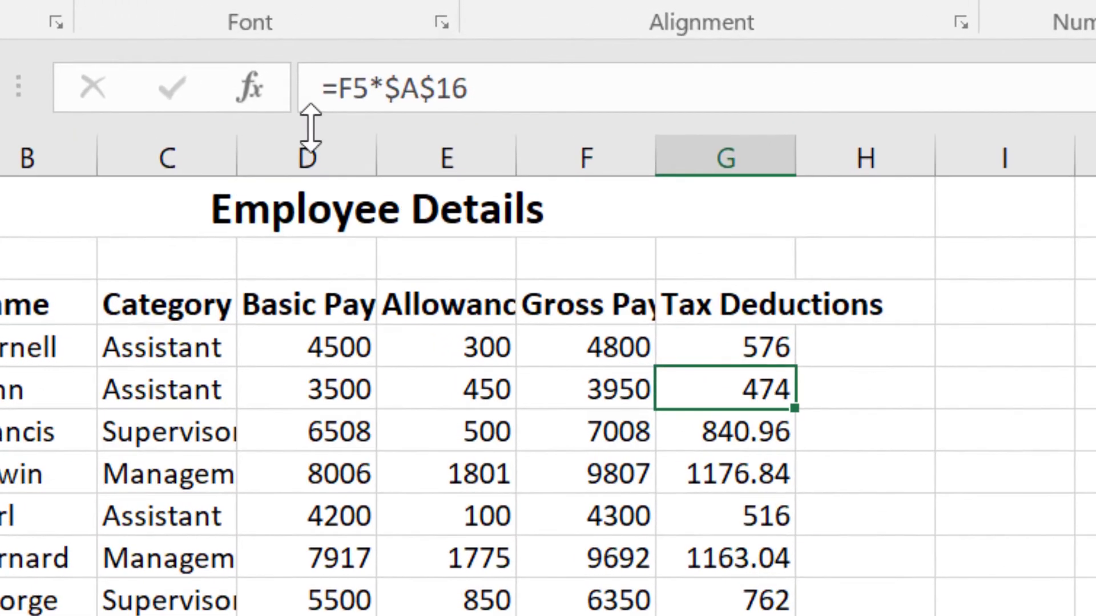
{"action": "left_click", "coordinate": [748, 432]}
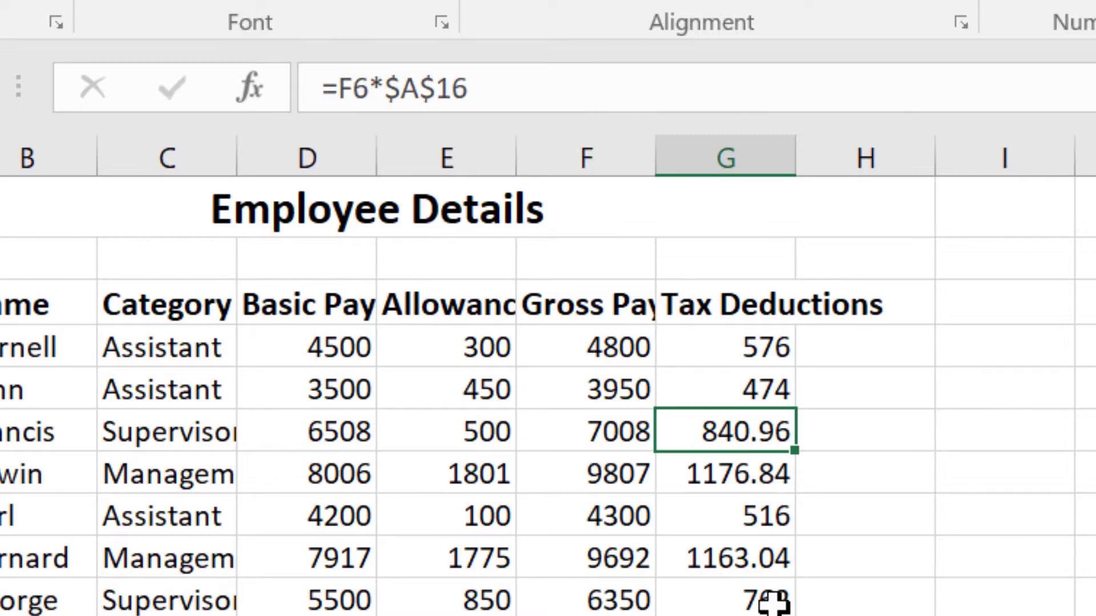
{"action": "left_click", "coordinate": [697, 486]}
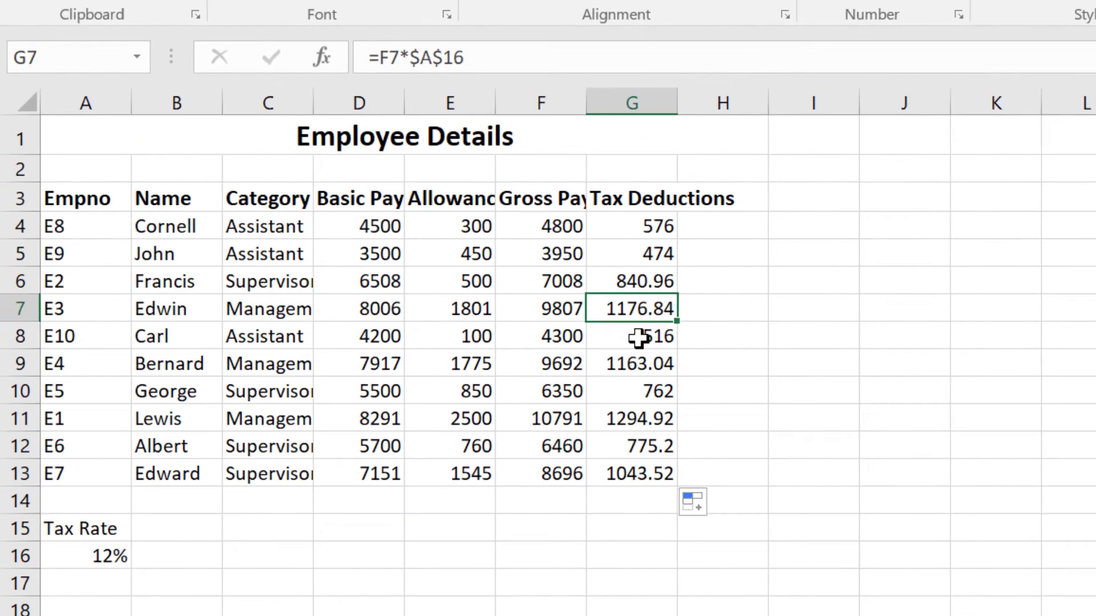
{"action": "left_click", "coordinate": [639, 337]}
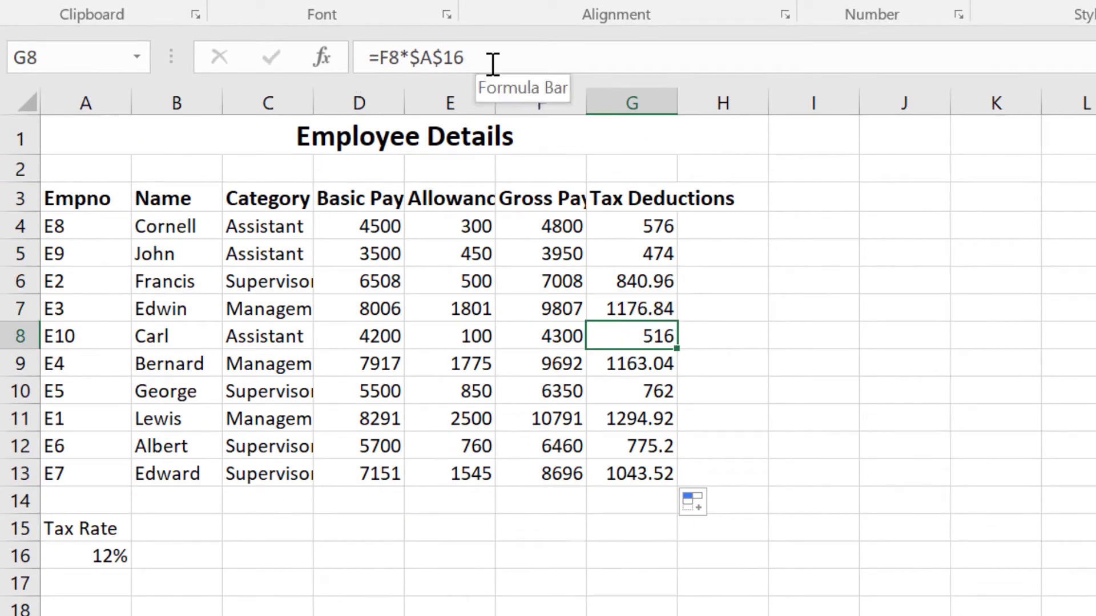
{"action": "left_click", "coordinate": [644, 477]}
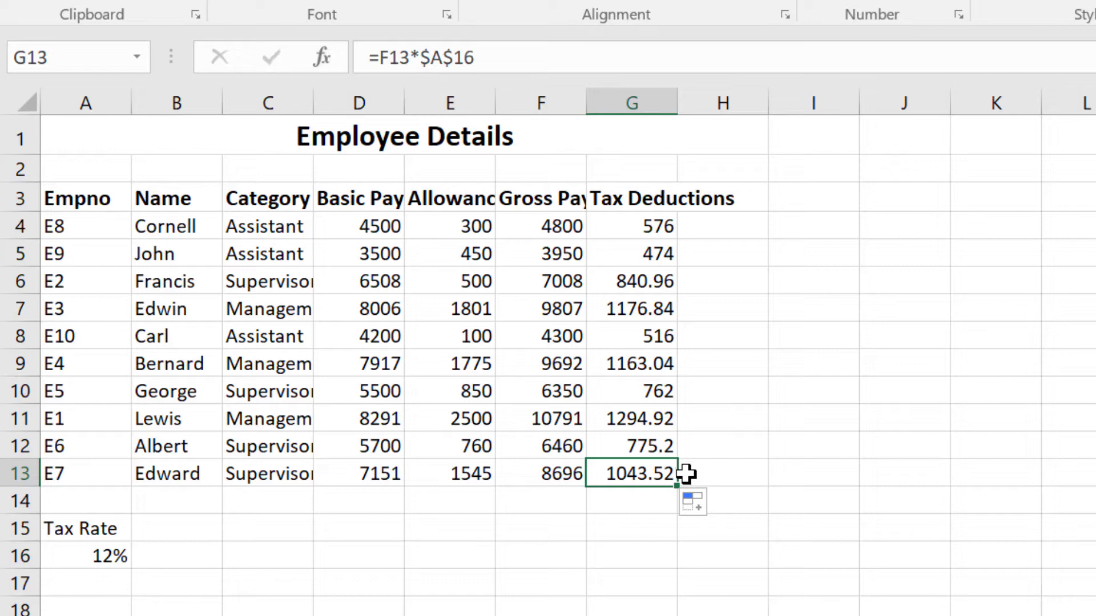
{"action": "left_click", "coordinate": [641, 227]}
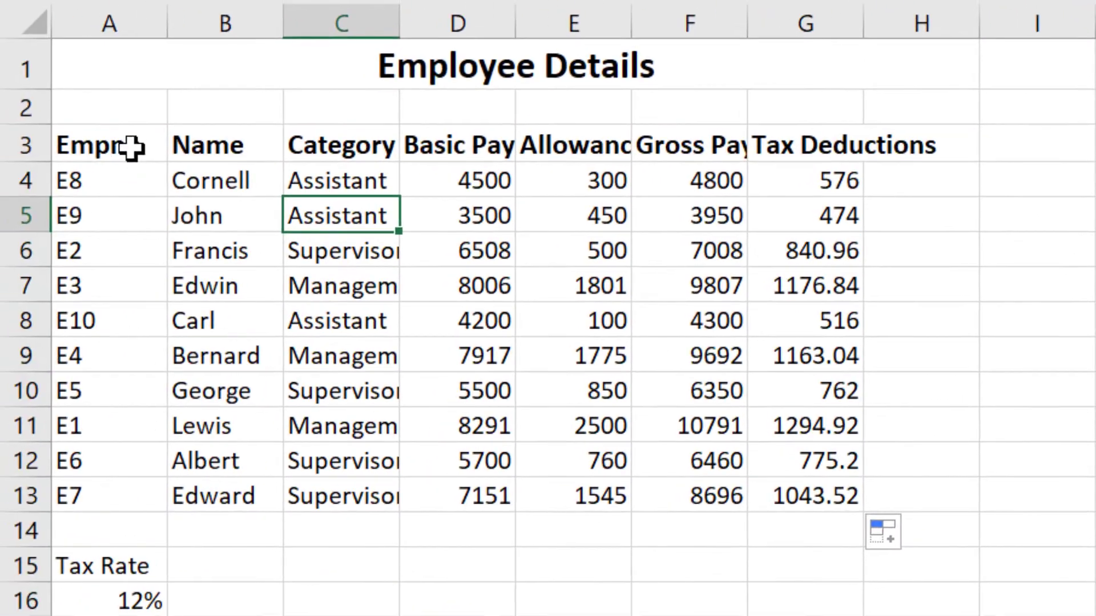
{"action": "left_click", "coordinate": [109, 143]}
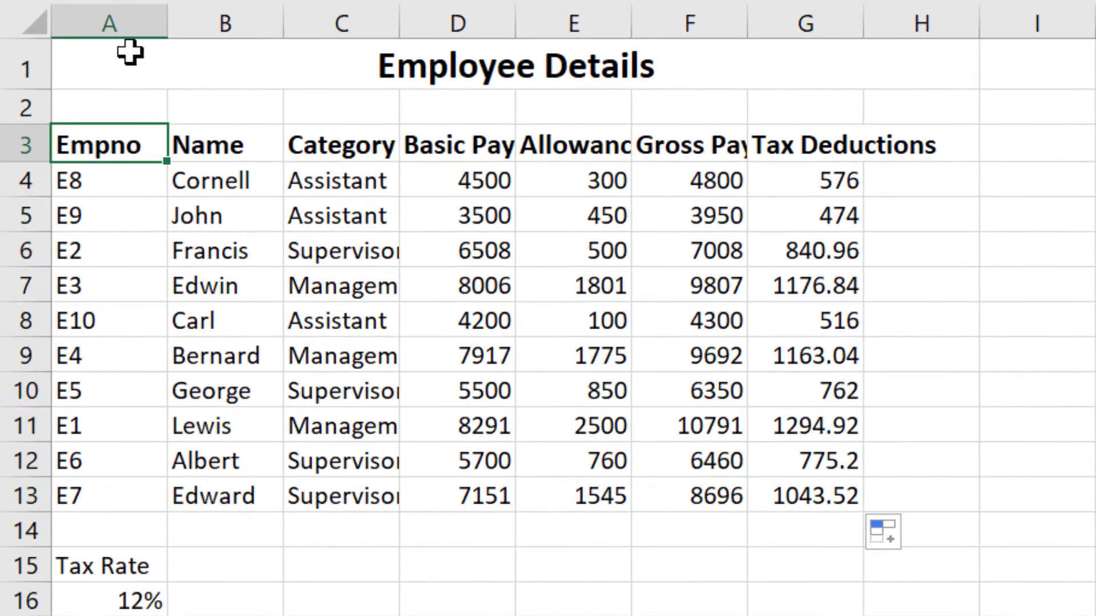
{"action": "left_click", "coordinate": [873, 139]}
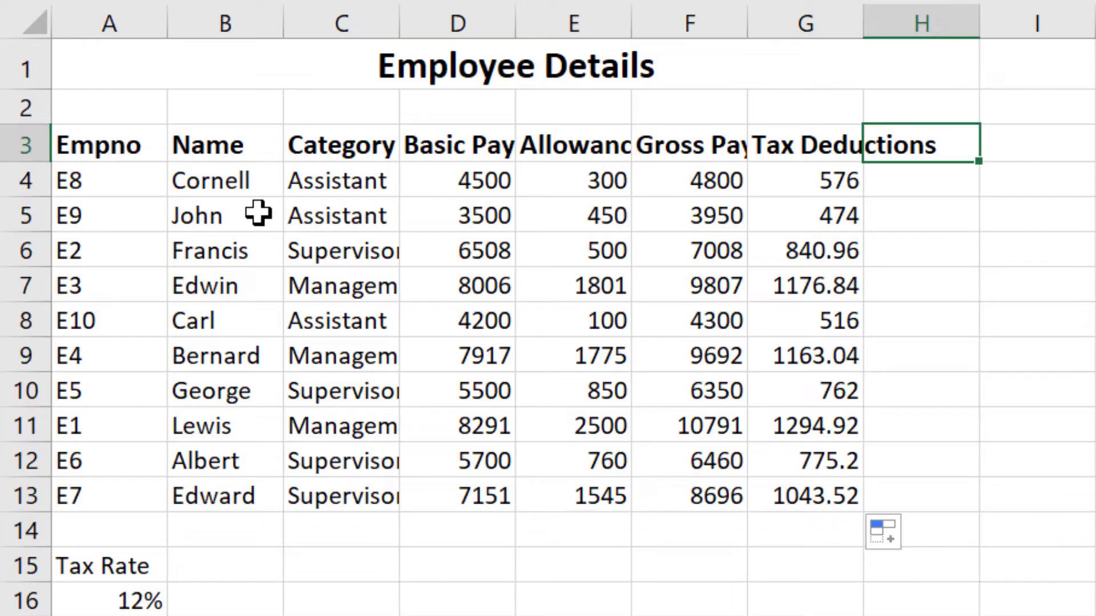
{"action": "left_click", "coordinate": [107, 146]}
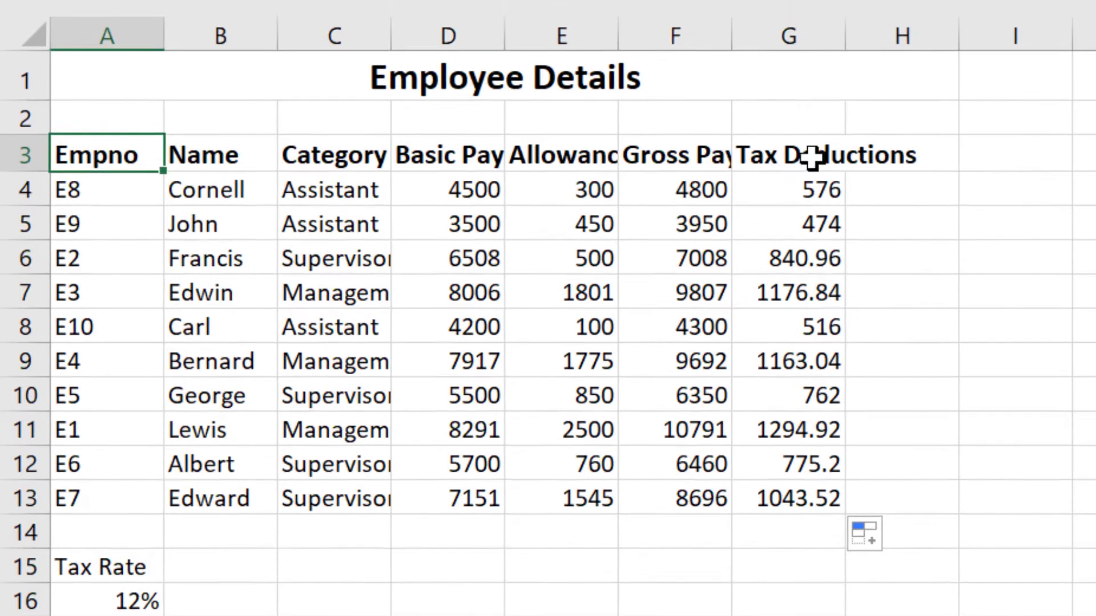
{"action": "left_click", "coordinate": [811, 158]}
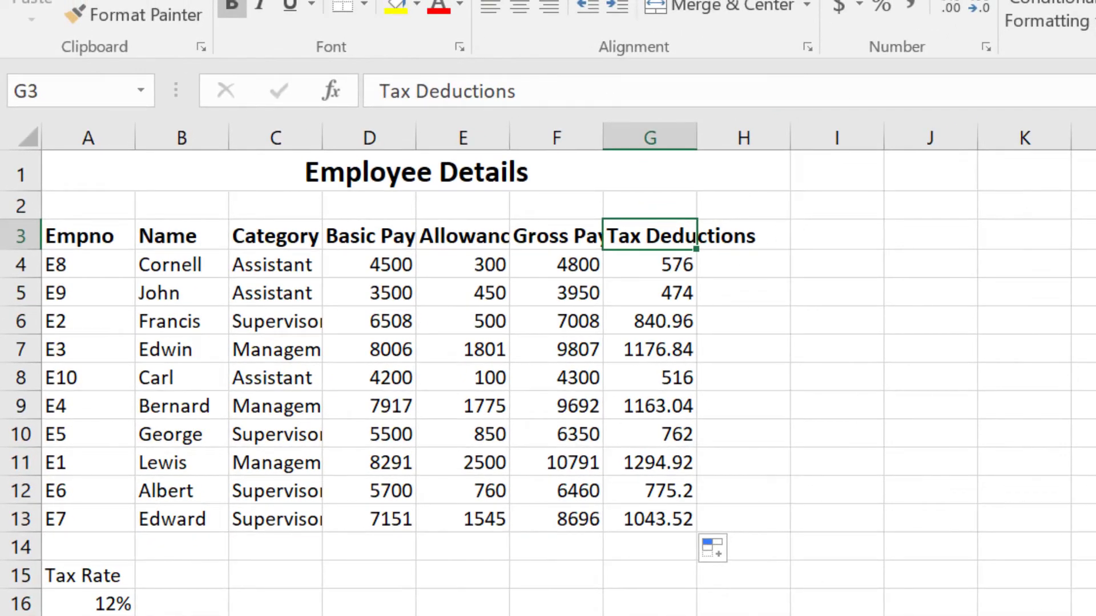
{"action": "left_click", "coordinate": [369, 406]}
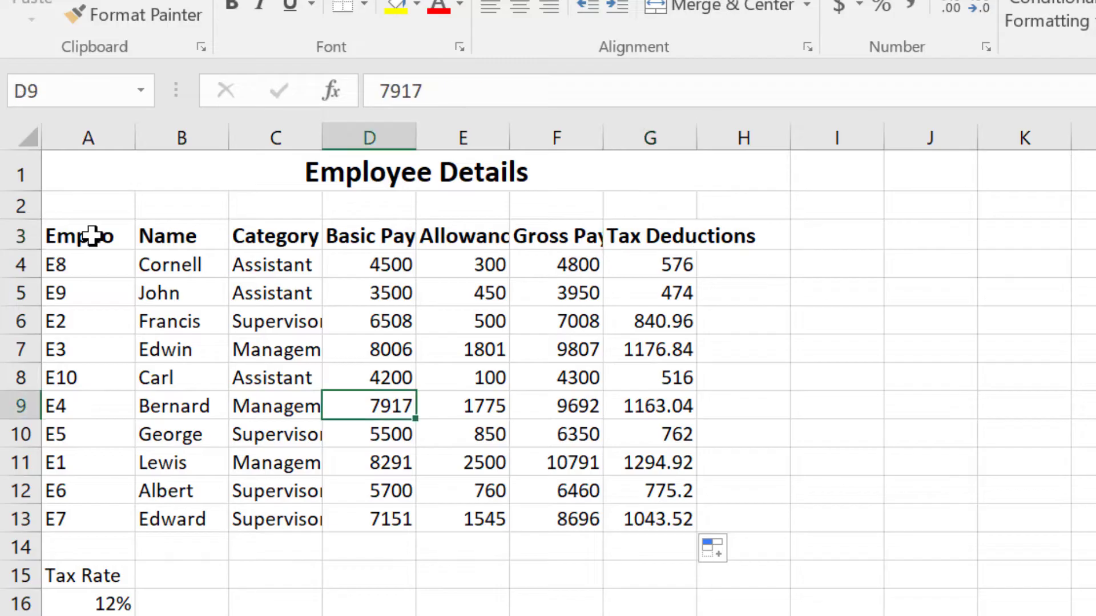
{"action": "left_click", "coordinate": [91, 235]}
{"action": "left_click", "coordinate": [83, 266]}
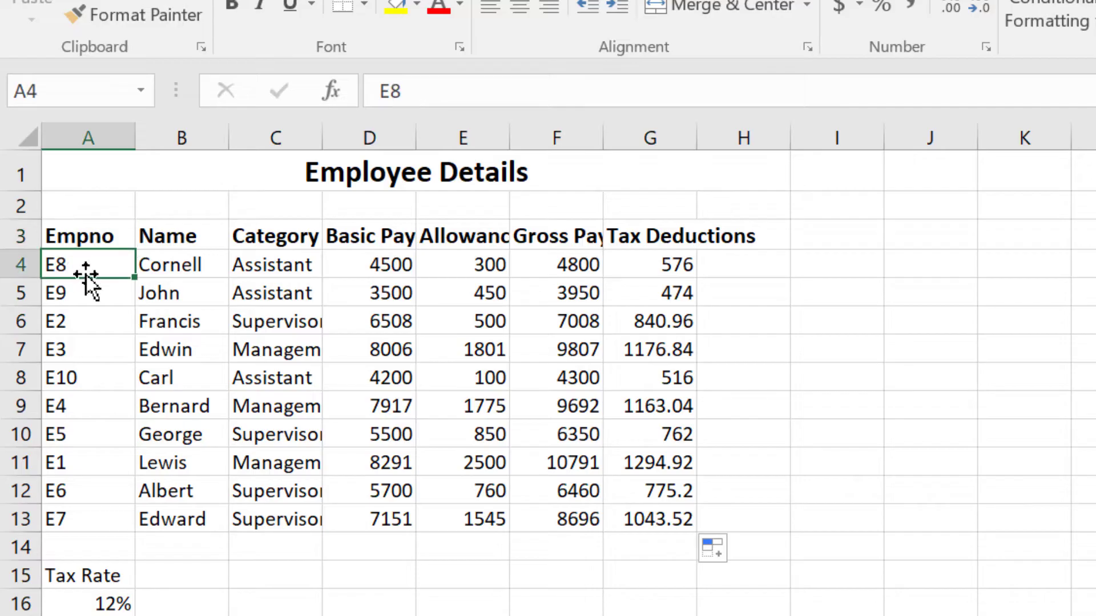
{"action": "left_click", "coordinate": [673, 271]}
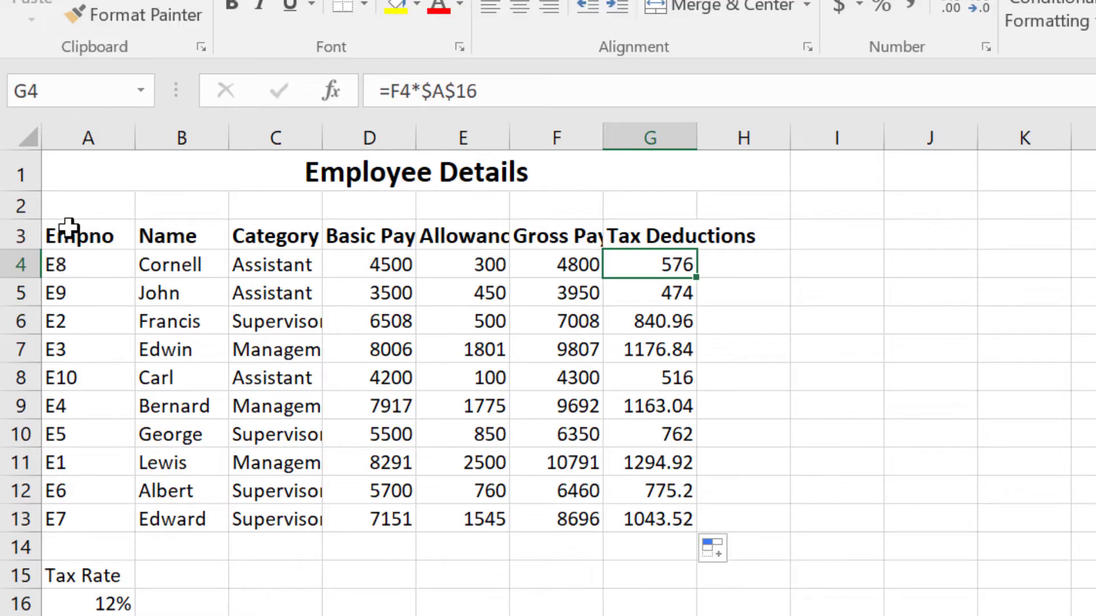
{"action": "left_click", "coordinate": [93, 236]}
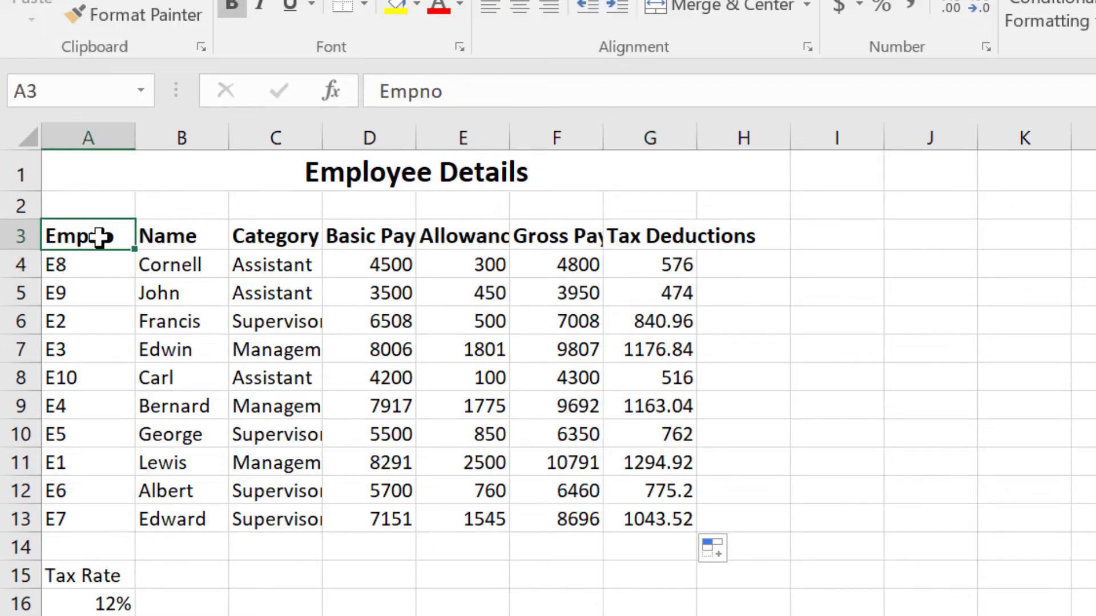
{"action": "left_click", "coordinate": [680, 236]}
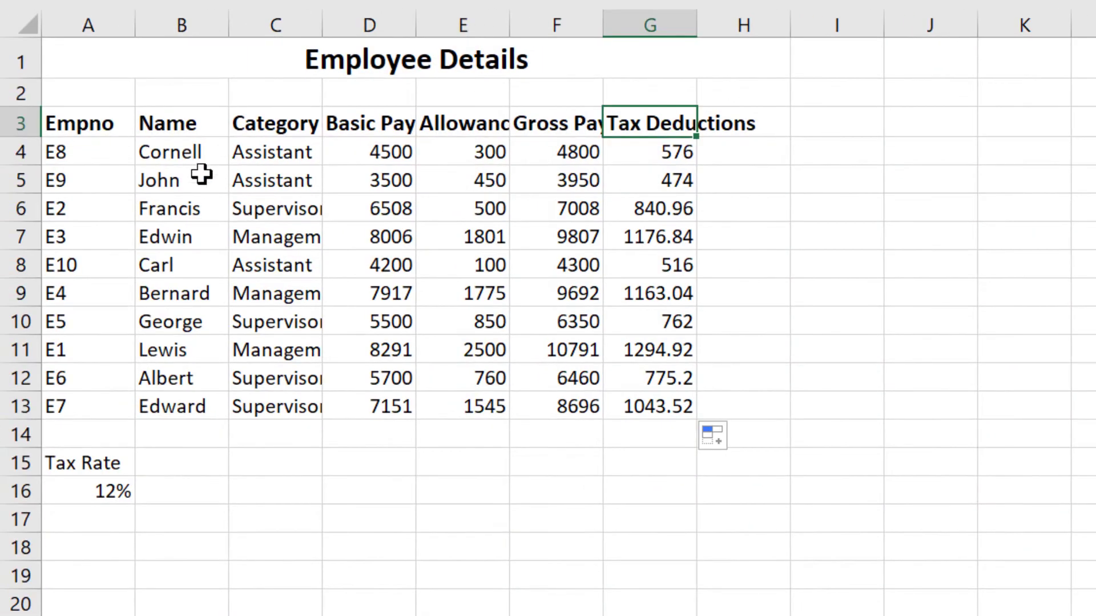
- Rotate the row 3 headings to 90 degrees through Format Cell Alignment
{"action": "left_click_drag", "start_coordinate": [85, 123], "coordinate": [719, 123]}
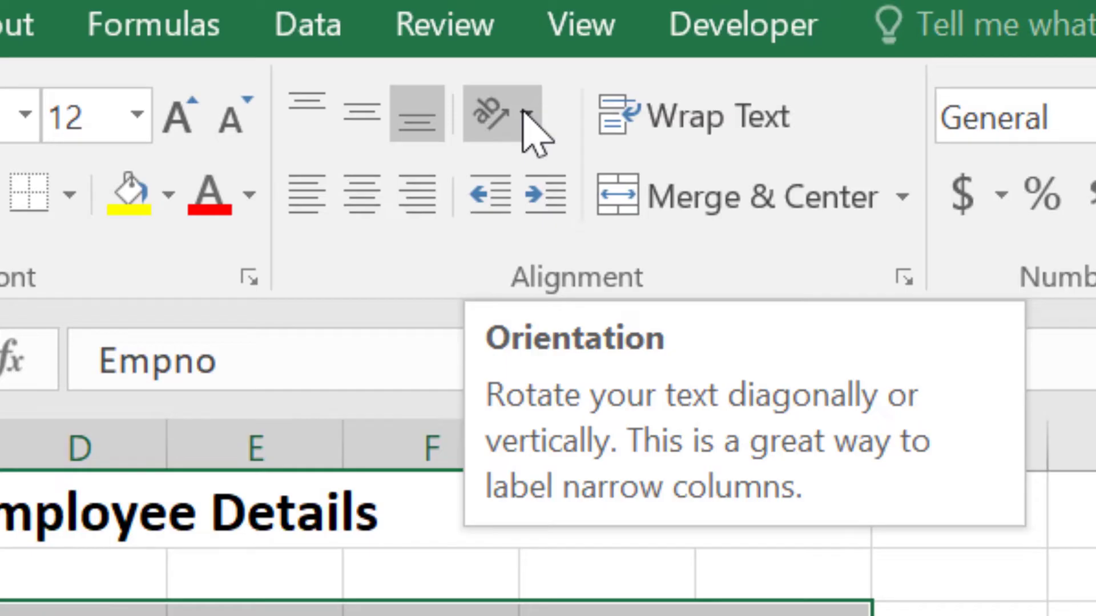
{"action": "left_click", "coordinate": [524, 114]}
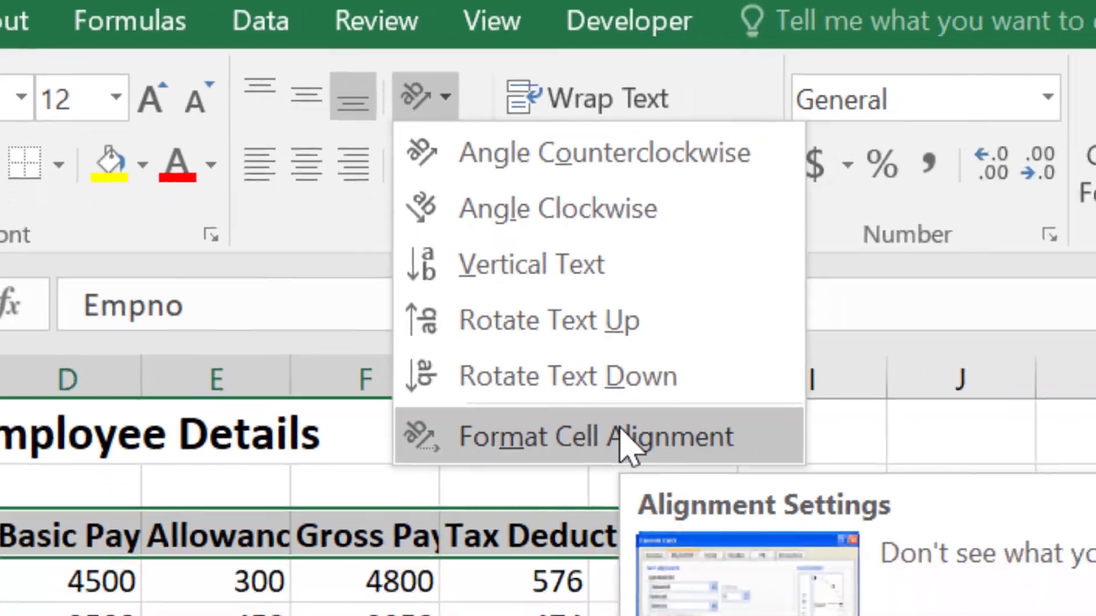
{"action": "left_click", "coordinate": [740, 521]}
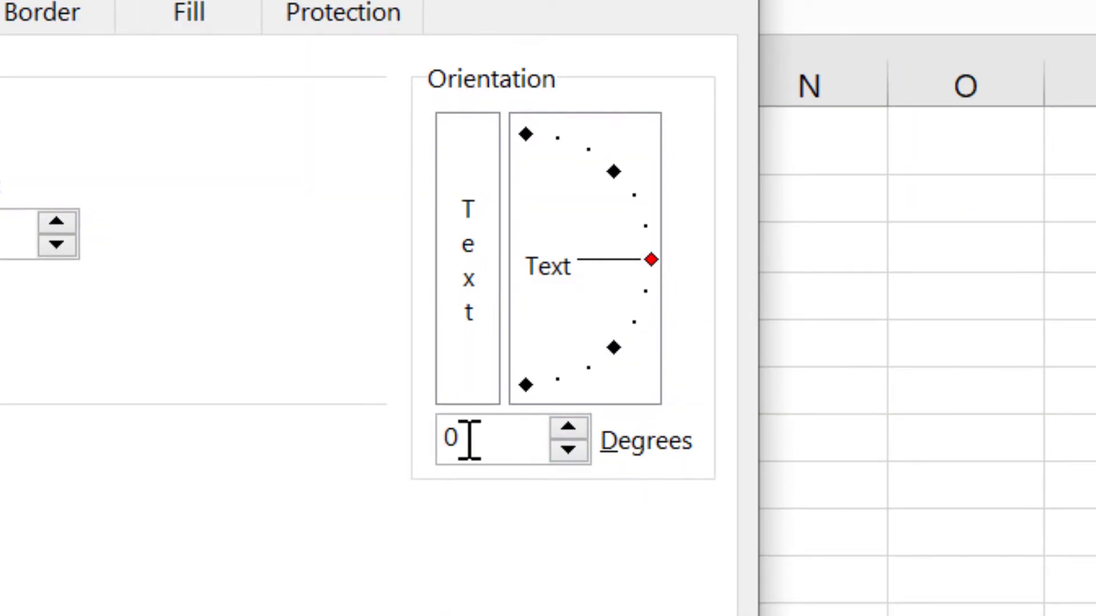
{"action": "left_click_drag", "start_coordinate": [654, 258], "coordinate": [528, 137]}
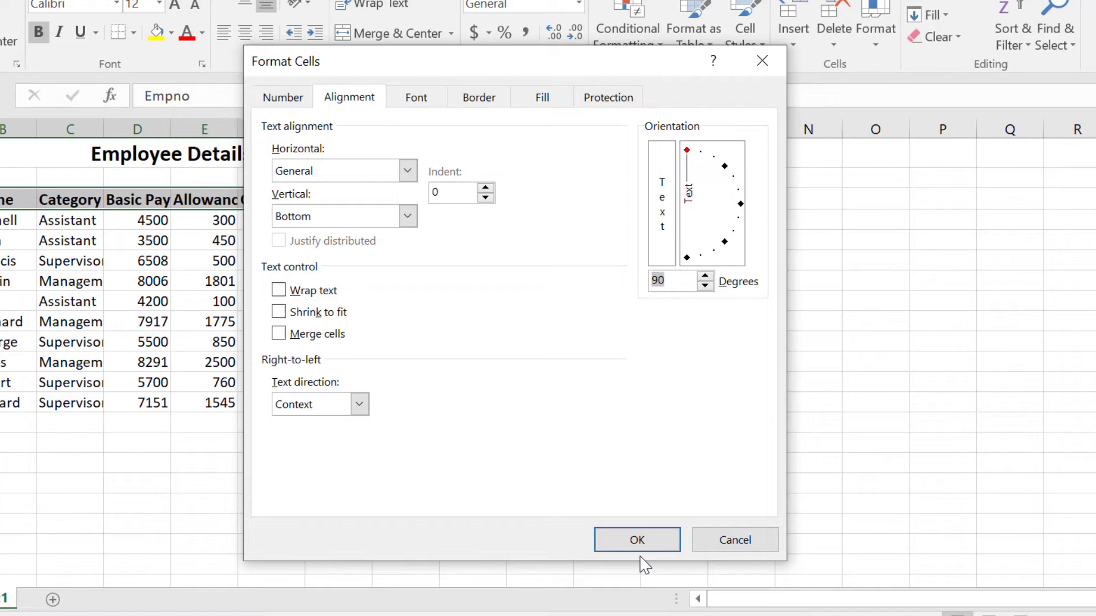
{"action": "left_click", "coordinate": [636, 536]}
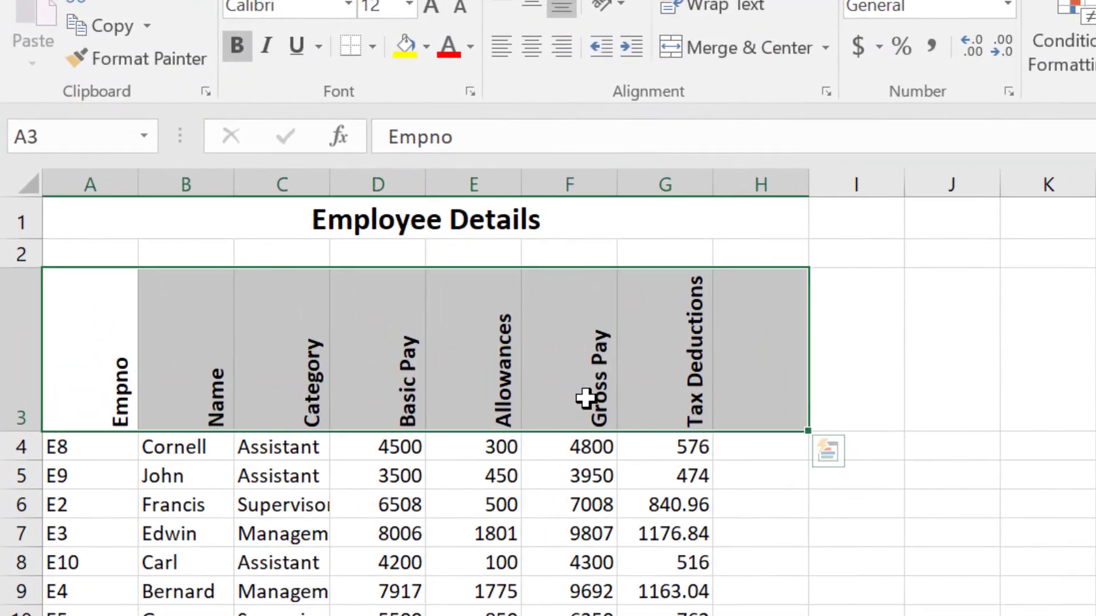
{"action": "left_click", "coordinate": [776, 585]}
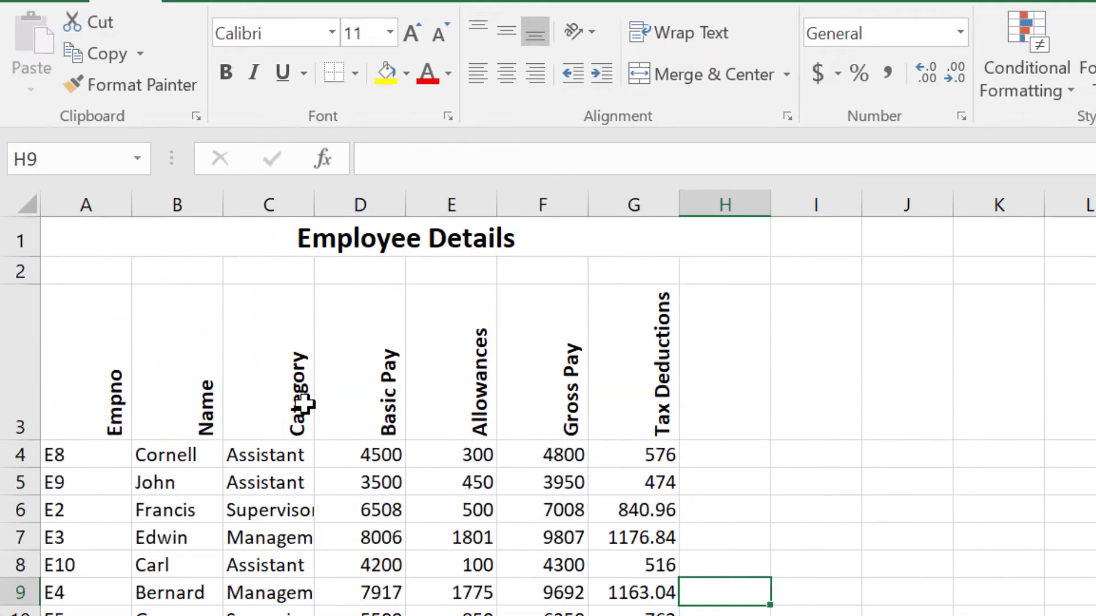
- Reset the A3:G3 heading orientation to 0 degrees so they read horizontally
{"action": "left_click_drag", "start_coordinate": [73, 352], "coordinate": [656, 399]}
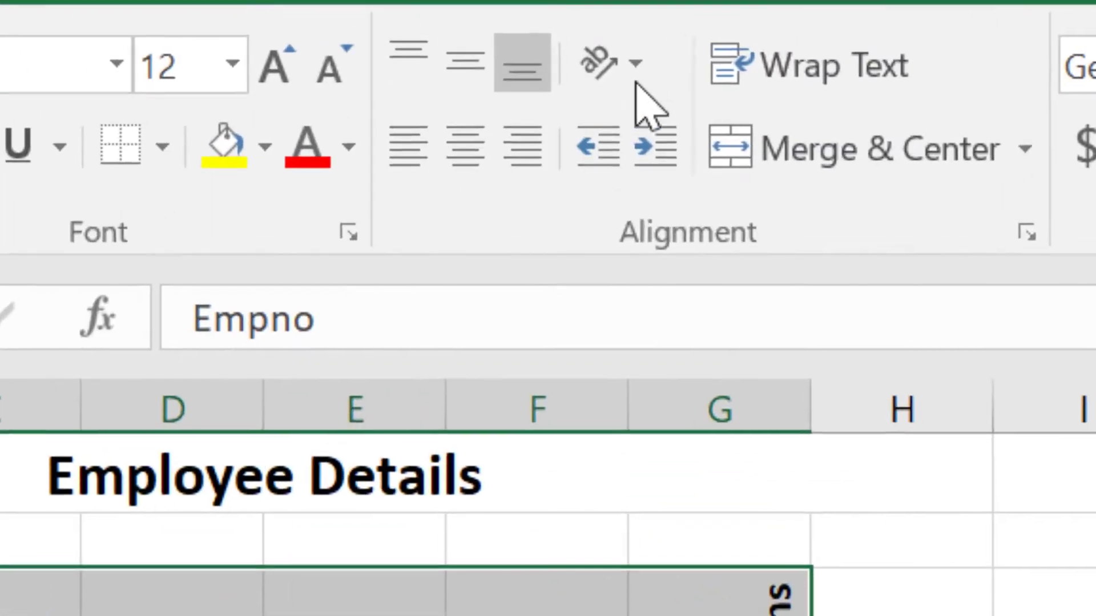
{"action": "left_click", "coordinate": [580, 33]}
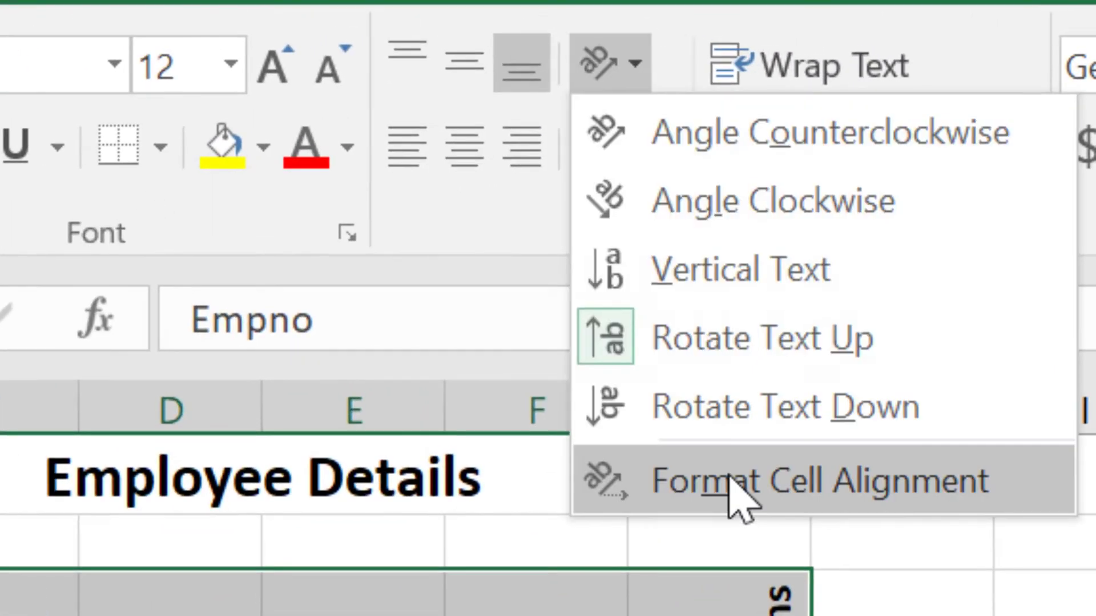
{"action": "left_click", "coordinate": [556, 328]}
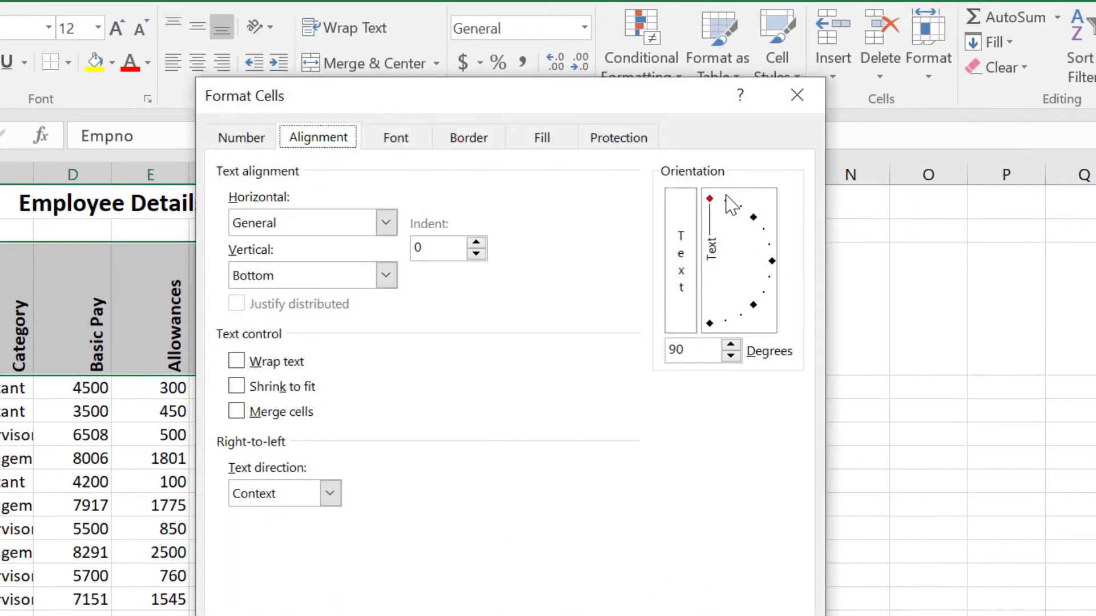
{"action": "left_click_drag", "start_coordinate": [711, 199], "coordinate": [772, 261]}
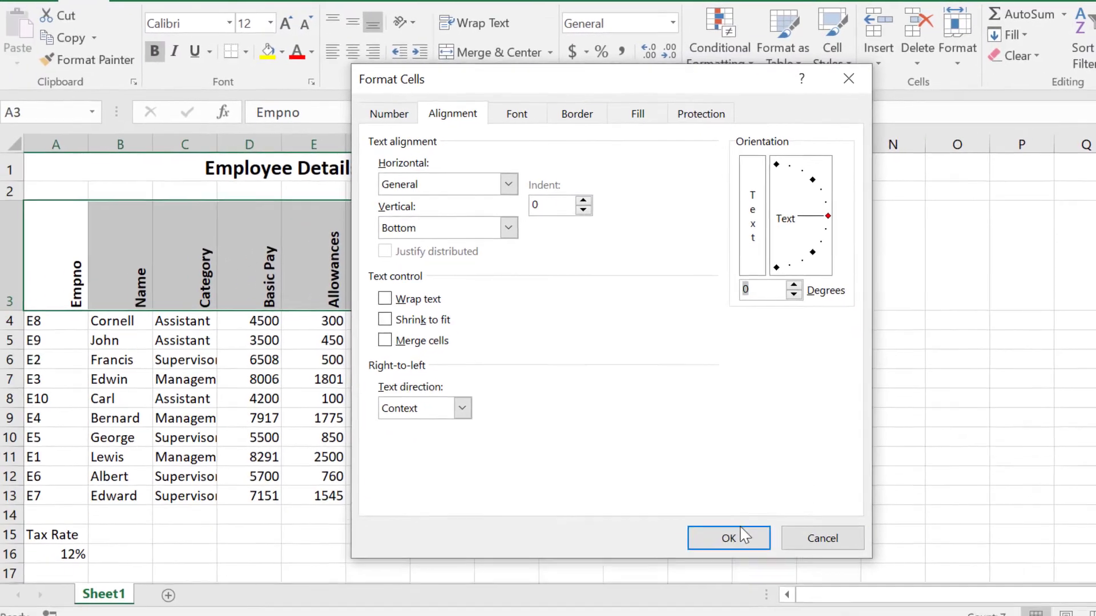
{"action": "left_click", "coordinate": [731, 540]}
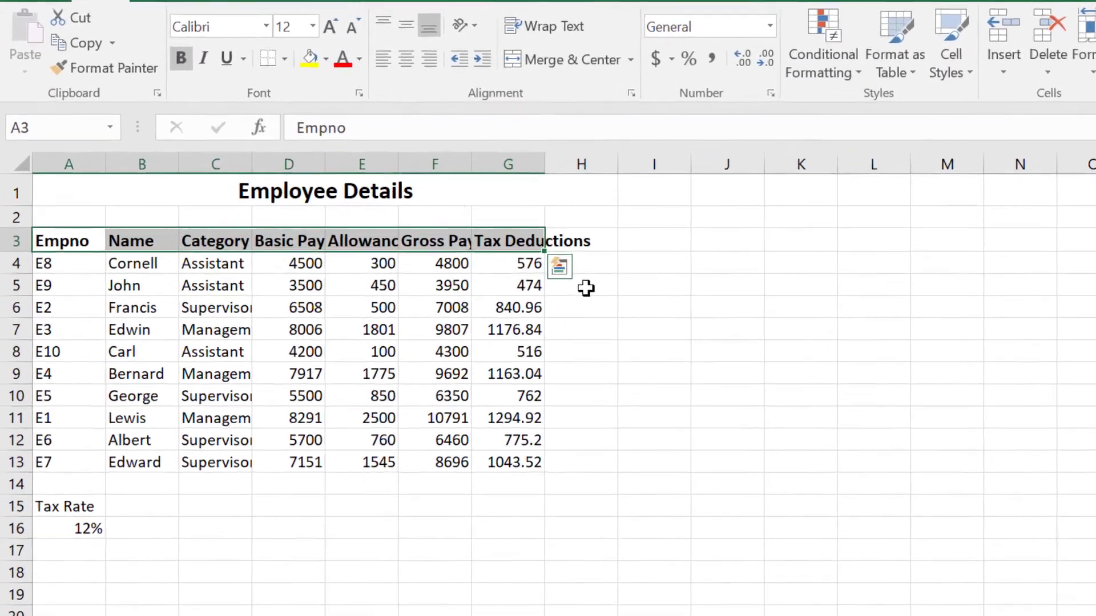
- Scroll the assignment PDF to the Questions section, then return to the spreadsheet
{"action": "key", "text": "alt+Tab"}
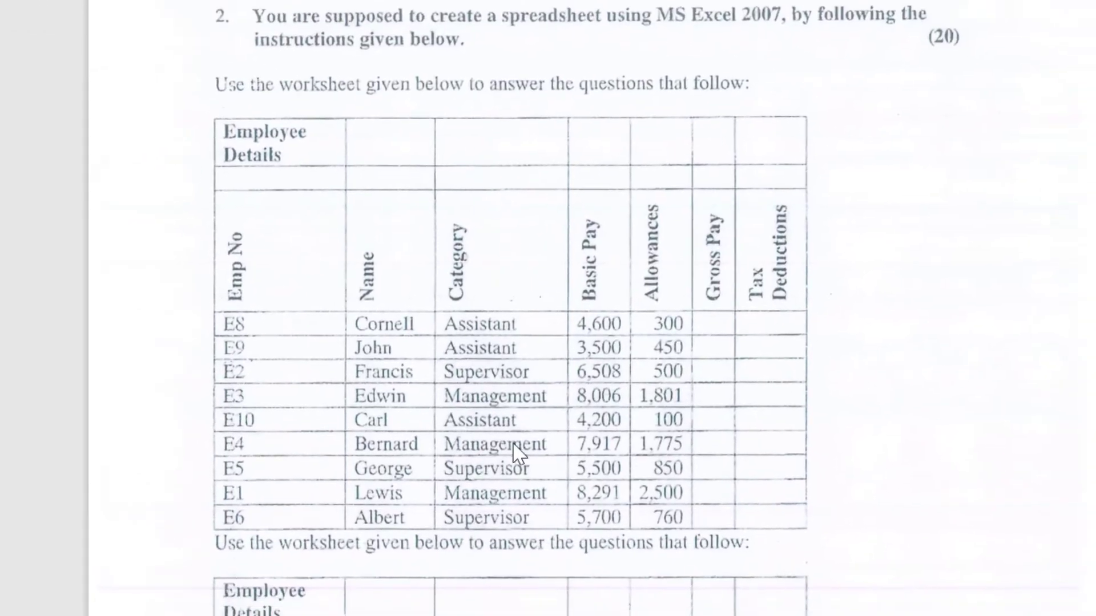
{"action": "scroll", "coordinate": [516, 454], "scroll_direction": "down", "scroll_amount": 5}
{"action": "scroll", "coordinate": [480, 453], "scroll_direction": "down", "scroll_amount": 5}
{"action": "scroll", "coordinate": [479, 453], "scroll_direction": "down", "scroll_amount": 5}
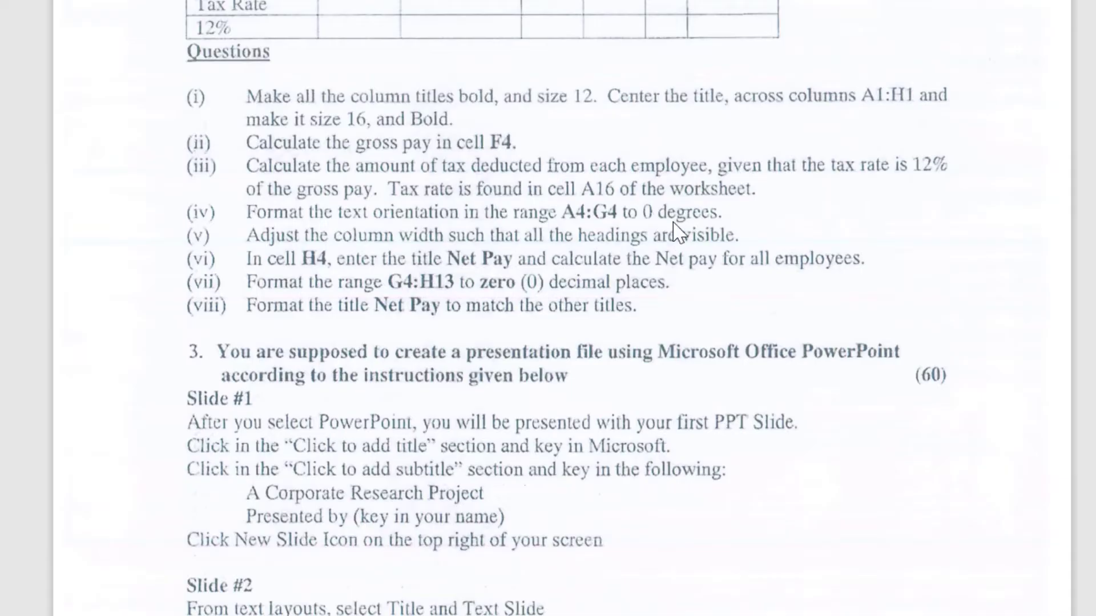
{"action": "scroll", "coordinate": [257, 217], "scroll_direction": "up", "scroll_amount": 10}
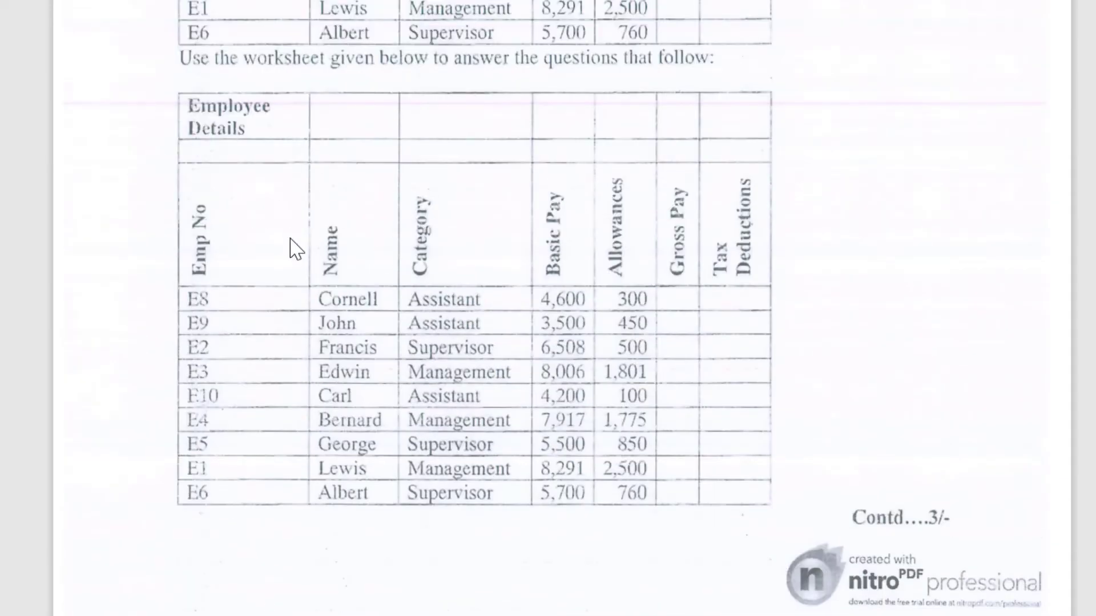
{"action": "scroll", "coordinate": [769, 442], "scroll_direction": "down", "scroll_amount": 5}
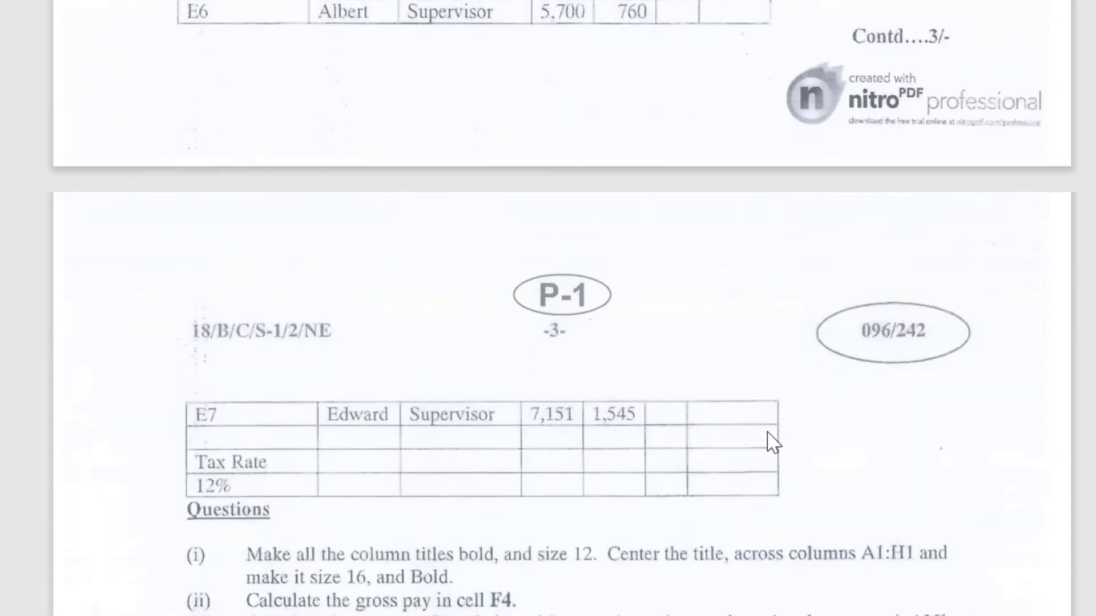
{"action": "scroll", "coordinate": [770, 442], "scroll_direction": "down", "scroll_amount": 5}
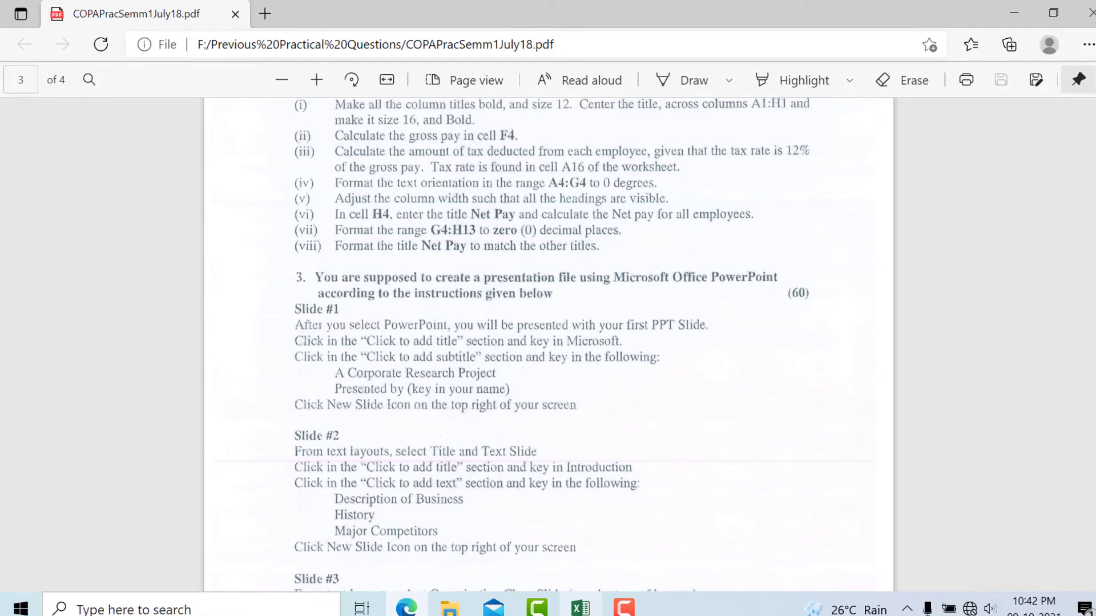
{"action": "left_click", "coordinate": [562, 597]}
{"action": "left_click", "coordinate": [434, 480]}
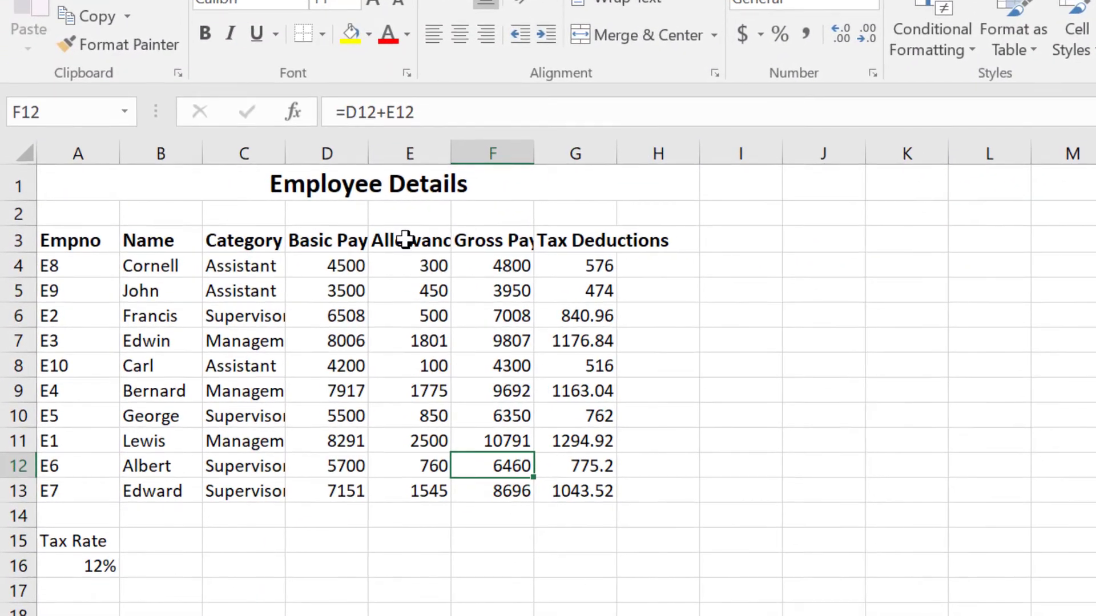
- AutoFit columns A through G so cut-off headings like Allowances and Gross Pay show fully
{"action": "left_click", "coordinate": [438, 242]}
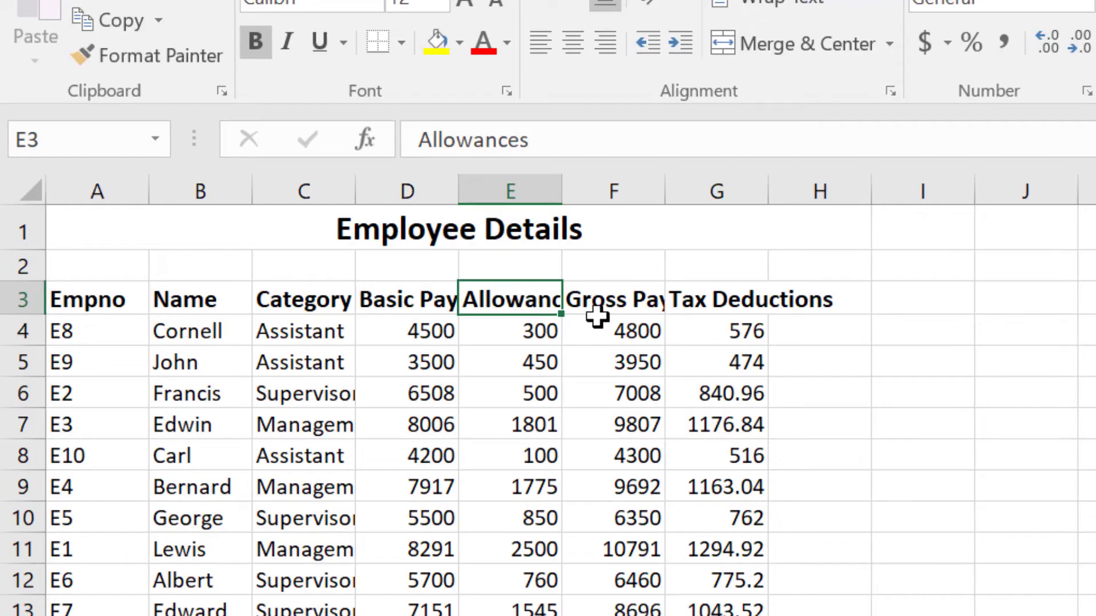
{"action": "left_click", "coordinate": [647, 295]}
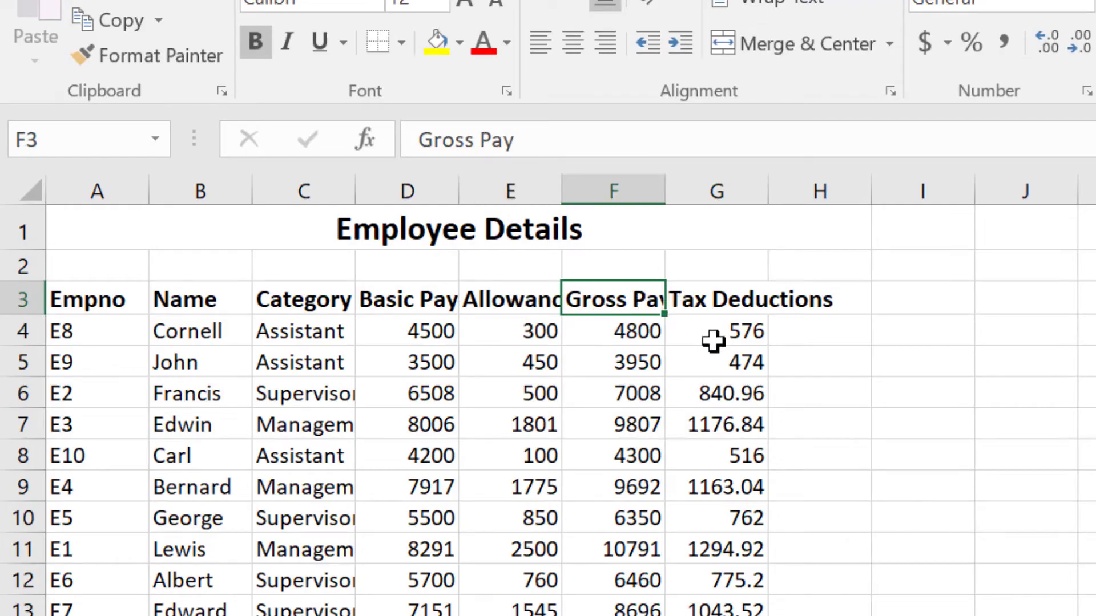
{"action": "left_click", "coordinate": [291, 515]}
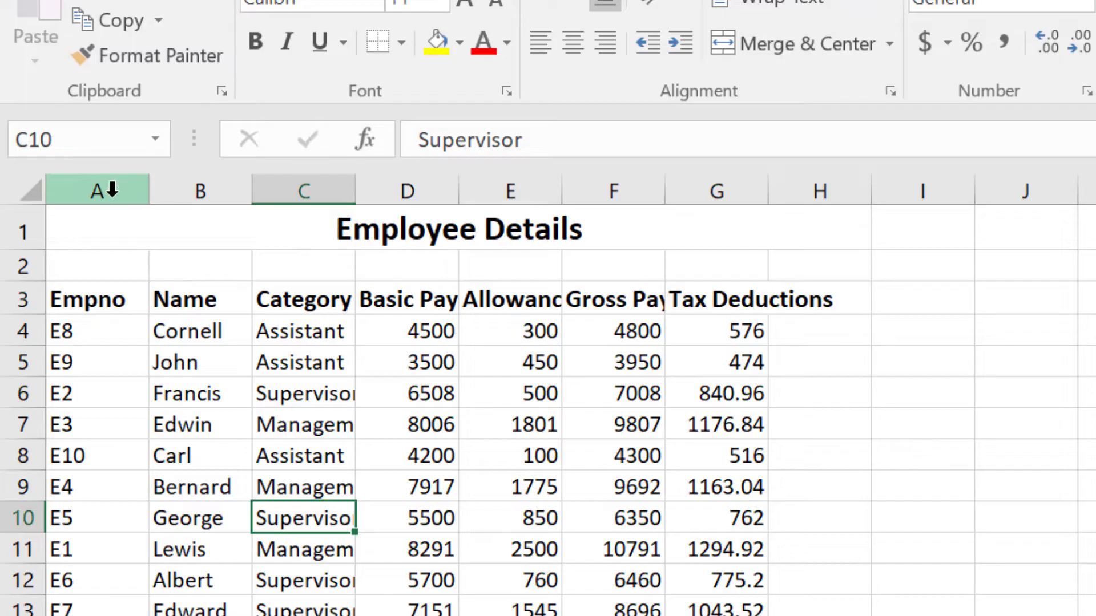
{"action": "left_click_drag", "start_coordinate": [106, 174], "coordinate": [737, 174]}
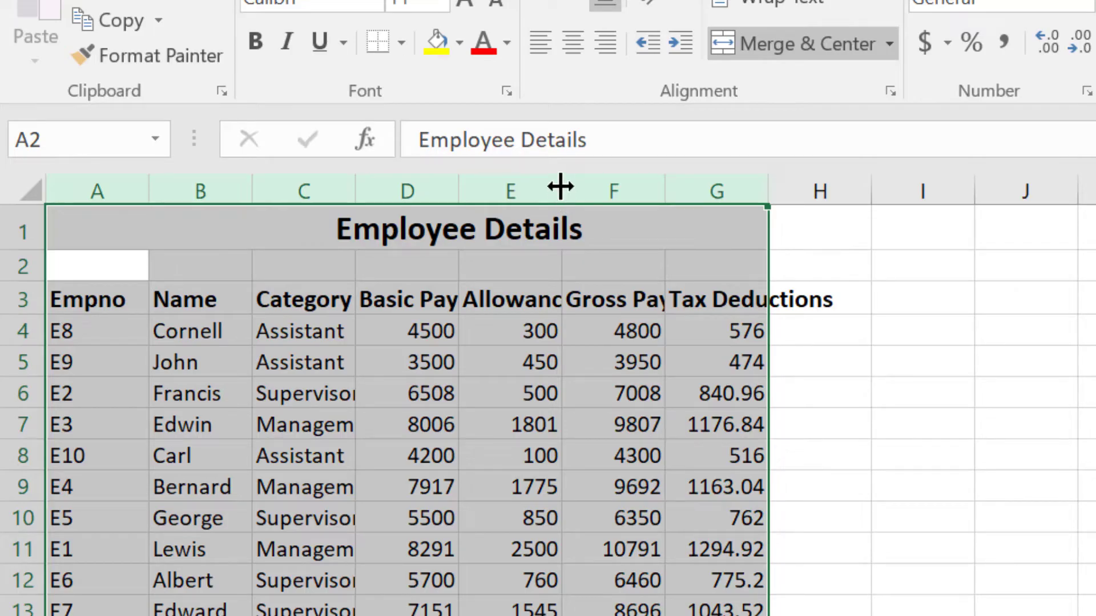
{"action": "double_click", "coordinate": [560, 187]}
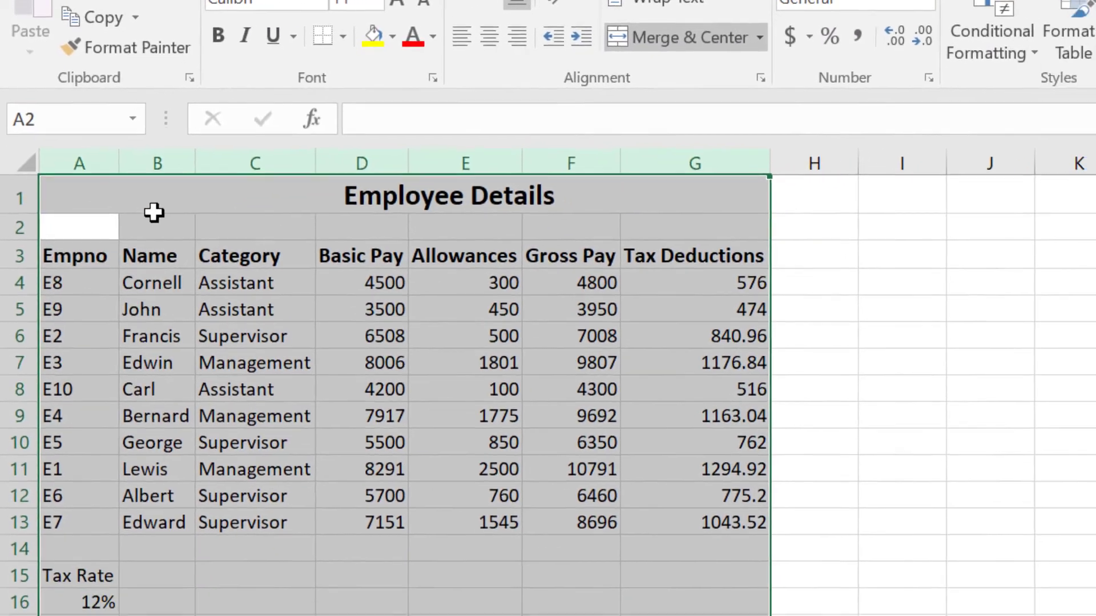
{"action": "left_click_drag", "start_coordinate": [103, 220], "coordinate": [148, 268]}
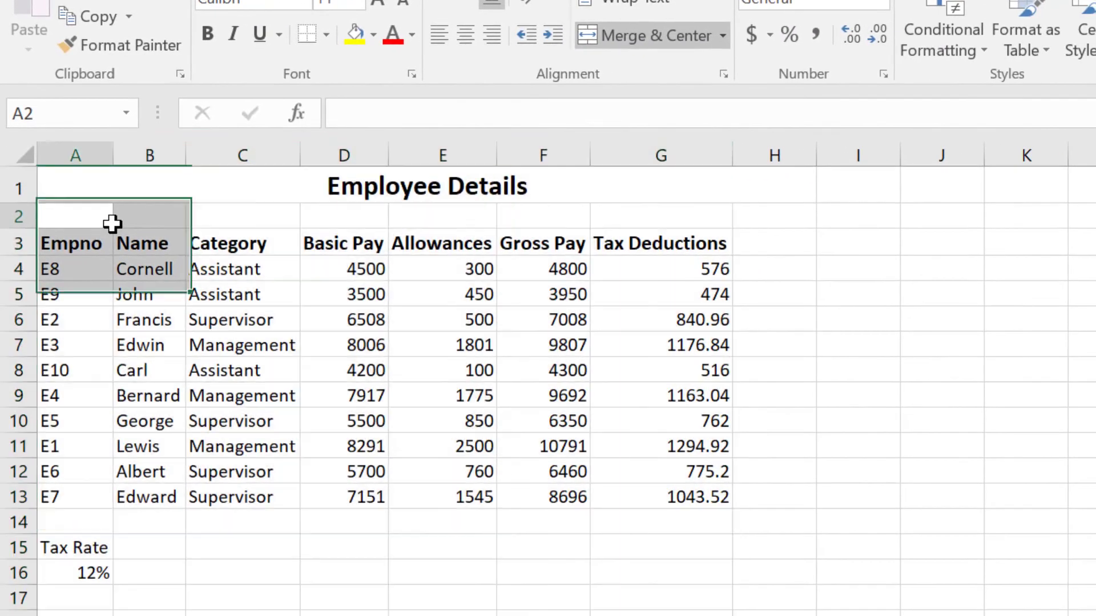
{"action": "left_click", "coordinate": [721, 249]}
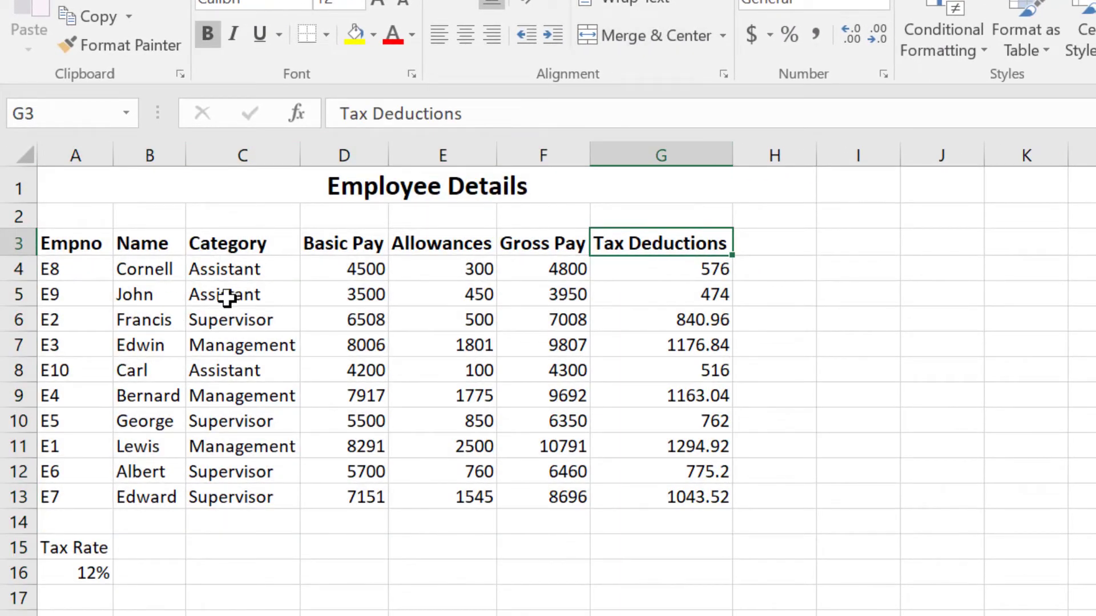
- Reselect columns A to G to check their widths, then switch to the assignment PDF
{"action": "left_click", "coordinate": [80, 153]}
{"action": "left_click_drag", "start_coordinate": [155, 163], "coordinate": [98, 152]}
{"action": "left_click", "coordinate": [97, 152]}
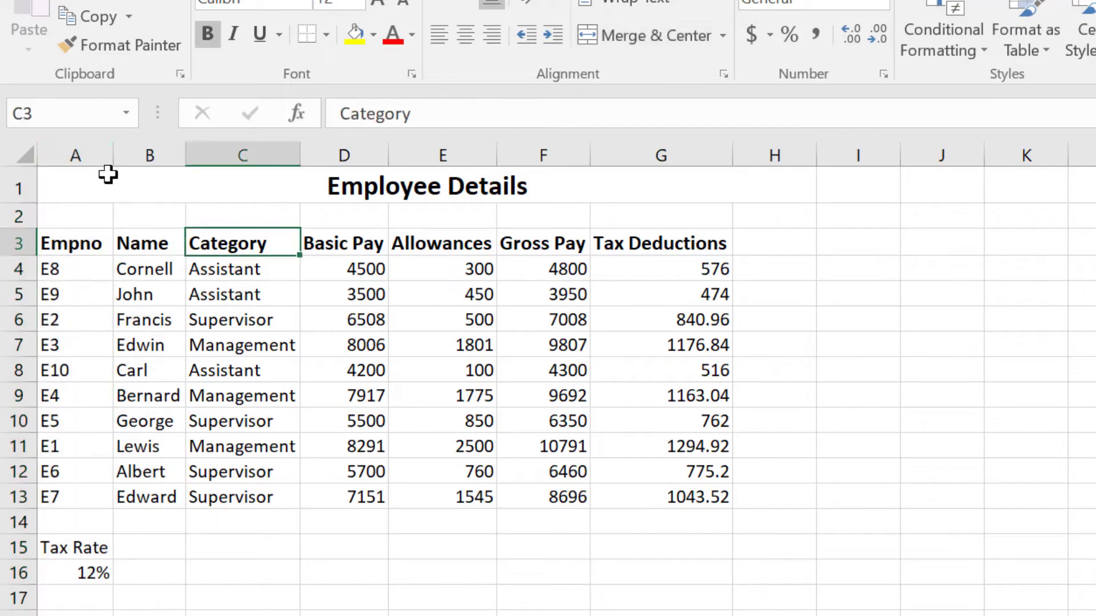
{"action": "left_click_drag", "start_coordinate": [88, 153], "coordinate": [685, 147]}
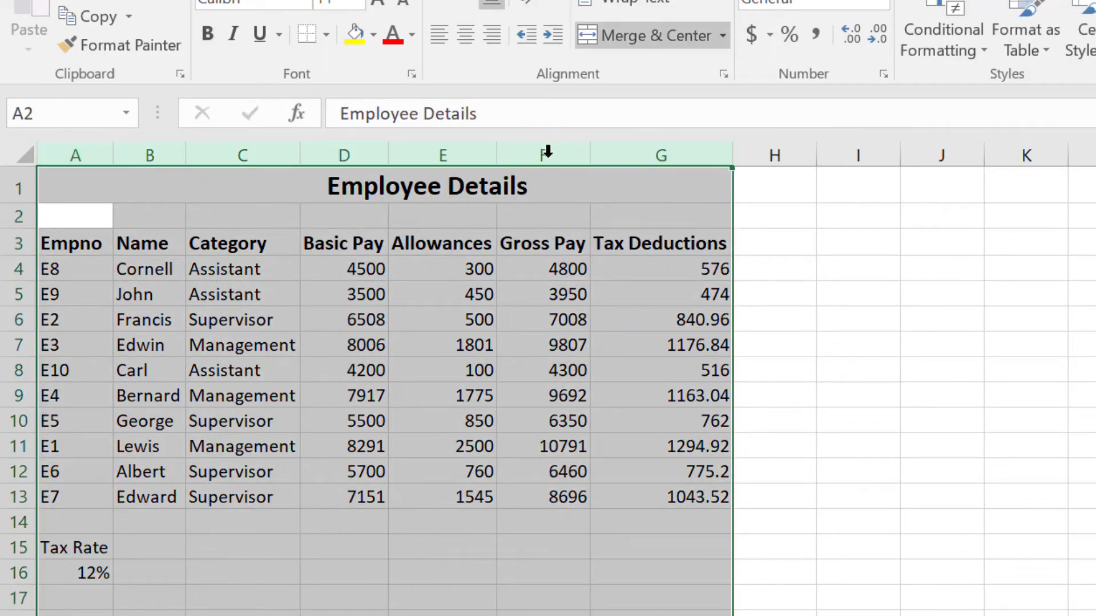
{"action": "left_click", "coordinate": [497, 153]}
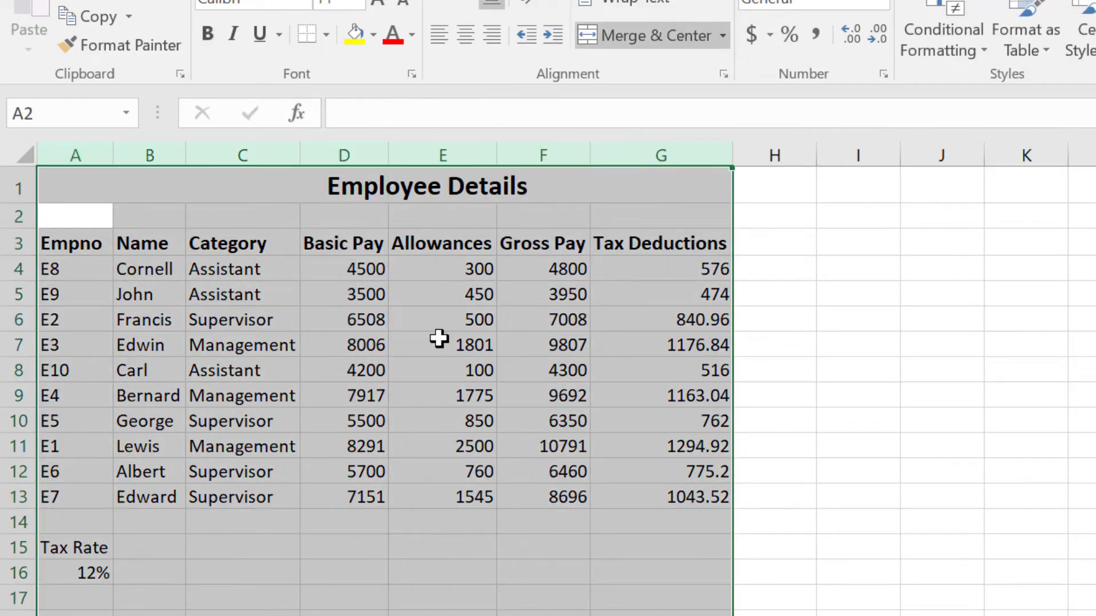
{"action": "left_click", "coordinate": [379, 547]}
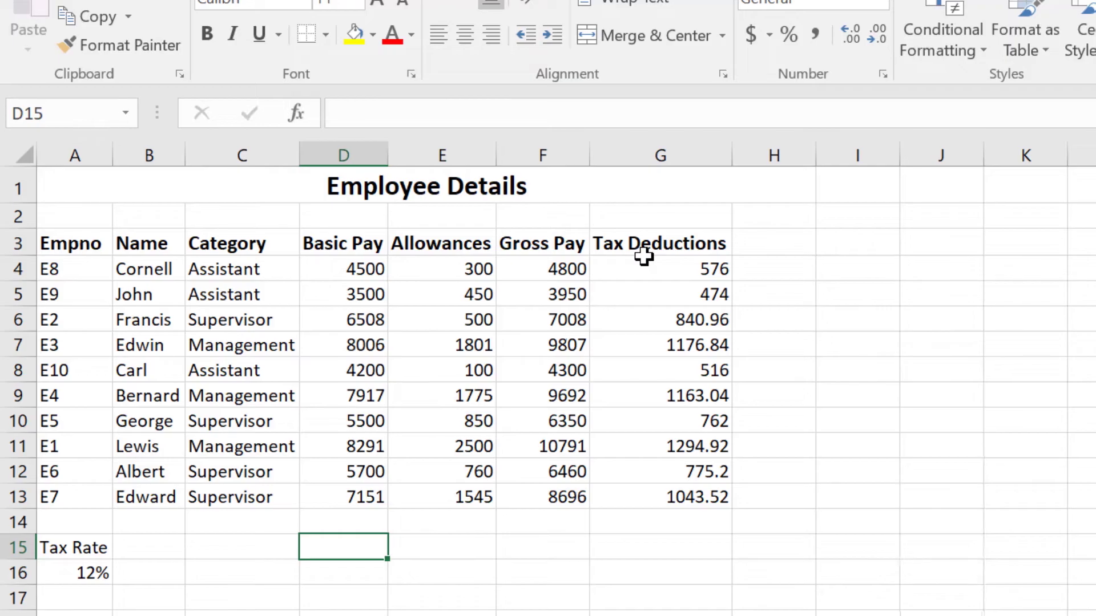
{"action": "key", "text": "alt+Tab"}
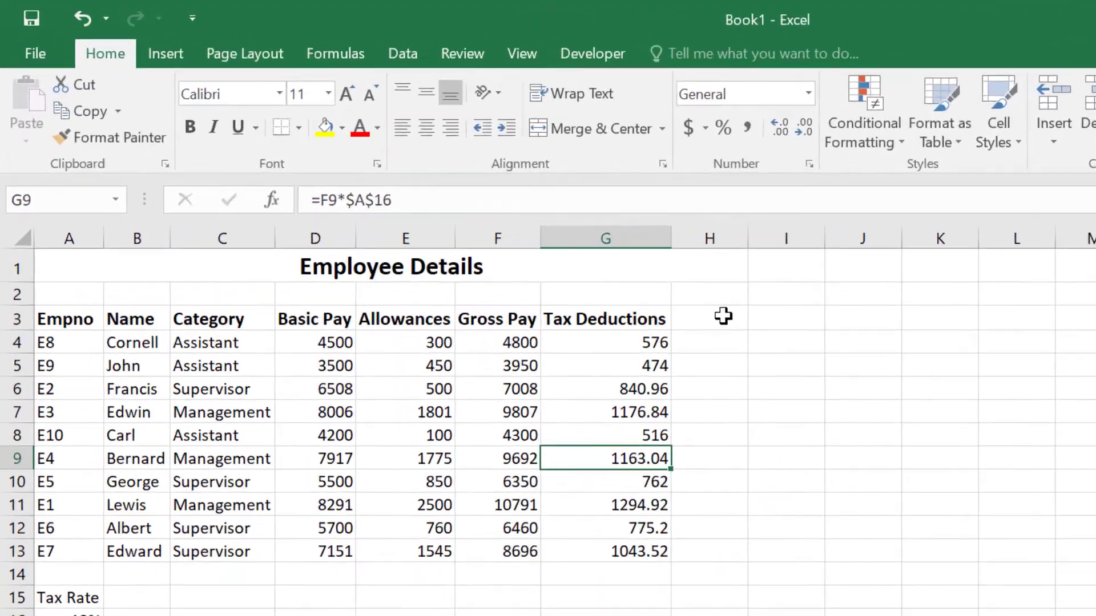
- Return to Excel and select H3 for the new heading
{"action": "left_click", "coordinate": [724, 316]}
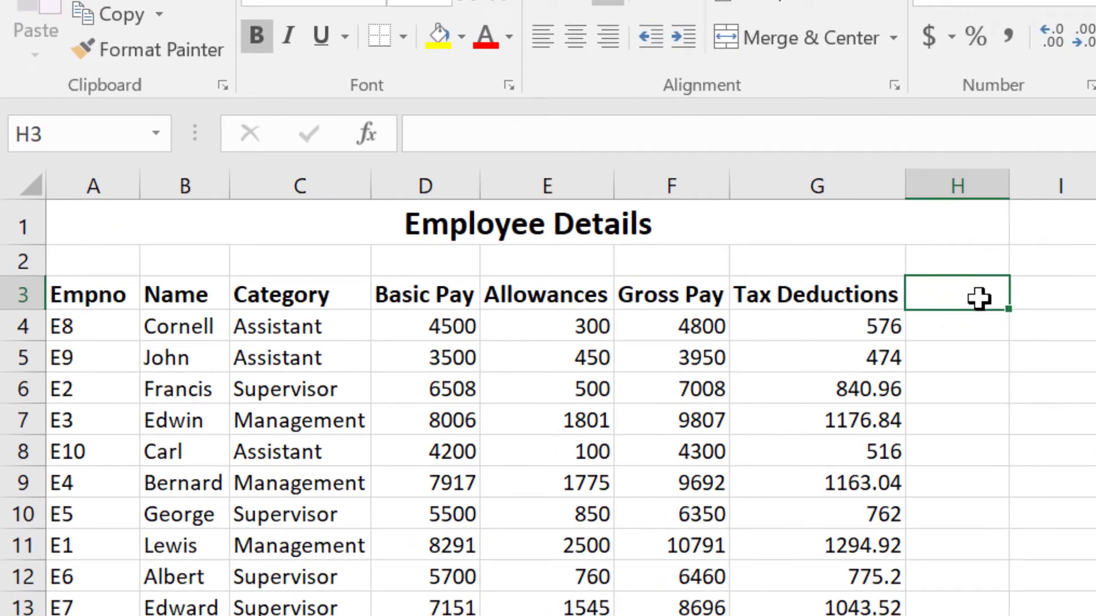
- Enter the heading 'Net Pay' in H3 and select the first gross pay and tax cells
{"action": "type", "text": "Net Pay"}
{"action": "key", "text": "ctrl+Return"}
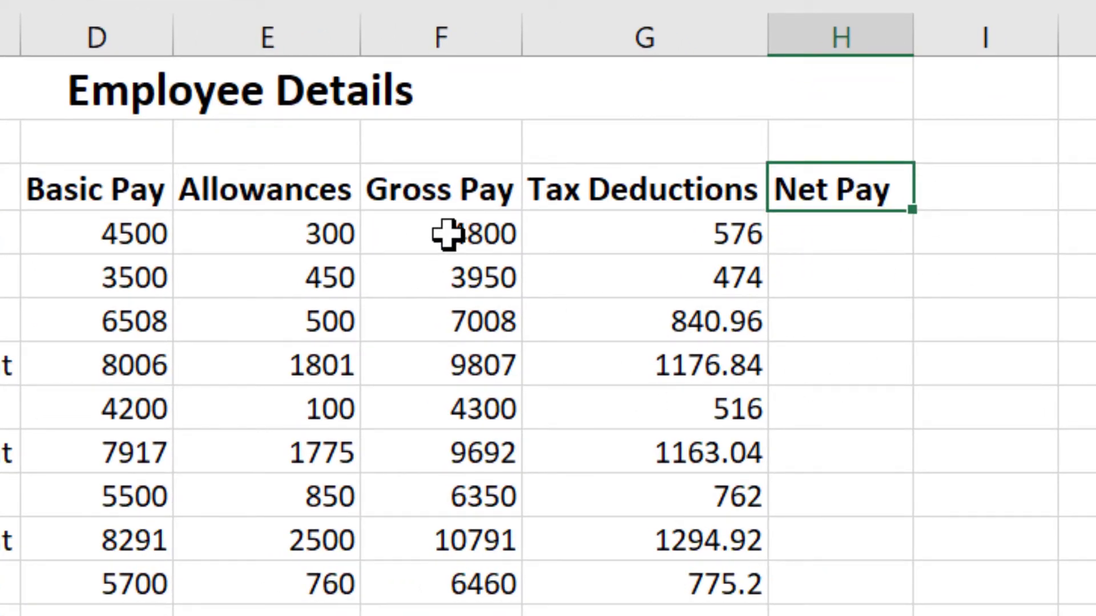
{"action": "left_click", "coordinate": [570, 240]}
{"action": "left_click", "coordinate": [408, 230]}
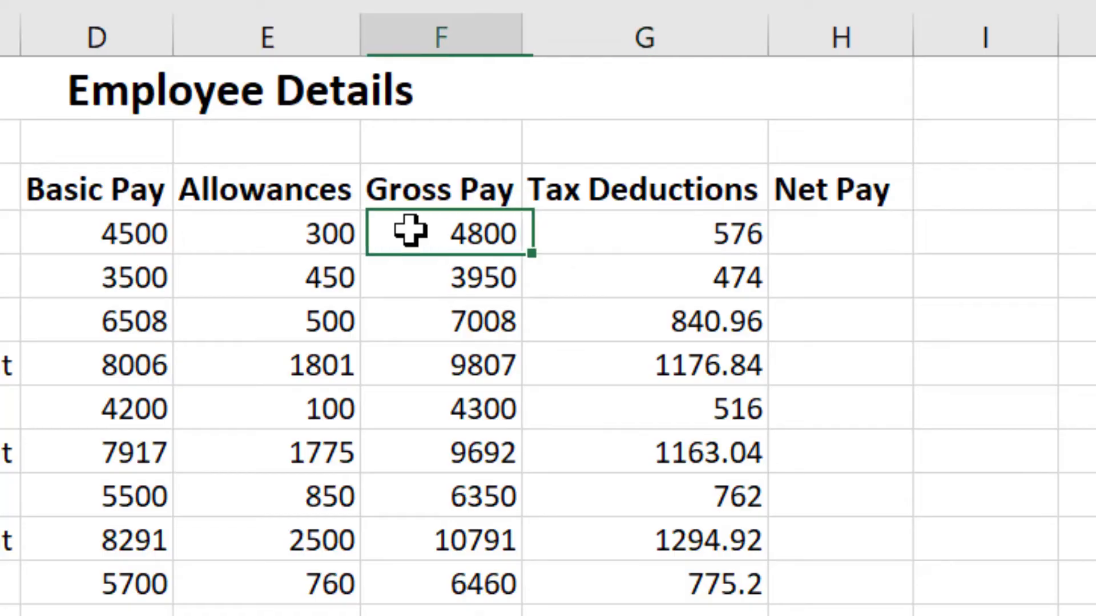
{"action": "left_click", "coordinate": [639, 240]}
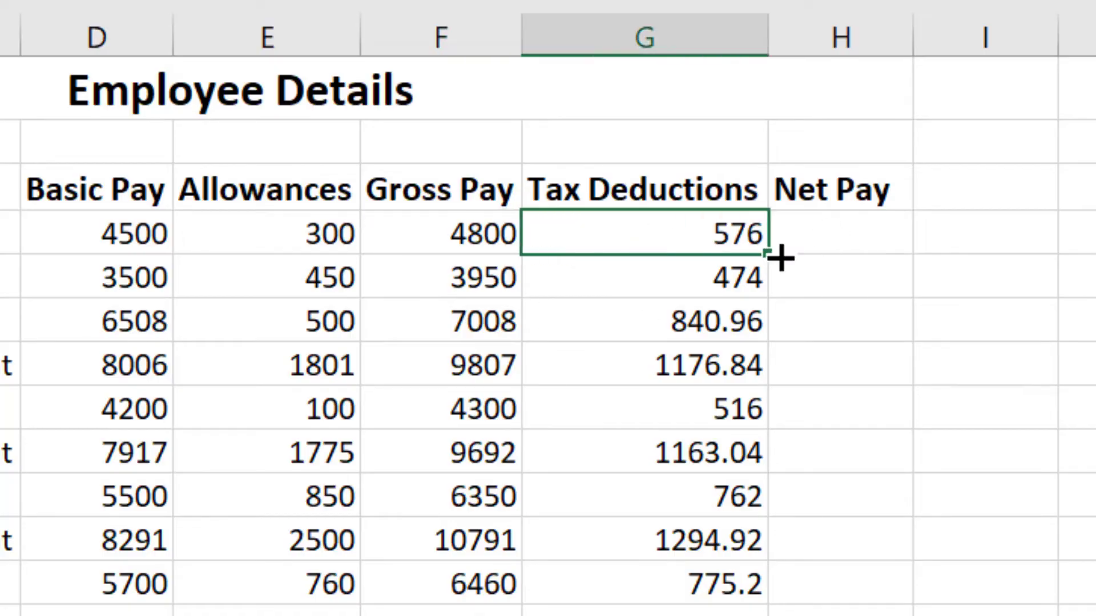
- Point out row 4's basic pay, allowances, gross pay and tax, then select H4
{"action": "left_click", "coordinate": [856, 240]}
{"action": "left_click", "coordinate": [431, 237]}
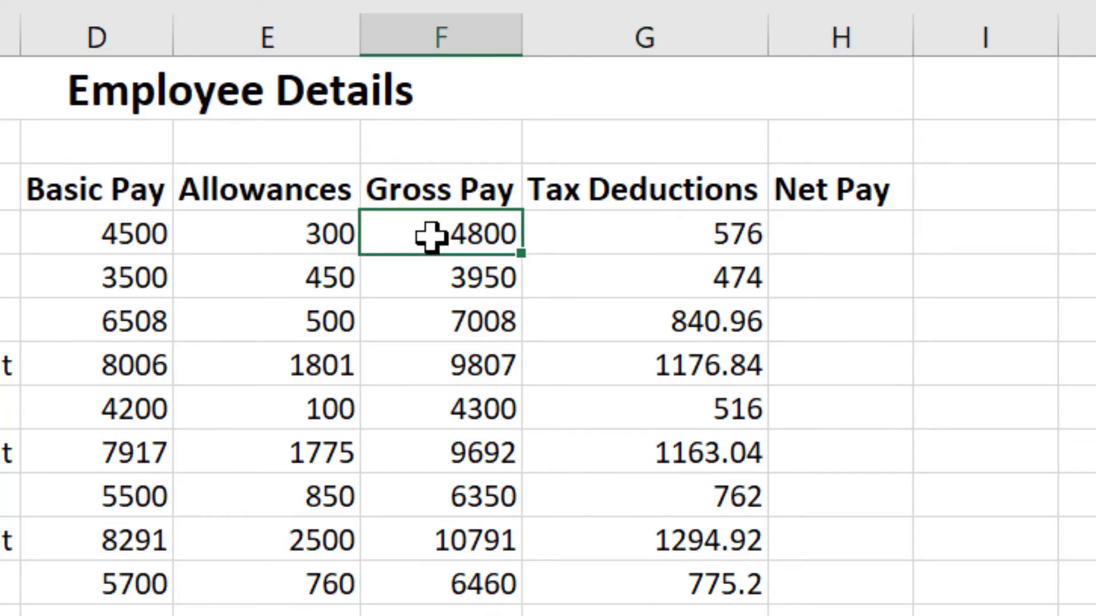
{"action": "left_click", "coordinate": [159, 234]}
{"action": "left_click", "coordinate": [290, 234]}
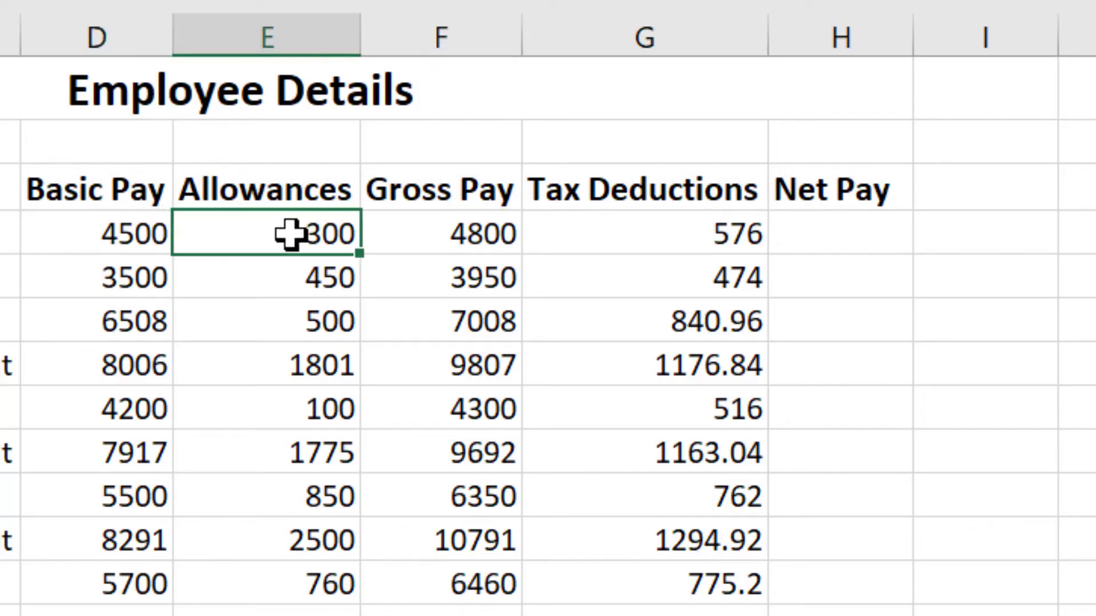
{"action": "left_click", "coordinate": [476, 239]}
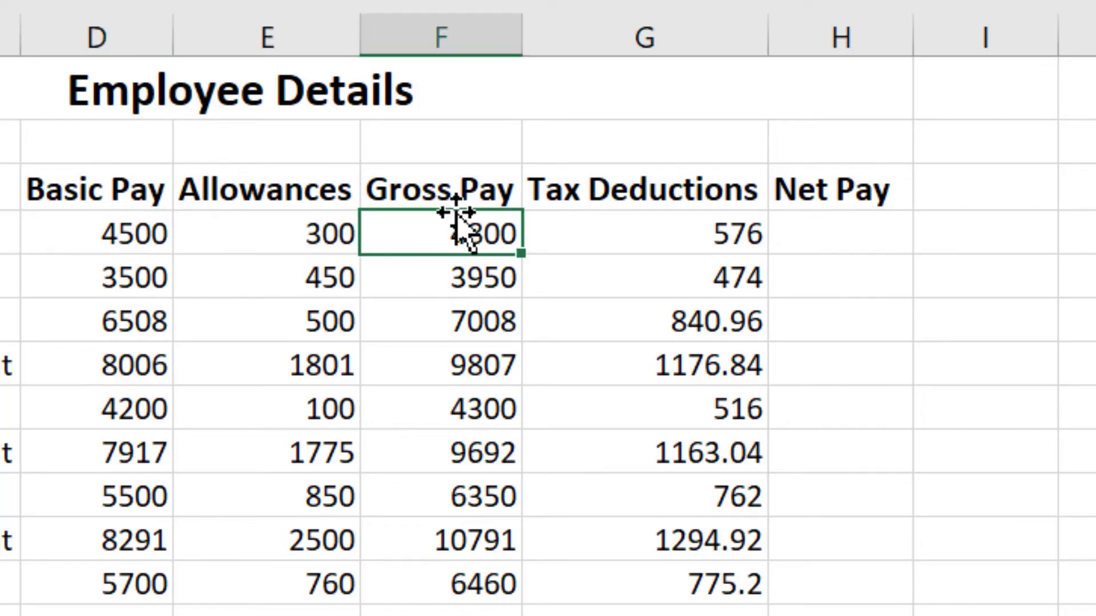
{"action": "left_click", "coordinate": [680, 240]}
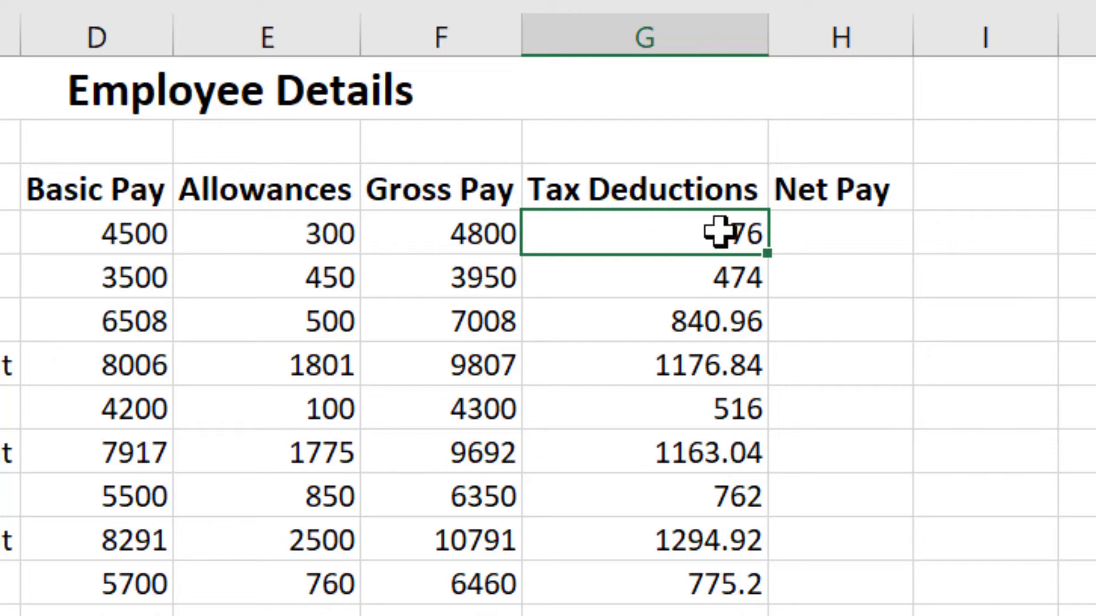
{"action": "left_click", "coordinate": [446, 235]}
{"action": "left_click", "coordinate": [823, 229]}
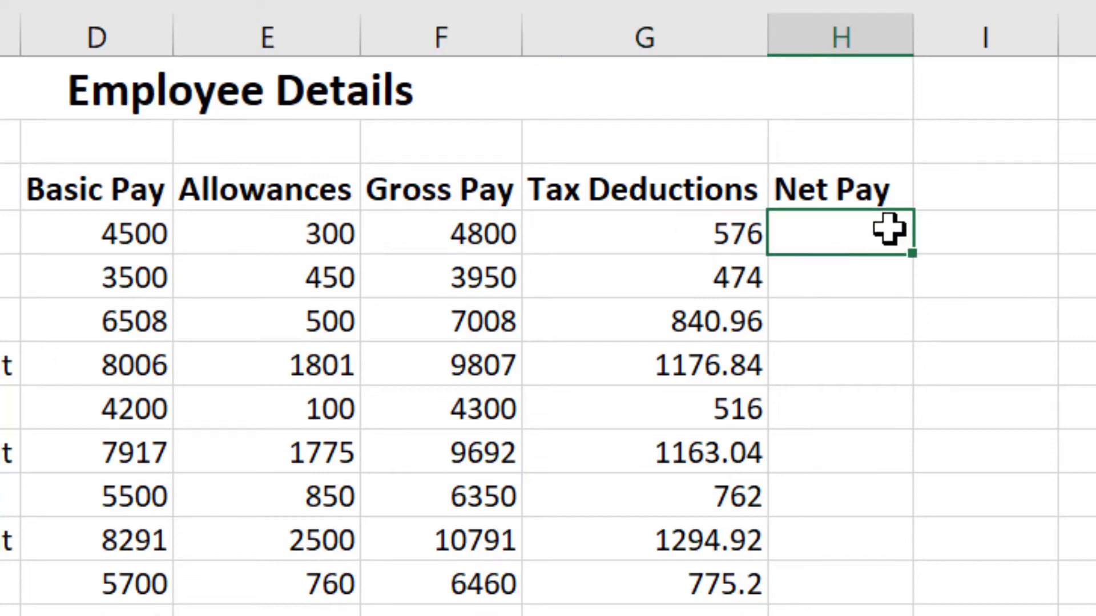
{"action": "left_click", "coordinate": [494, 240]}
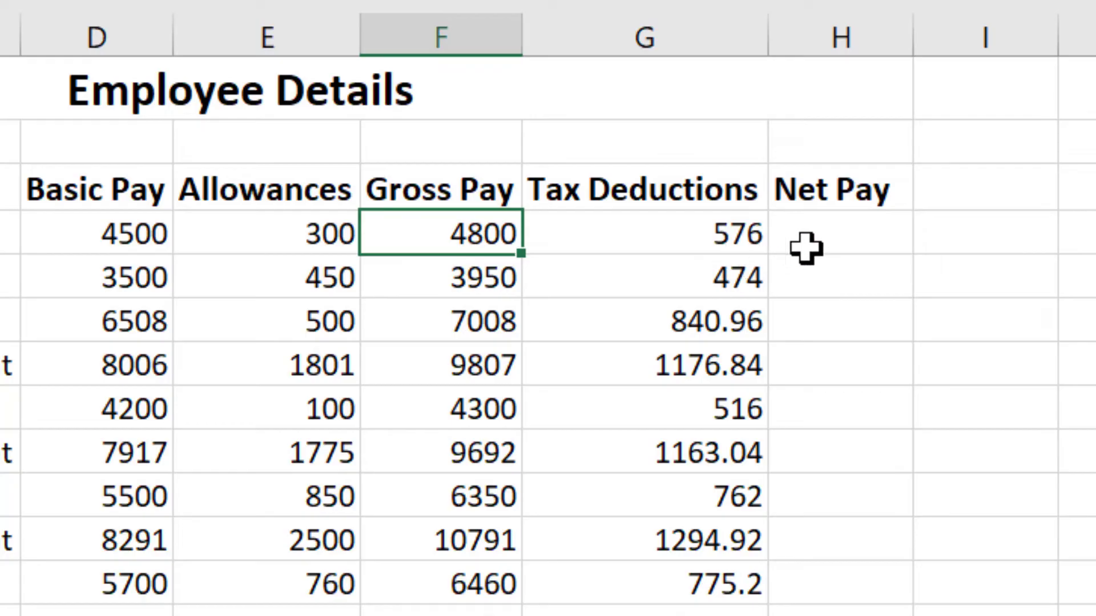
{"action": "left_click", "coordinate": [856, 243]}
{"action": "type", "text": "="}
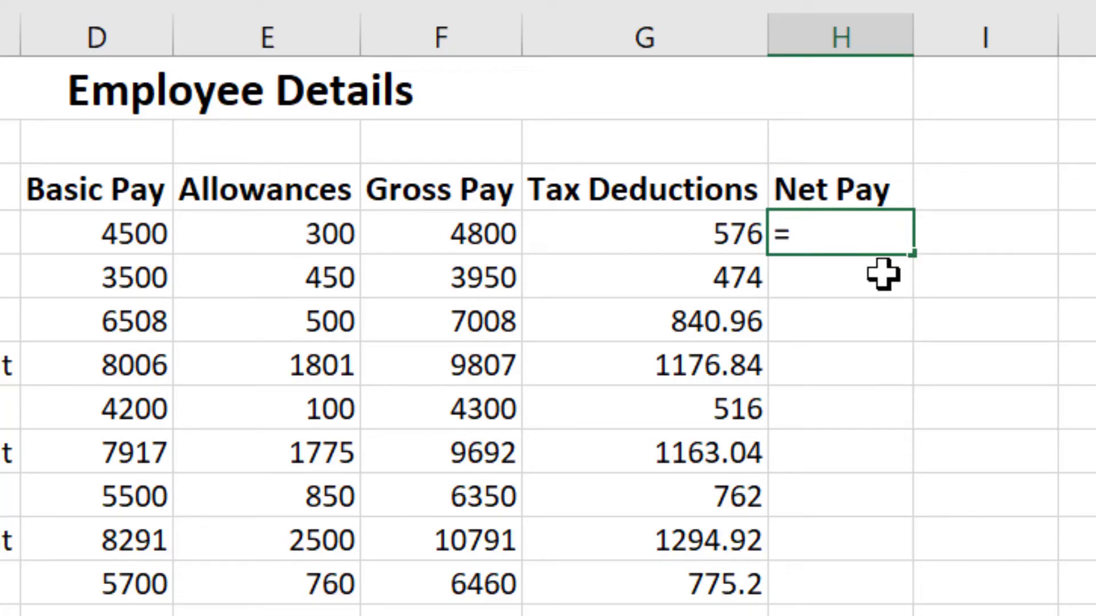
- Enter =F4-G4 in H4 to compute the first net pay
{"action": "left_click", "coordinate": [445, 228]}
{"action": "type", "text": "-"}
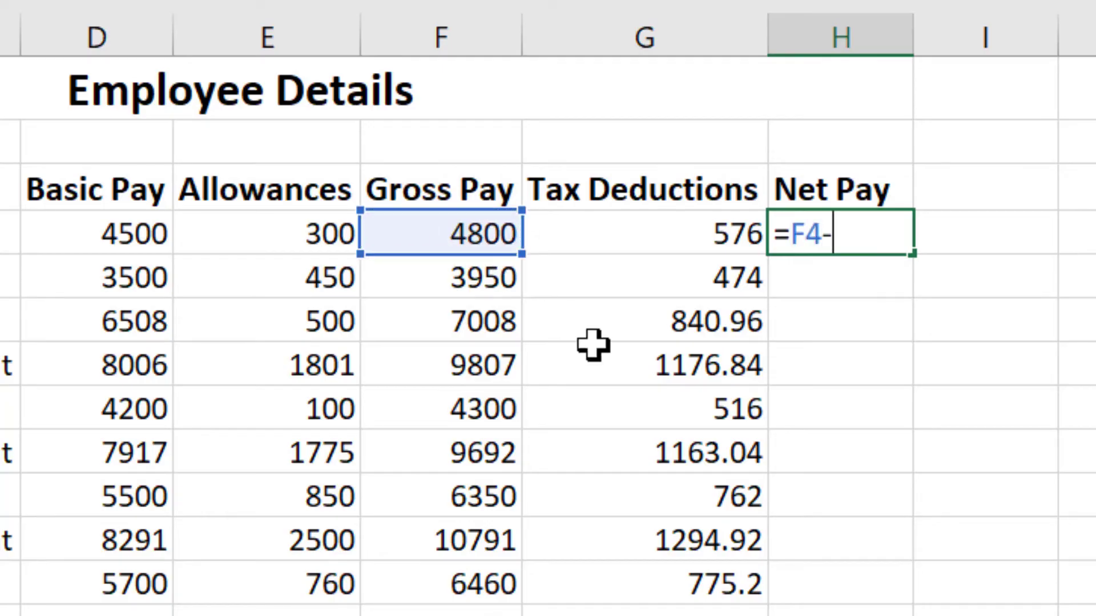
{"action": "left_click", "coordinate": [661, 236]}
{"action": "key", "text": "Return"}
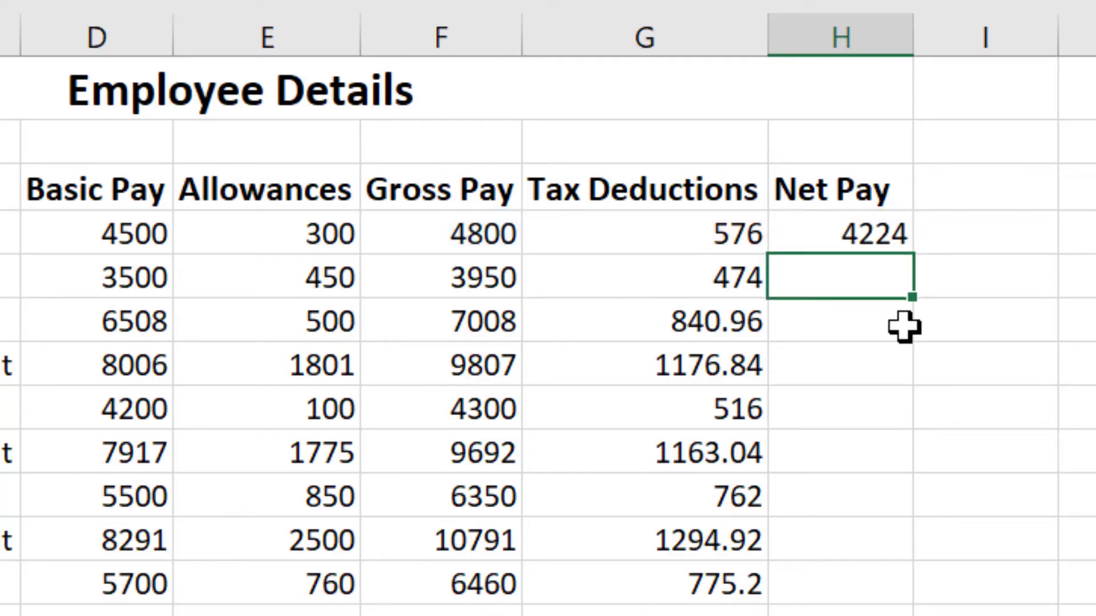
- Fill the net pay formula down to H13 and check the copied formulas
{"action": "left_click", "coordinate": [905, 326]}
{"action": "left_click", "coordinate": [886, 233]}
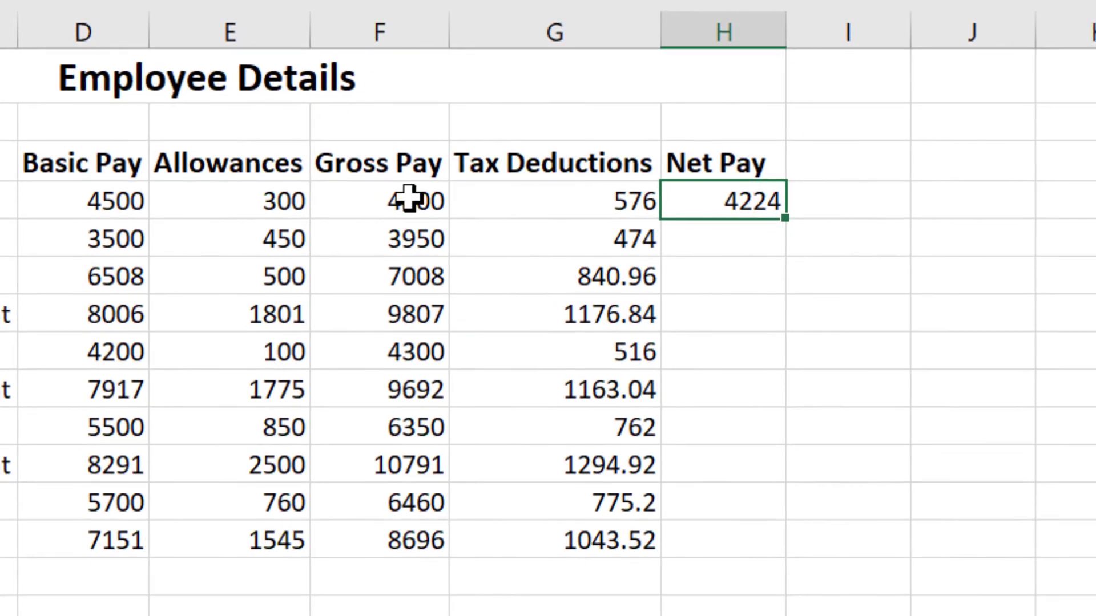
{"action": "left_click_drag", "start_coordinate": [787, 221], "coordinate": [777, 543]}
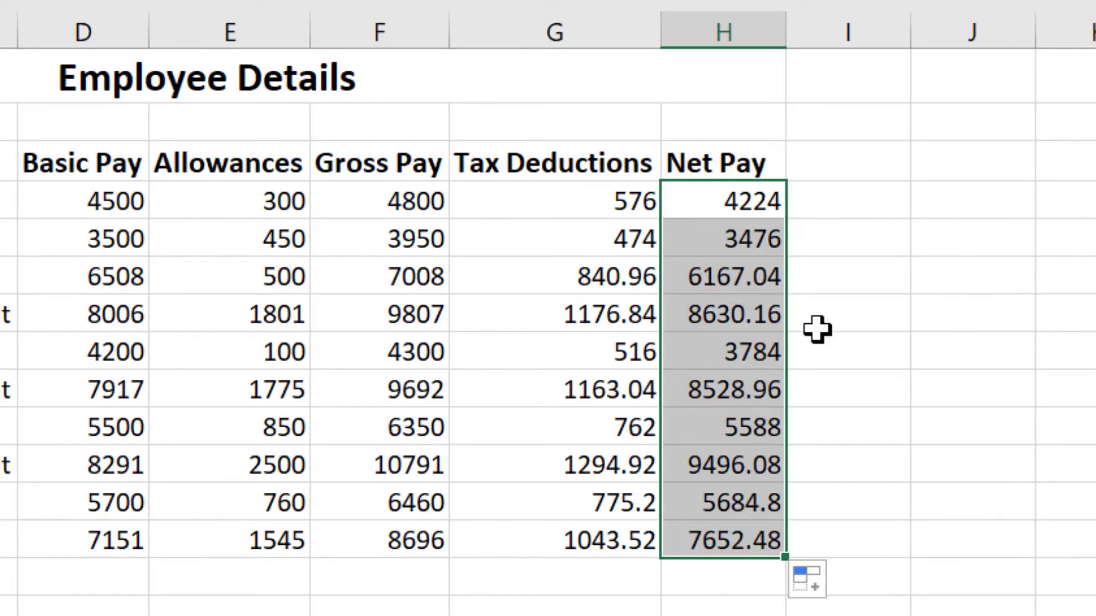
{"action": "left_click", "coordinate": [731, 279]}
{"action": "left_click", "coordinate": [728, 240]}
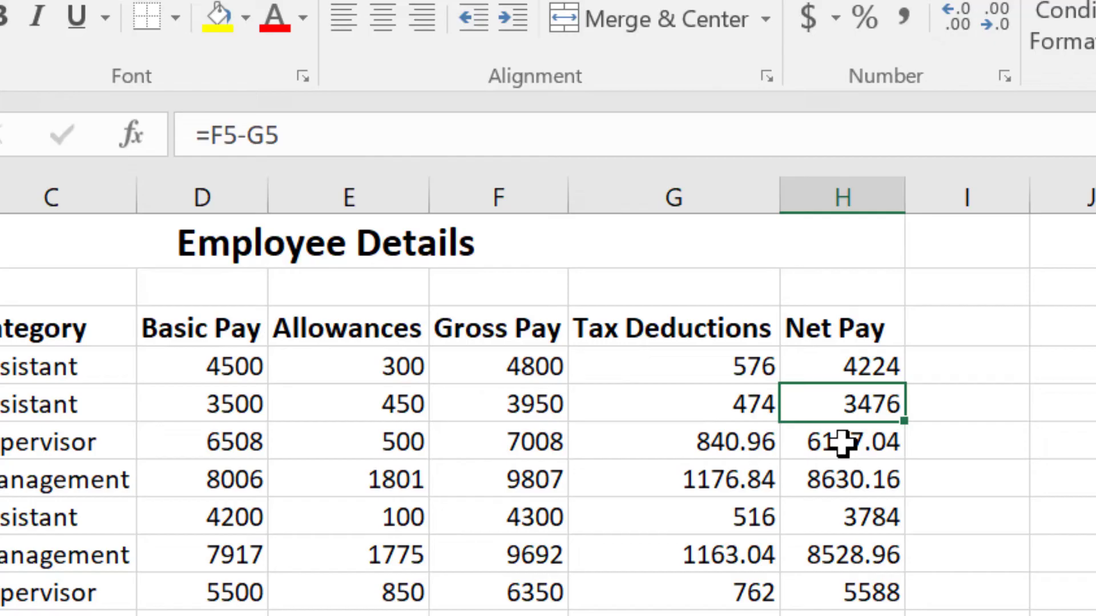
{"action": "left_click", "coordinate": [844, 443]}
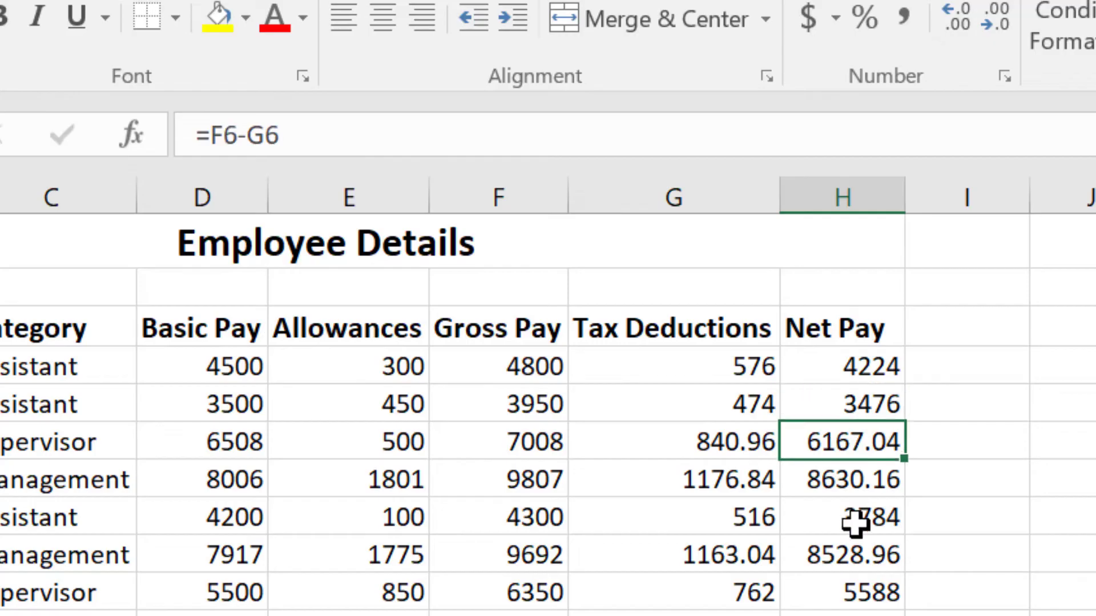
{"action": "left_click", "coordinate": [841, 482]}
{"action": "key", "text": "ctrl+Down"}
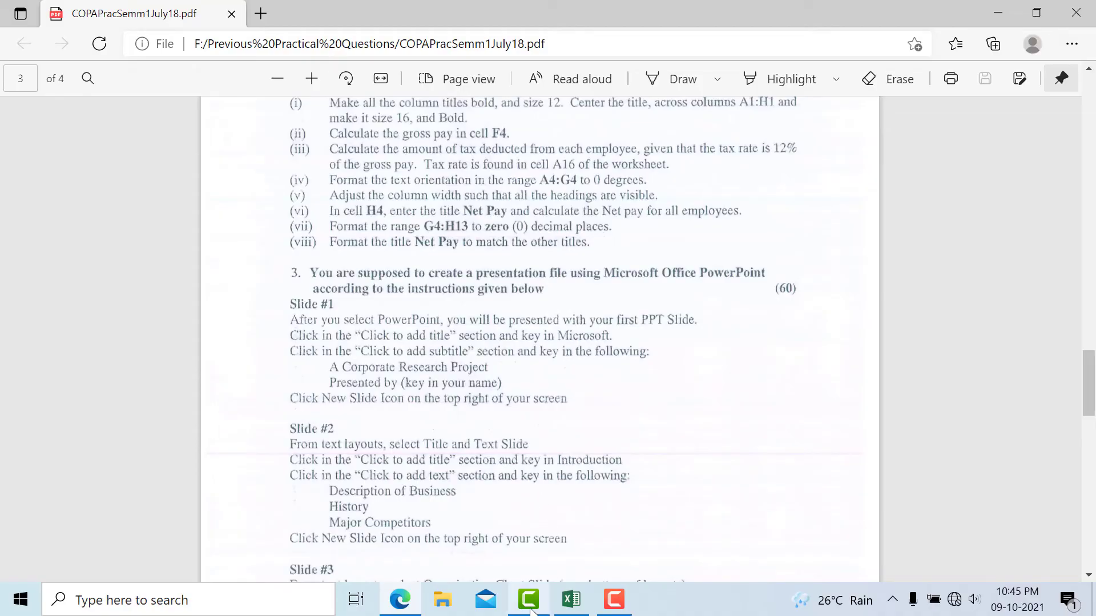
- Show G4:H13 as whole numbers with two Decrease Decimal steps, then select the Net Pay title
{"action": "left_click", "coordinate": [571, 599]}
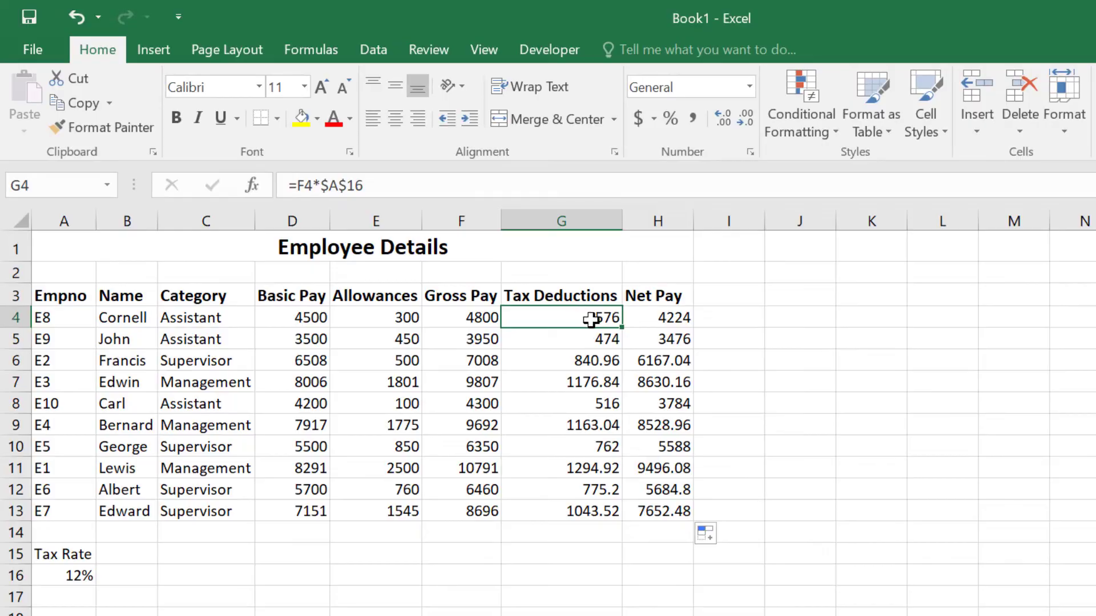
{"action": "left_click_drag", "start_coordinate": [627, 320], "coordinate": [679, 510]}
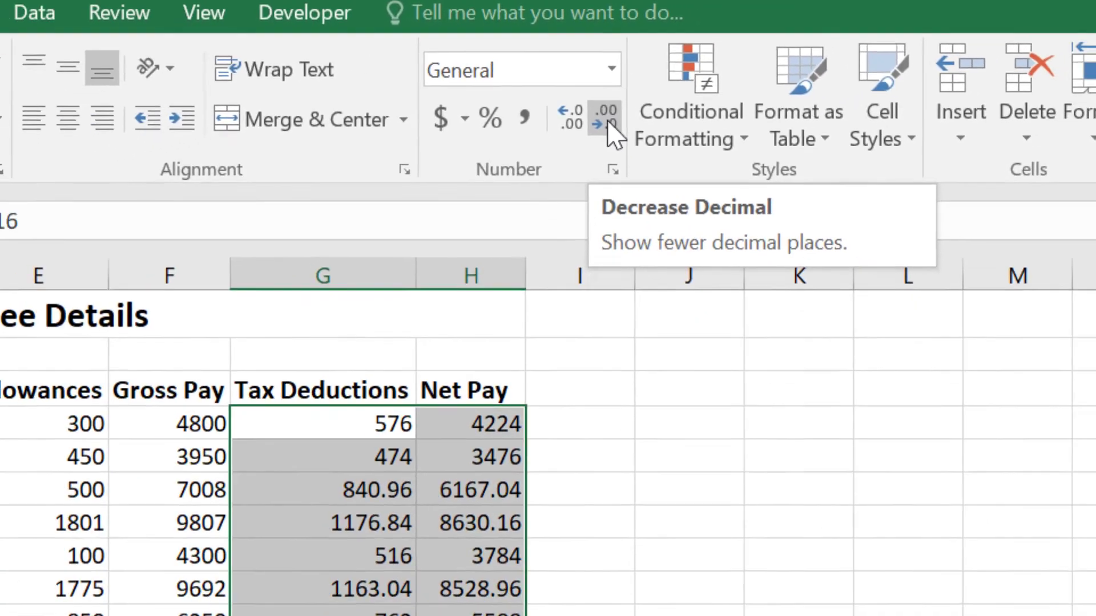
{"action": "left_click", "coordinate": [585, 146]}
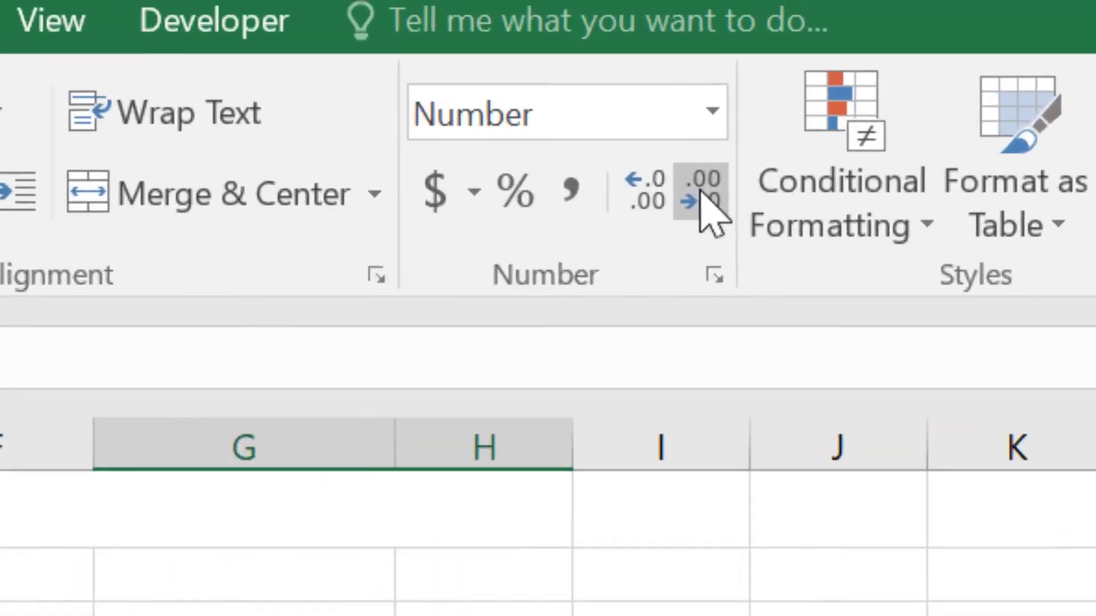
{"action": "left_click", "coordinate": [662, 147]}
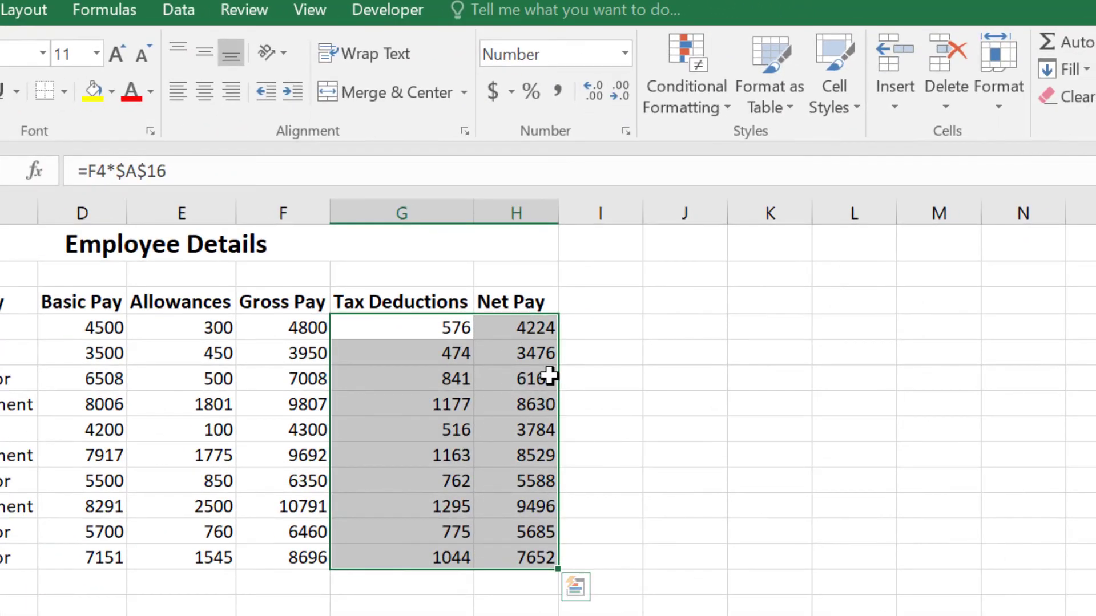
{"action": "left_click", "coordinate": [589, 413]}
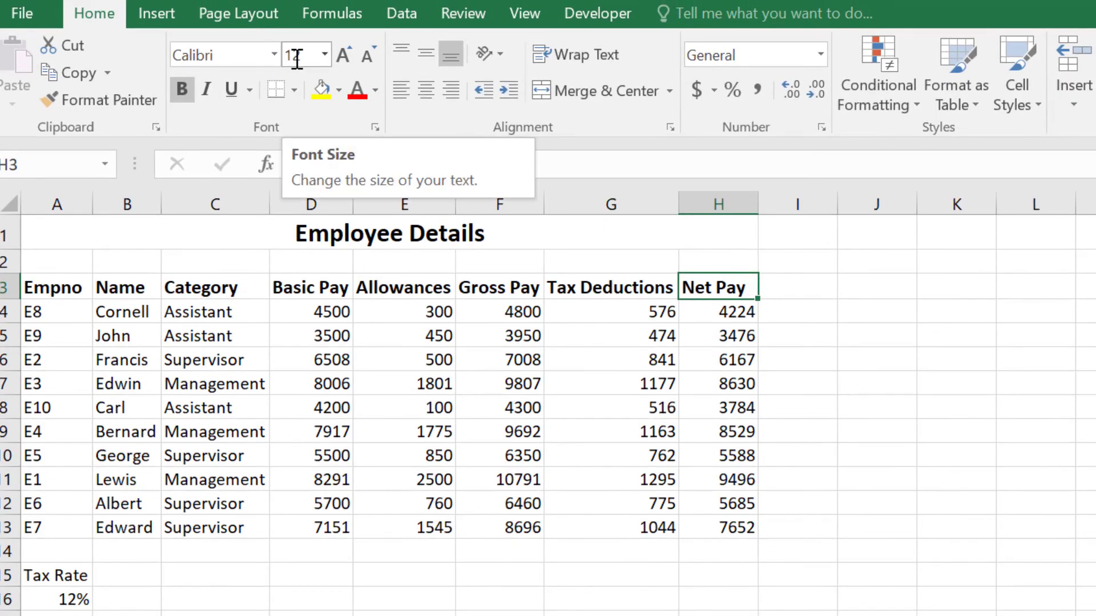
{"action": "left_click", "coordinate": [713, 367]}
{"action": "left_click", "coordinate": [717, 288]}
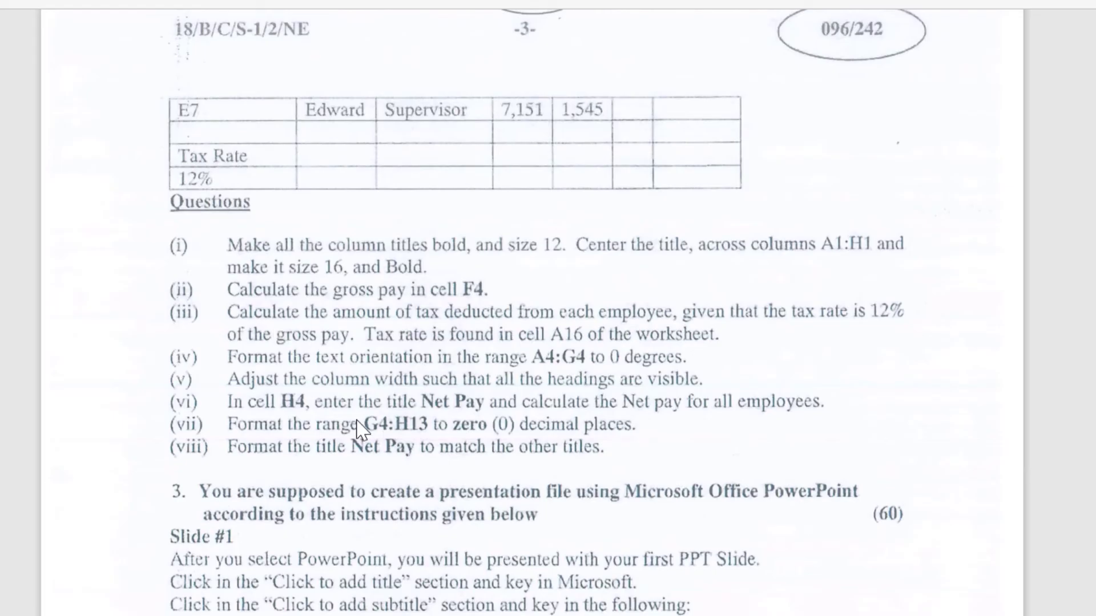
- Scroll the PDF up to the page 2 employee table
{"action": "scroll", "coordinate": [380, 443], "scroll_direction": "up", "scroll_amount": 10}
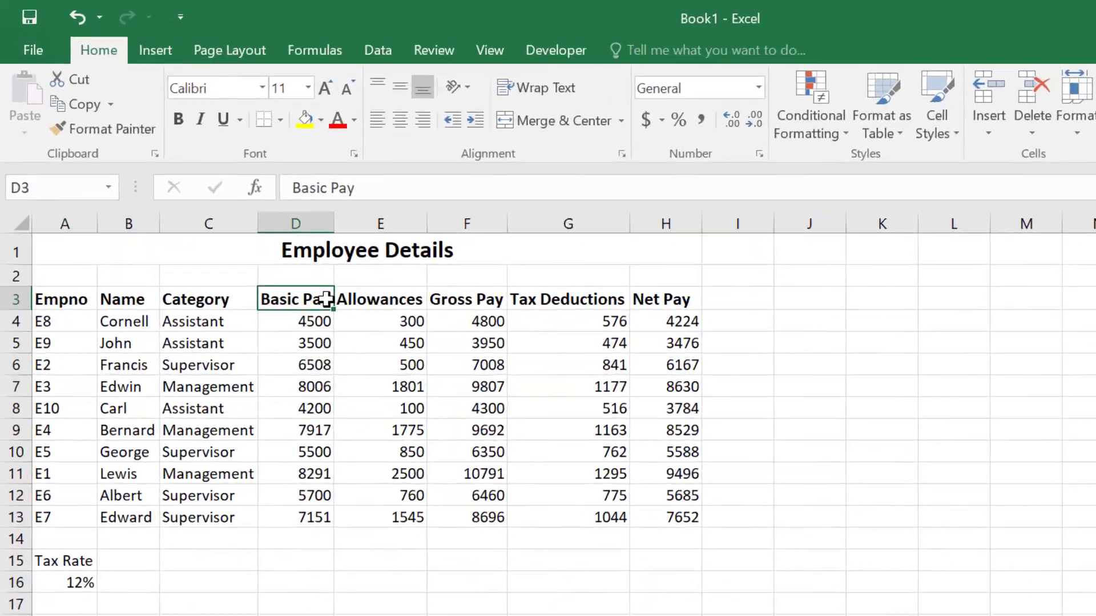
- Format the Basic Pay through Net Pay figures in D4:H13 as comma-separated whole numbers, e.g. 4,500
{"action": "left_click_drag", "start_coordinate": [346, 340], "coordinate": [620, 345]}
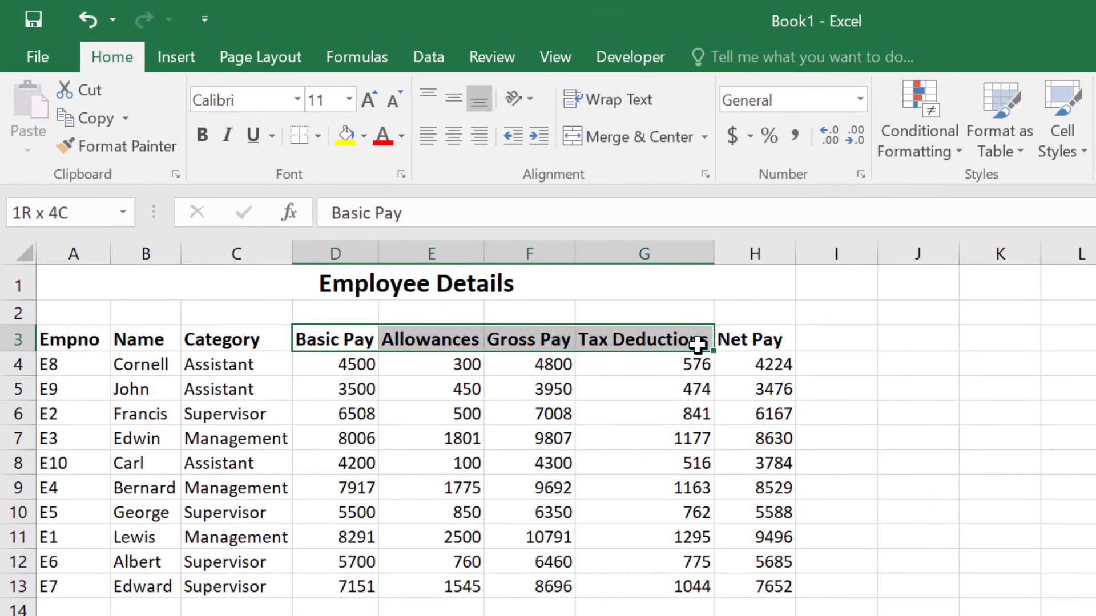
{"action": "mouse_move", "coordinate": [697, 345]}
{"action": "left_mouse_down"}
{"action": "mouse_move", "coordinate": [741, 345]}
{"action": "mouse_move", "coordinate": [741, 587]}
{"action": "left_mouse_up"}
{"action": "left_click", "coordinate": [475, 439]}
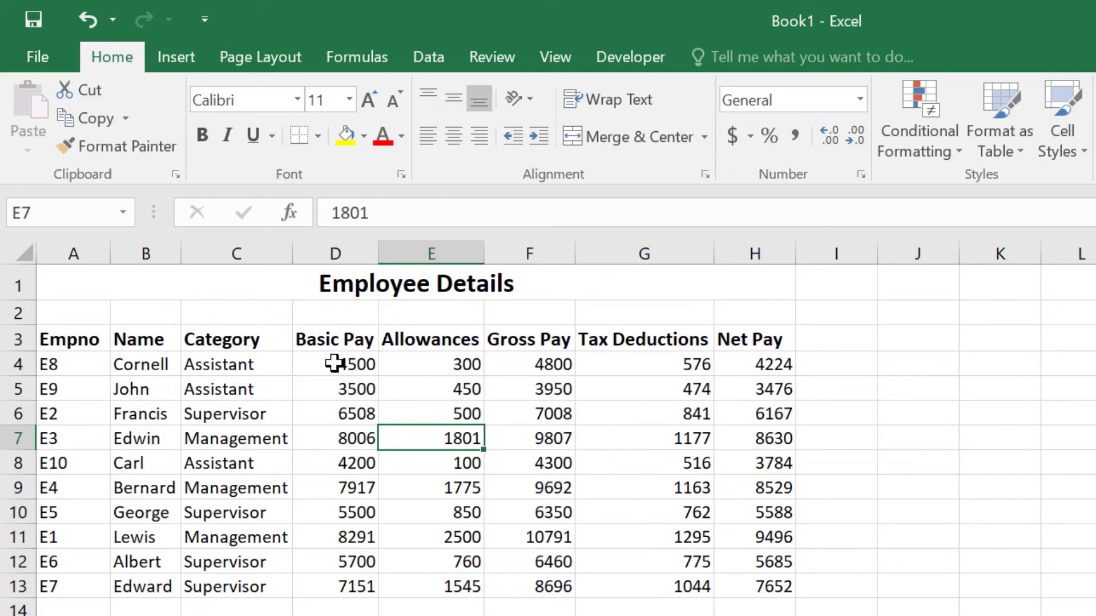
{"action": "left_click_drag", "start_coordinate": [334, 364], "coordinate": [747, 489]}
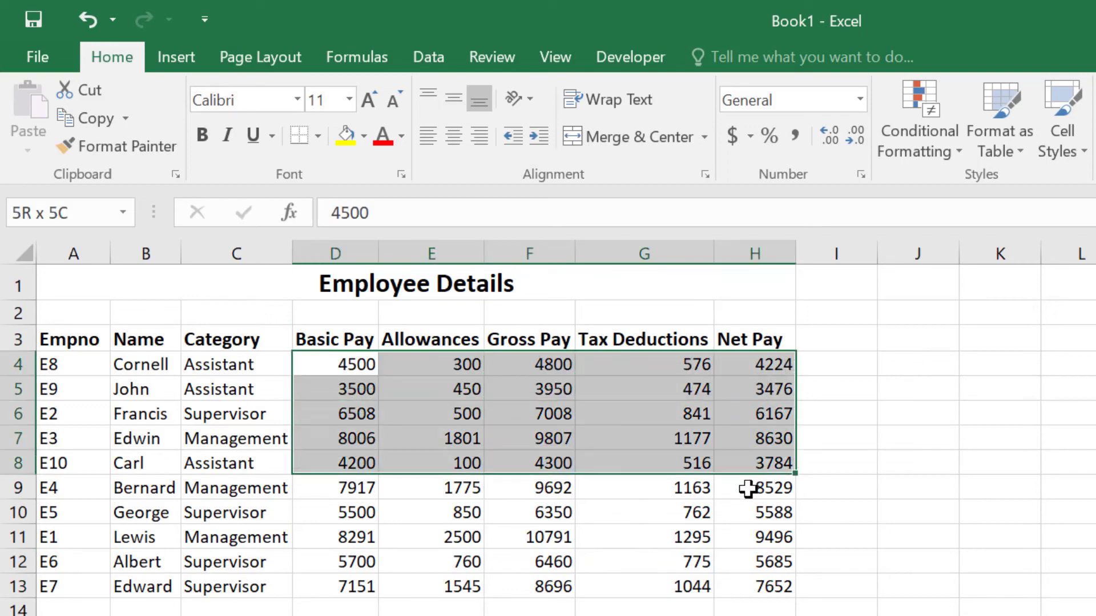
{"action": "left_click_drag", "start_coordinate": [747, 489], "coordinate": [745, 588]}
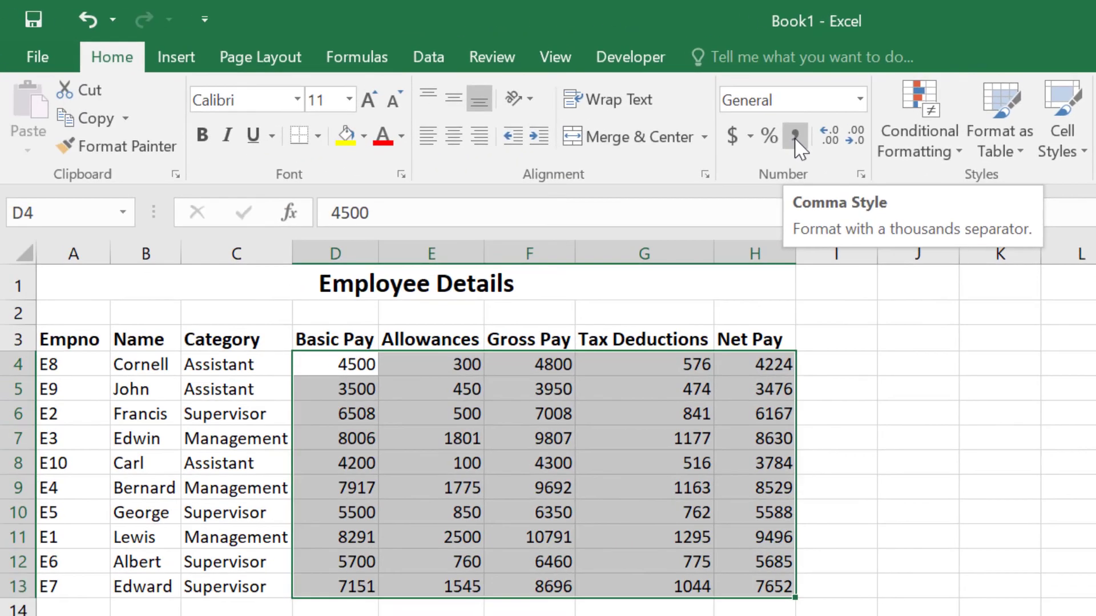
{"action": "left_click", "coordinate": [795, 137]}
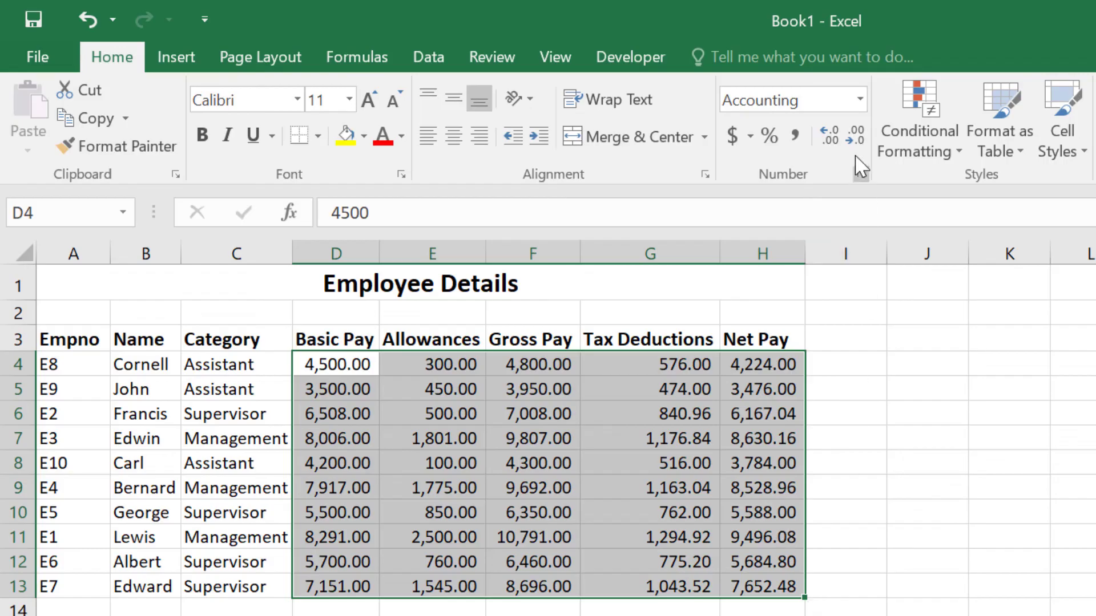
{"action": "double_click", "coordinate": [855, 135]}
{"action": "left_click", "coordinate": [533, 615]}
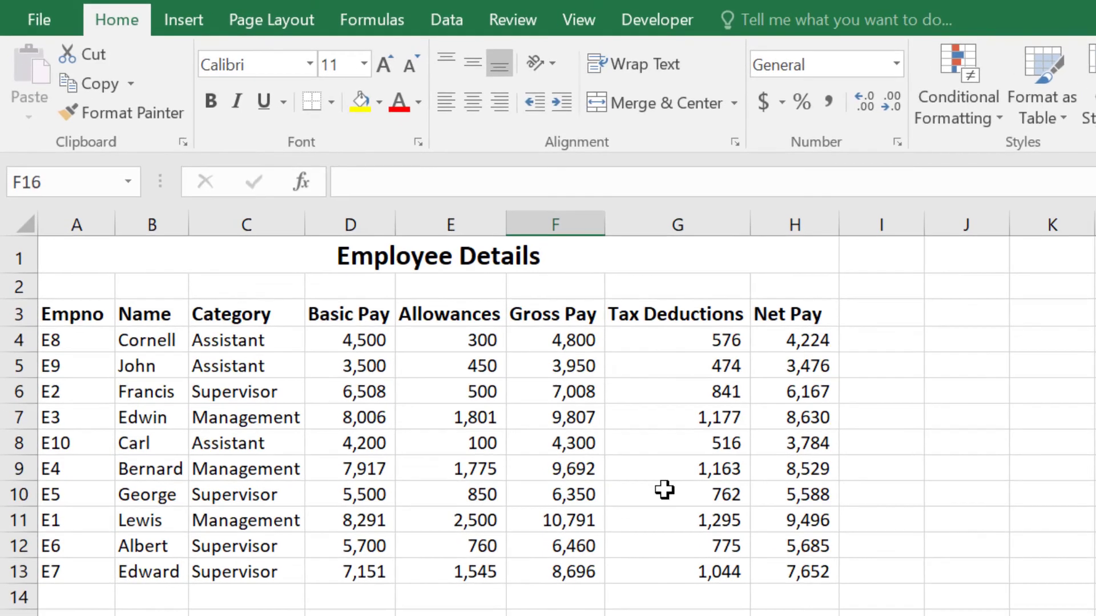
{"action": "left_click", "coordinate": [928, 562]}
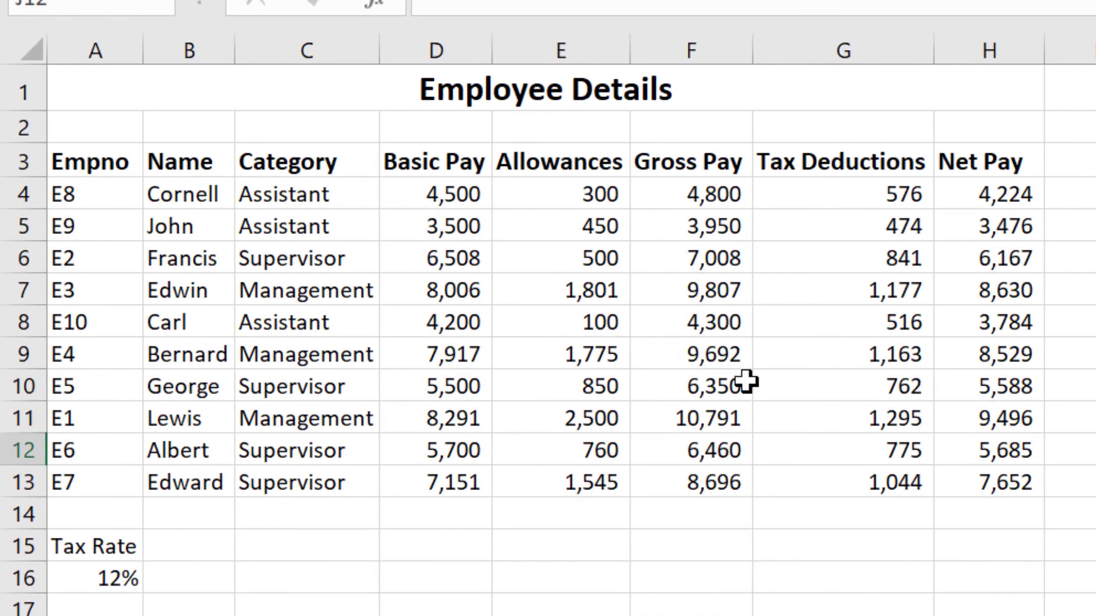